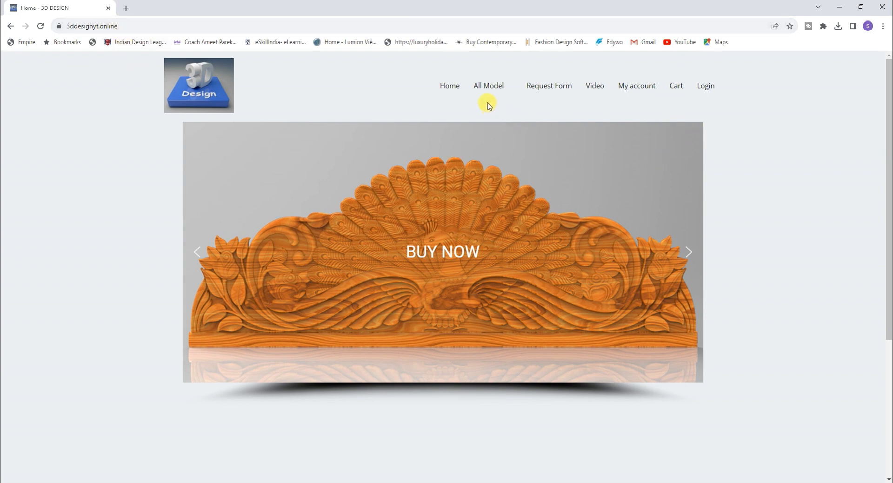
Bring up the All Model category dropdown in the 3D Design site header
{"action": "mouse_move", "coordinate": [488, 86]}
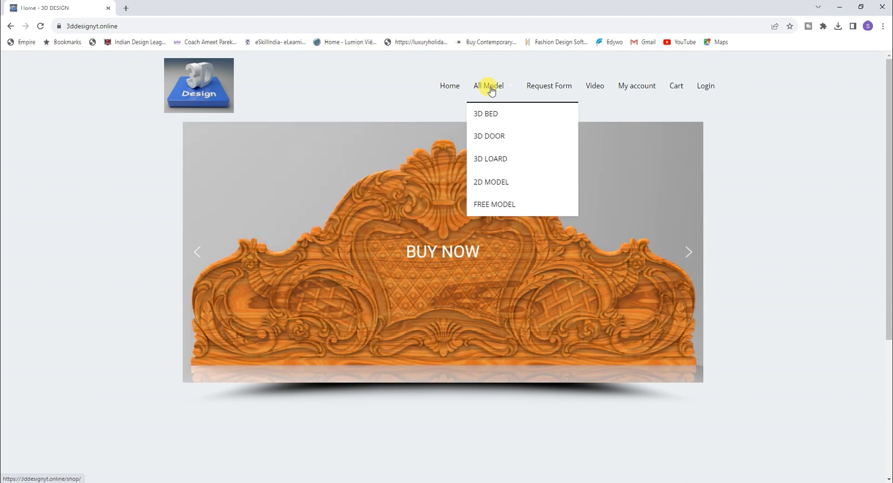
Open the FREE MODEL category, go to the BED31 headboard product and add it to the cart
{"action": "left_click", "coordinate": [487, 208]}
{"action": "scroll", "coordinate": [211, 320], "scroll_direction": "down", "scroll_amount": 2}
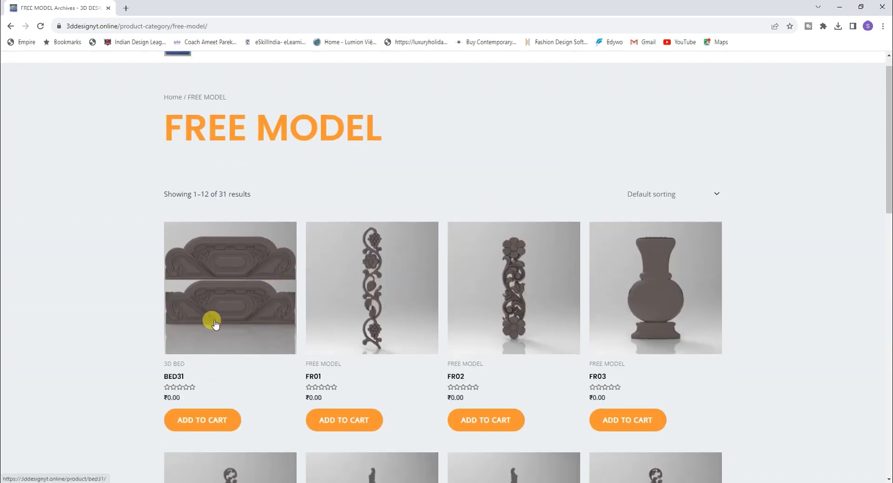
{"action": "left_click", "coordinate": [215, 263]}
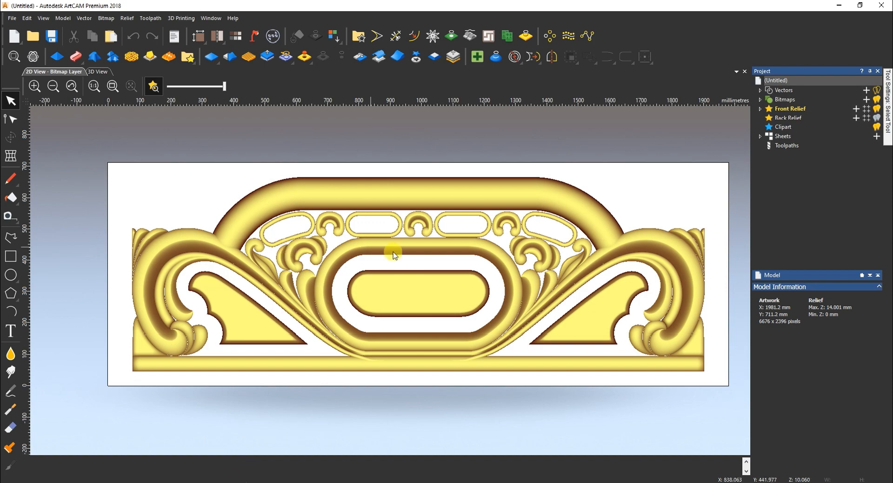
{"action": "left_click", "coordinate": [242, 482]}
{"action": "left_click", "coordinate": [510, 245]}
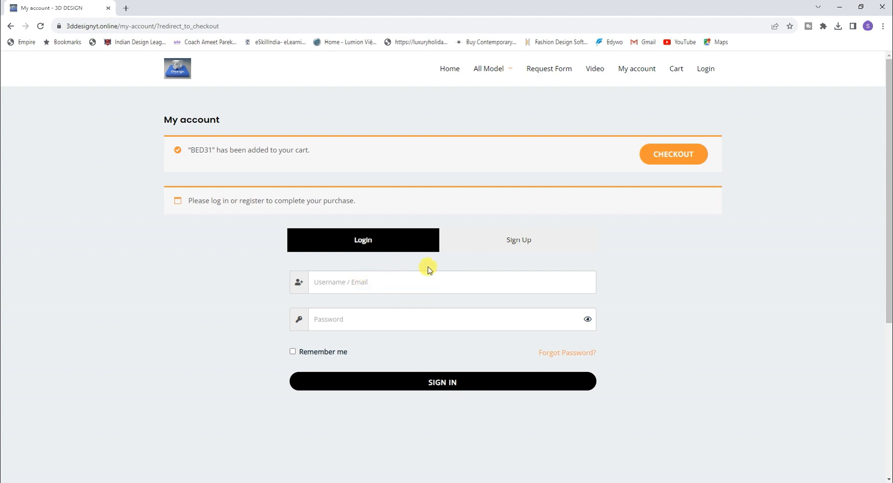
Return from the registration form to login, enter the account username and password, and sign in
{"action": "left_click", "coordinate": [503, 239]}
{"action": "scroll", "coordinate": [443, 302], "scroll_direction": "down", "scroll_amount": 3}
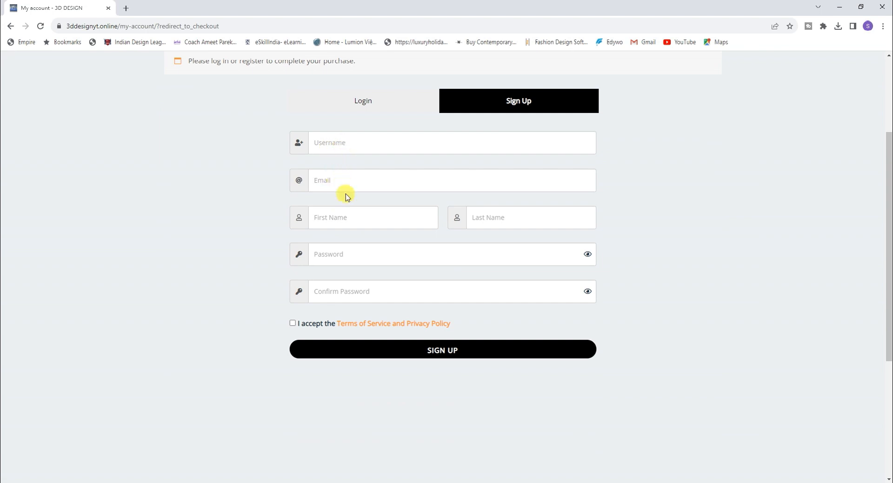
{"action": "left_click", "coordinate": [371, 106]}
{"action": "scroll", "coordinate": [385, 181], "scroll_direction": "up", "scroll_amount": 3}
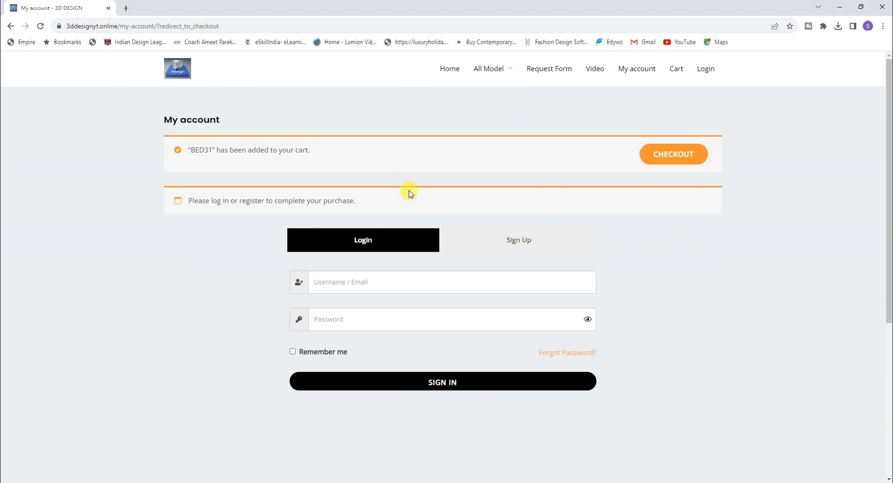
{"action": "left_click", "coordinate": [362, 283]}
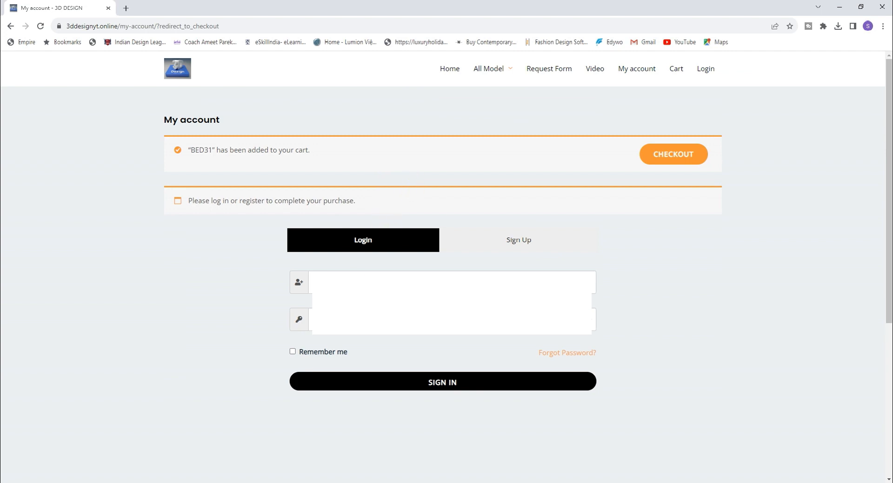
{"action": "left_click", "coordinate": [362, 381]}
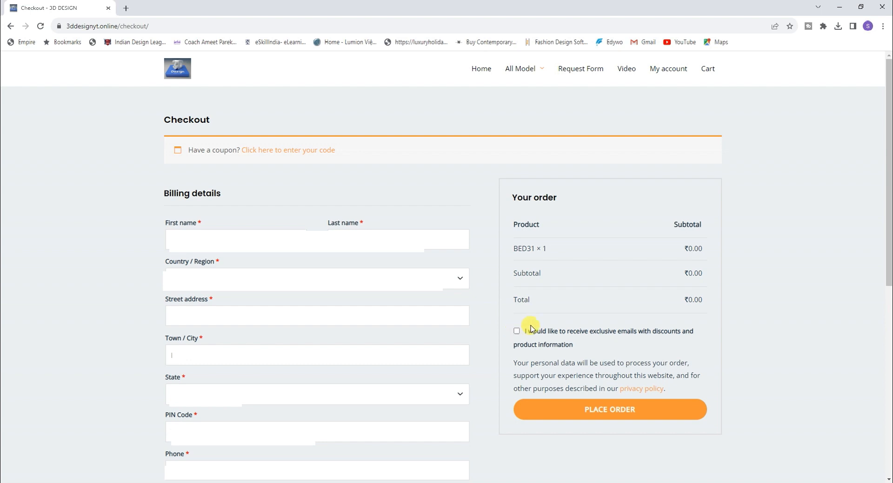
{"action": "left_click", "coordinate": [577, 413]}
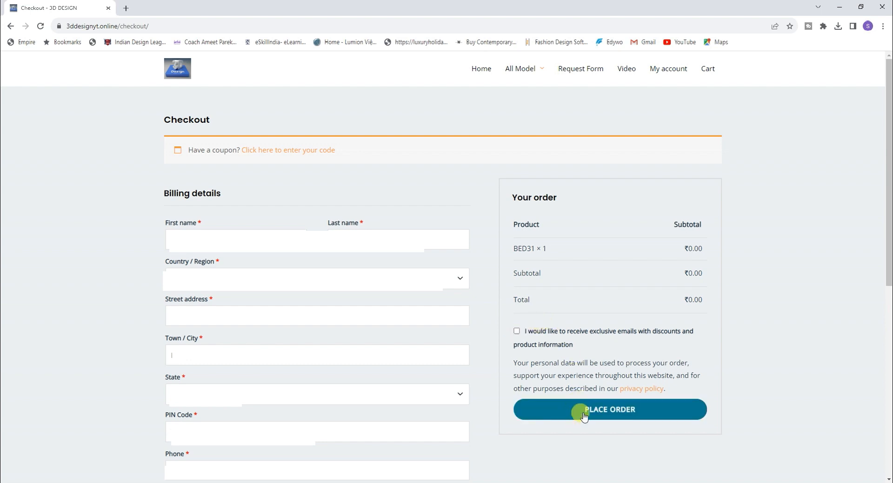
{"action": "left_click", "coordinate": [584, 415]}
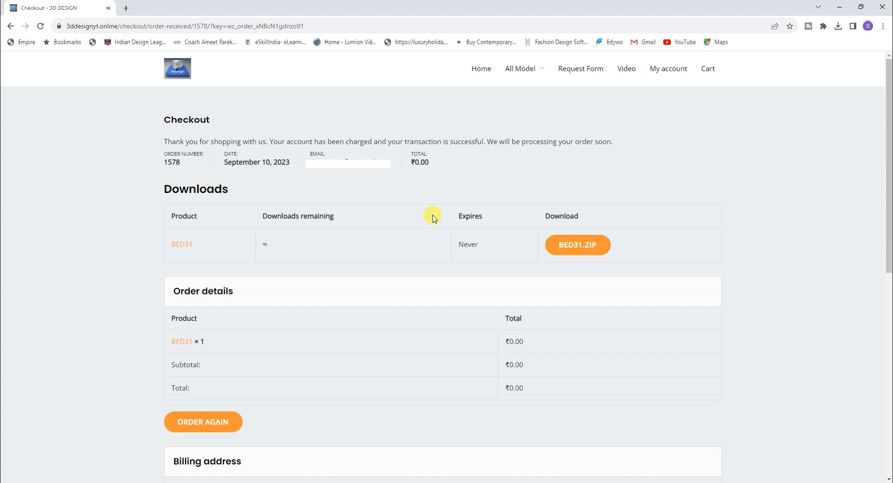
{"action": "left_click", "coordinate": [578, 251]}
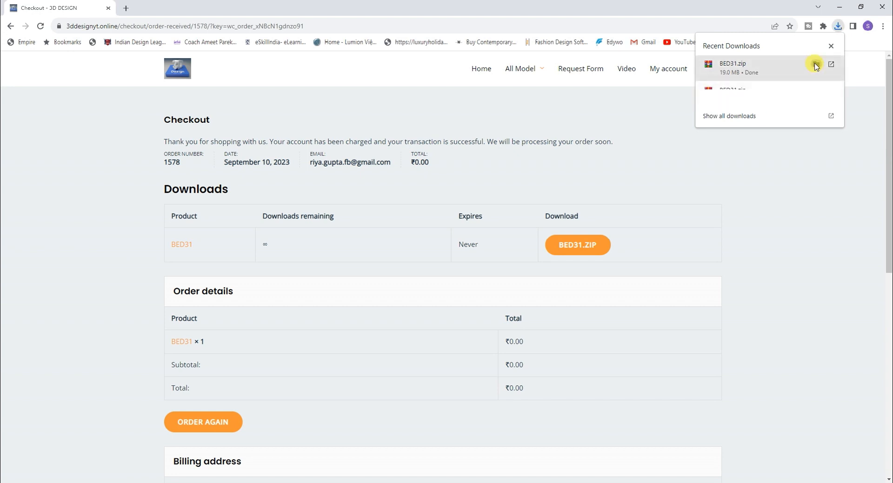
Extract BED31.zip in its download folder, keeping the default destination
{"action": "left_click", "coordinate": [815, 66]}
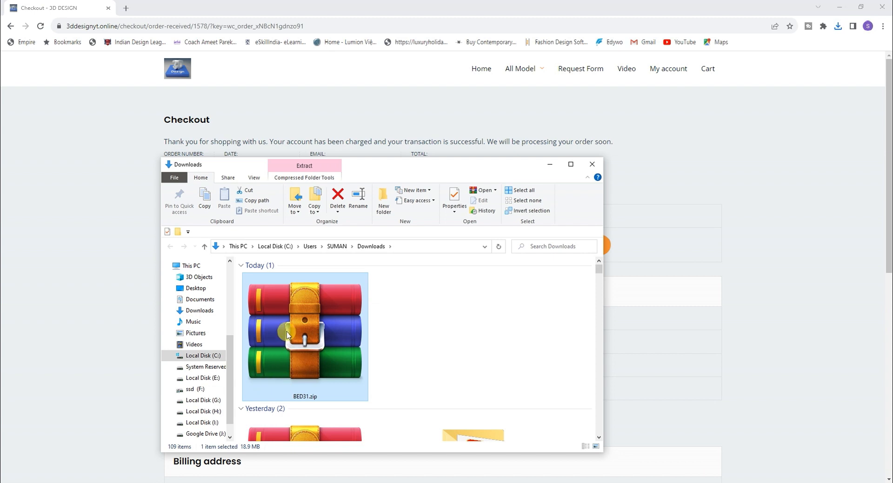
{"action": "right_click", "coordinate": [287, 334]}
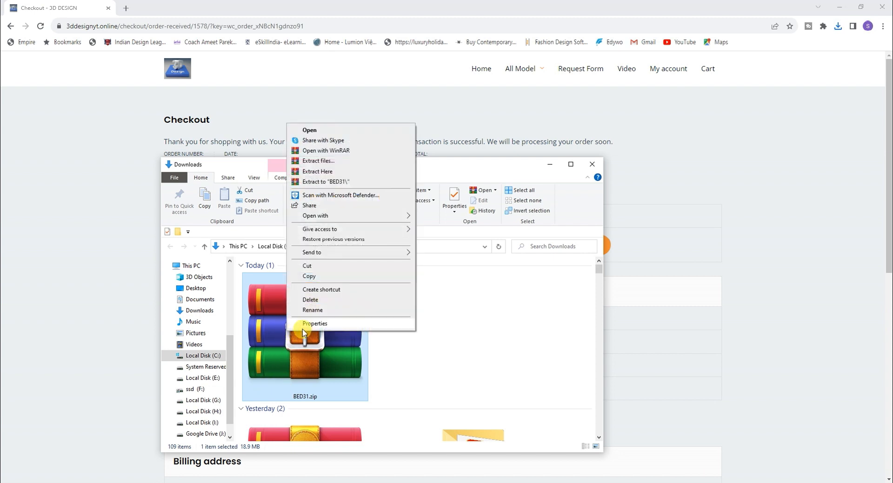
{"action": "left_click", "coordinate": [324, 161]}
{"action": "left_click", "coordinate": [469, 352]}
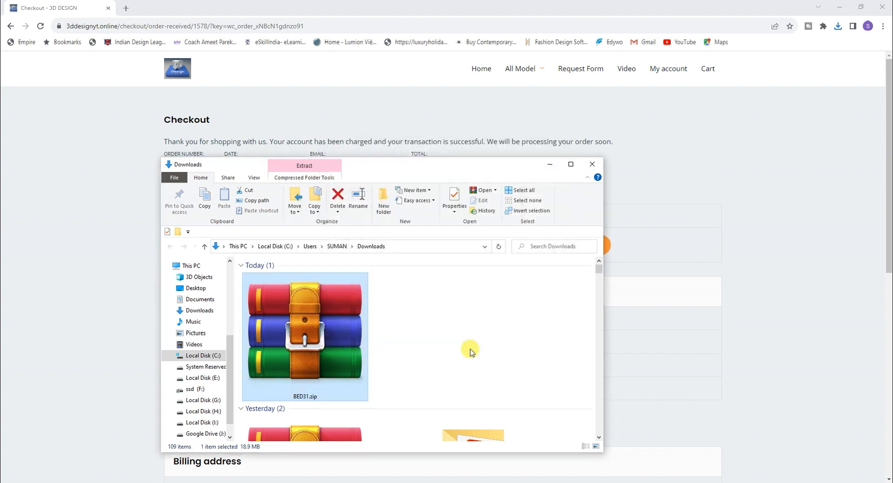
Open BED31H.rlf from the extracted BED31 folder in ArtCAM
{"action": "double_click", "coordinate": [465, 340]}
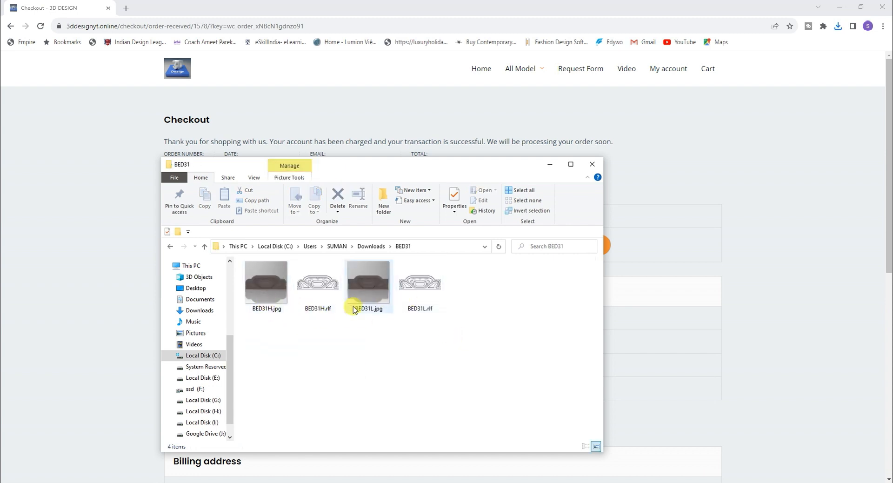
{"action": "left_click", "coordinate": [311, 298]}
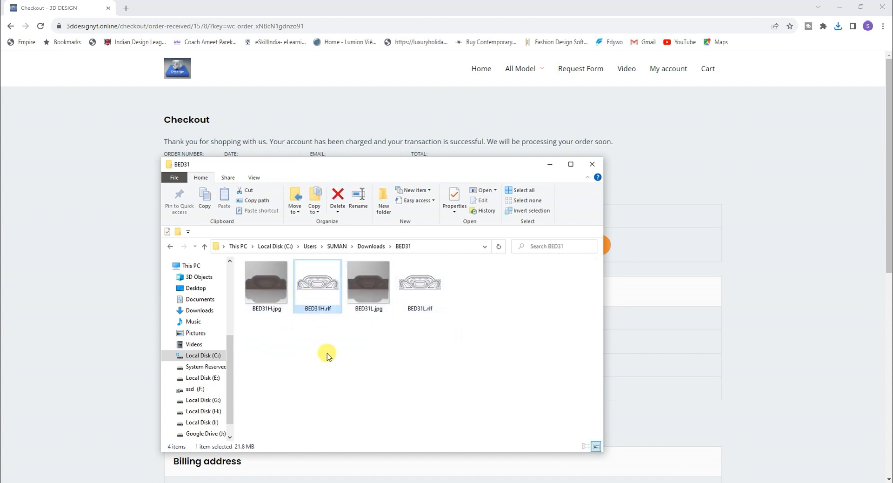
{"action": "double_click", "coordinate": [323, 299]}
{"action": "left_click", "coordinate": [387, 219]}
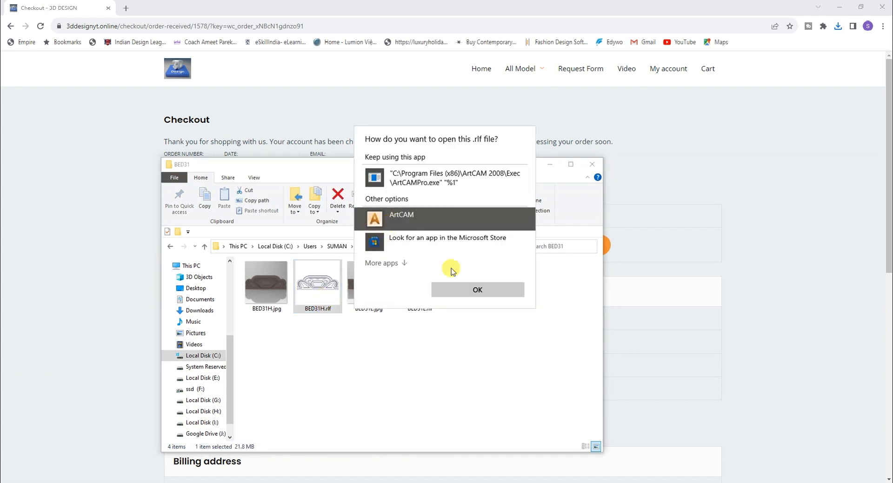
{"action": "left_click", "coordinate": [459, 288]}
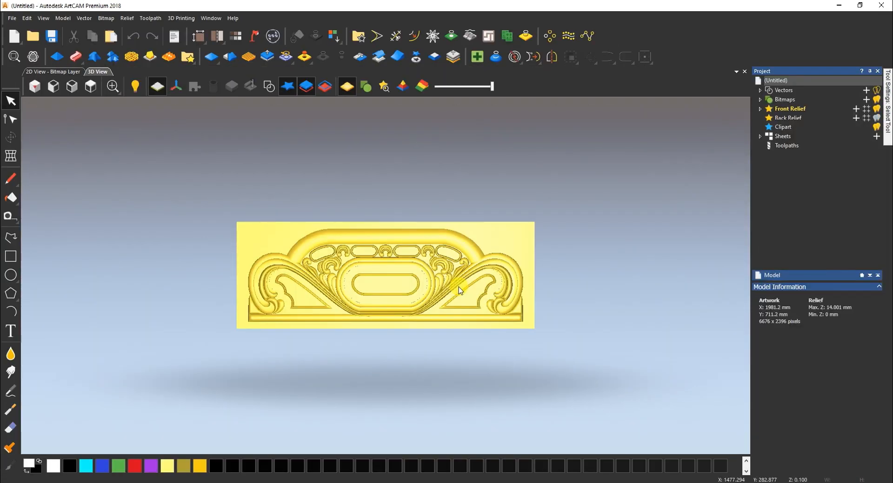
Show the BED31H relief in the 2D view with the colour relief preview toggled
{"action": "left_click", "coordinate": [68, 73]}
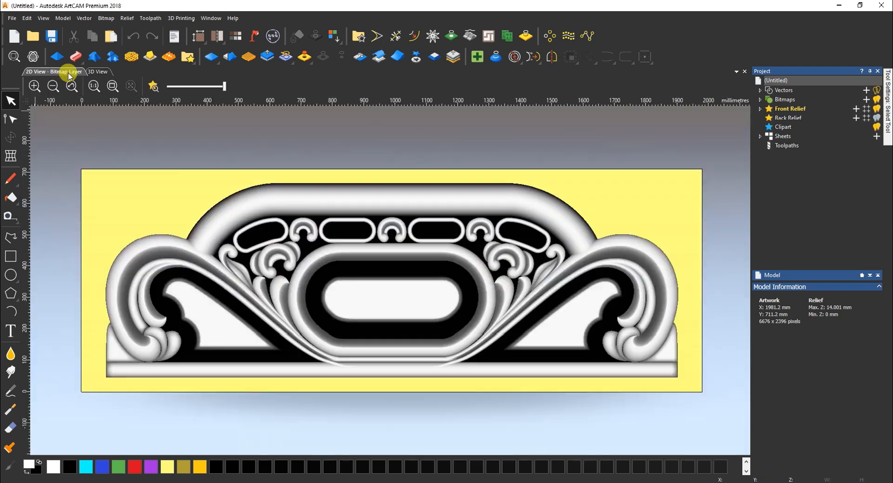
{"action": "left_click", "coordinate": [155, 87]}
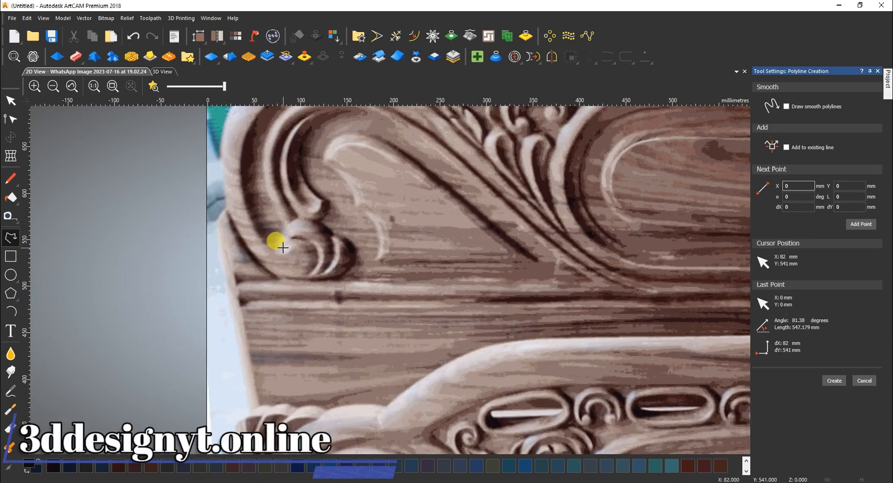
Trace a polyline around the left ear and along the headboard's top edge
{"action": "left_click", "coordinate": [221, 162]}
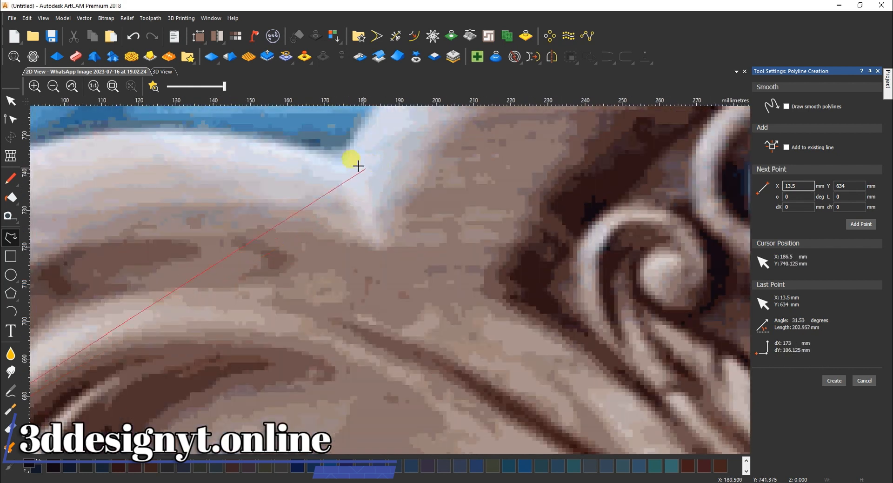
{"action": "left_click", "coordinate": [342, 159]}
{"action": "scroll", "coordinate": [405, 171], "scroll_direction": "down", "scroll_amount": 3}
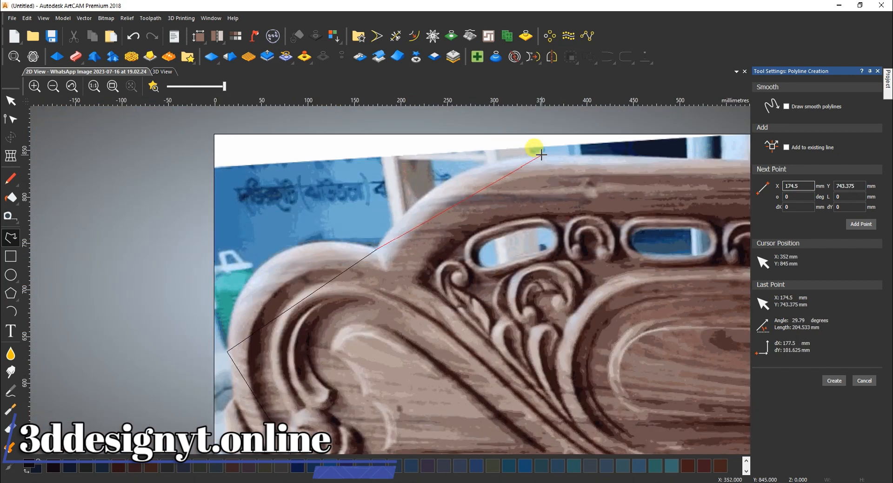
{"action": "left_click", "coordinate": [541, 155]}
{"action": "scroll", "coordinate": [524, 237], "scroll_direction": "down", "scroll_amount": 2}
{"action": "scroll", "coordinate": [506, 250], "scroll_direction": "up", "scroll_amount": 2}
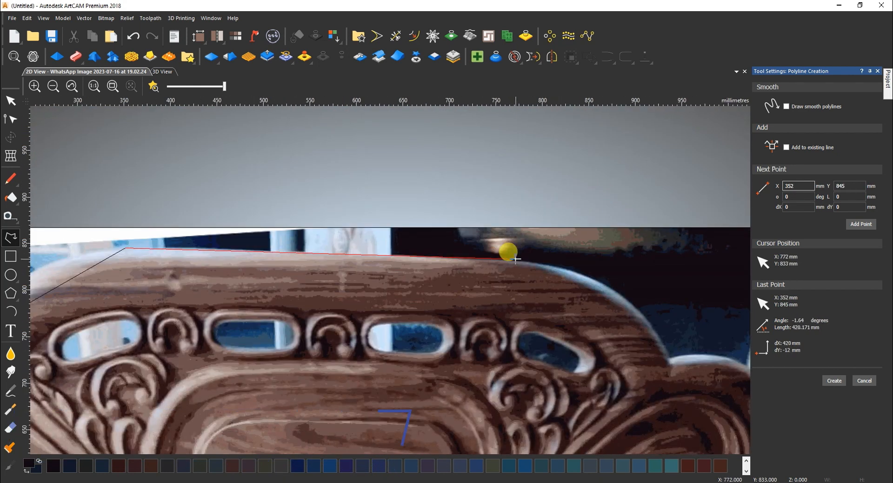
{"action": "right_click", "coordinate": [536, 262]}
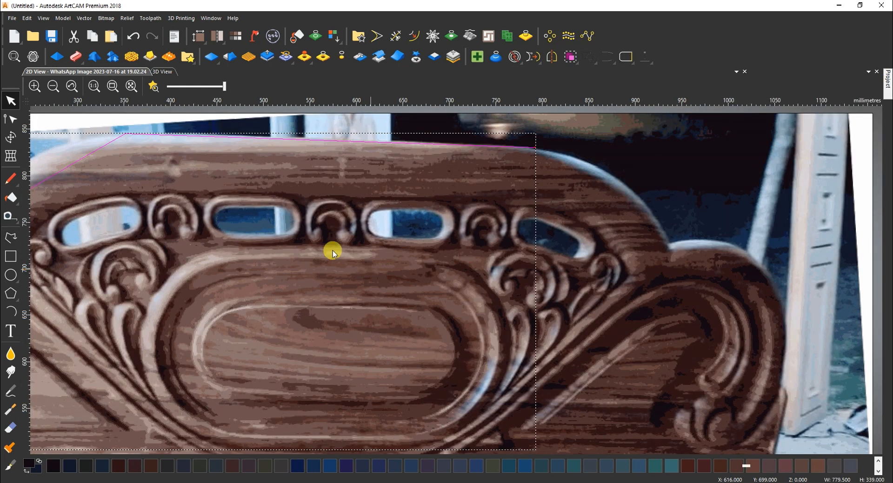
Smooth the top node and reshape the curve along the top edge and down the ear
{"action": "key", "text": "n"}
{"action": "scroll", "coordinate": [332, 251], "scroll_direction": "down", "scroll_amount": 1}
{"action": "scroll", "coordinate": [246, 212], "scroll_direction": "up", "scroll_amount": 1}
{"action": "key", "text": "s"}
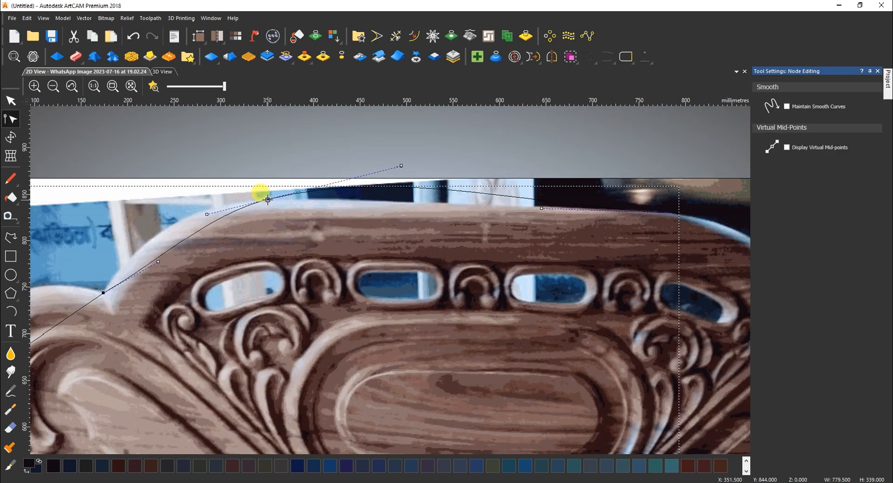
{"action": "left_click_drag", "start_coordinate": [401, 166], "coordinate": [413, 199]}
{"action": "left_click_drag", "start_coordinate": [149, 265], "coordinate": [135, 242]}
{"action": "scroll", "coordinate": [139, 280], "scroll_direction": "down", "scroll_amount": 1}
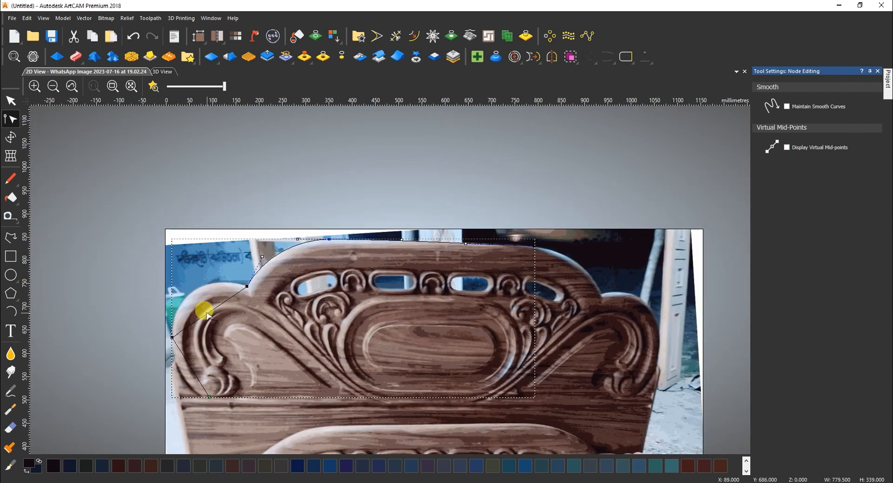
Convert the ear spans to arcs and bend them to fit the ear's edge and base
{"action": "key", "text": "a"}
{"action": "left_click_drag", "start_coordinate": [203, 307], "coordinate": [194, 290]}
{"action": "left_click_drag", "start_coordinate": [191, 367], "coordinate": [179, 411]}
{"action": "key", "text": "s"}
{"action": "scroll", "coordinate": [197, 383], "scroll_direction": "up", "scroll_amount": 1}
{"action": "left_click_drag", "start_coordinate": [149, 212], "coordinate": [145, 205]}
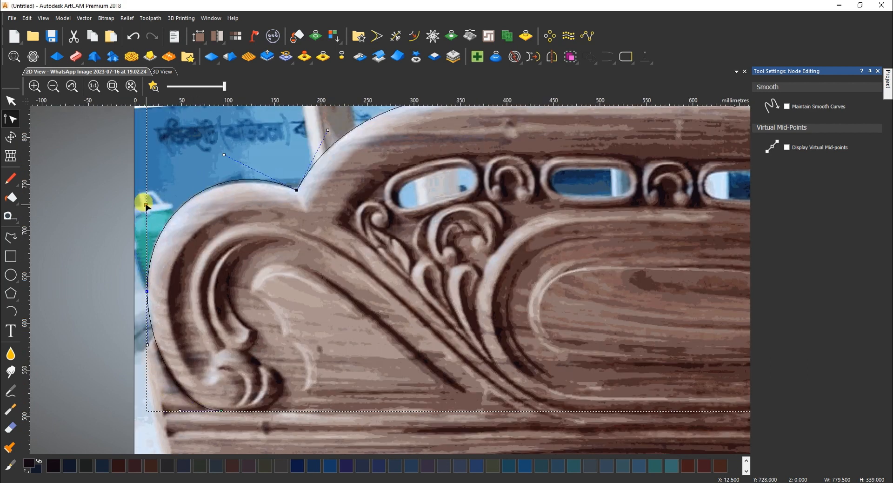
{"action": "left_click_drag", "start_coordinate": [224, 154], "coordinate": [224, 161]}
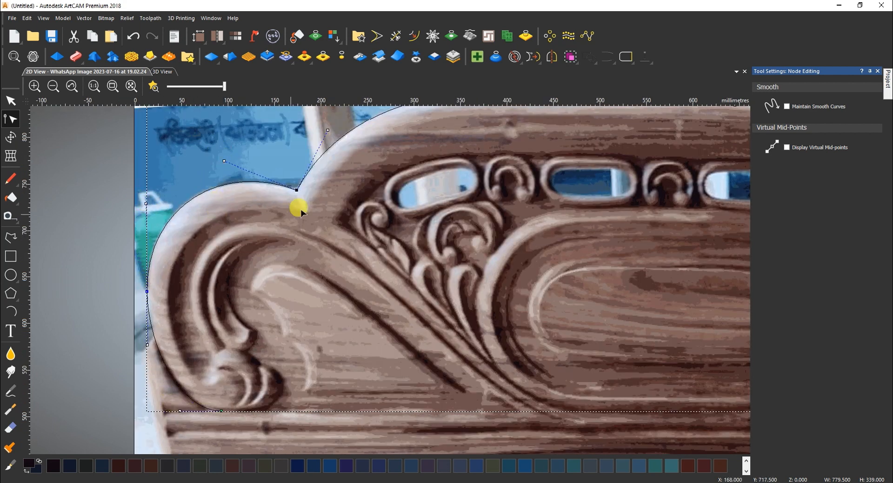
{"action": "scroll", "coordinate": [355, 330], "scroll_direction": "down", "scroll_amount": 2}
{"action": "scroll", "coordinate": [307, 367], "scroll_direction": "up", "scroll_amount": 2}
{"action": "left_click", "coordinate": [10, 274]}
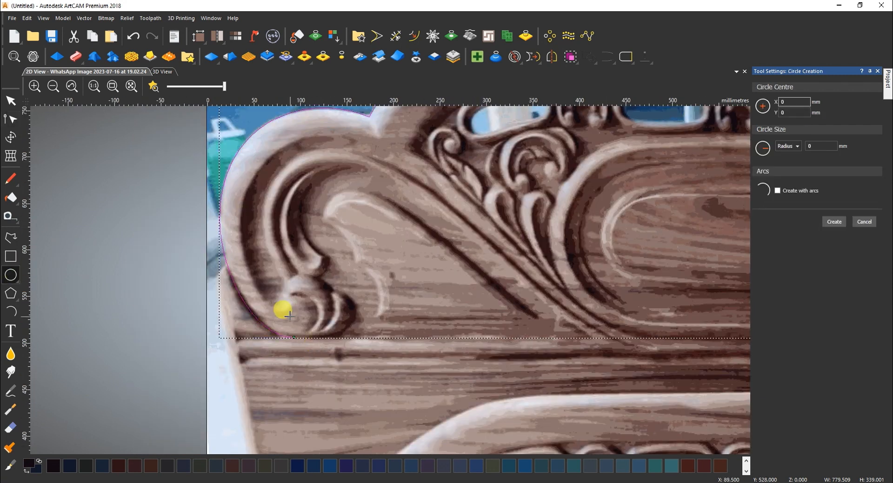
Draw a circle and position it on the scroll knob at the ear's base
{"action": "left_click", "coordinate": [297, 316]}
{"action": "left_click_drag", "start_coordinate": [276, 314], "coordinate": [274, 314]}
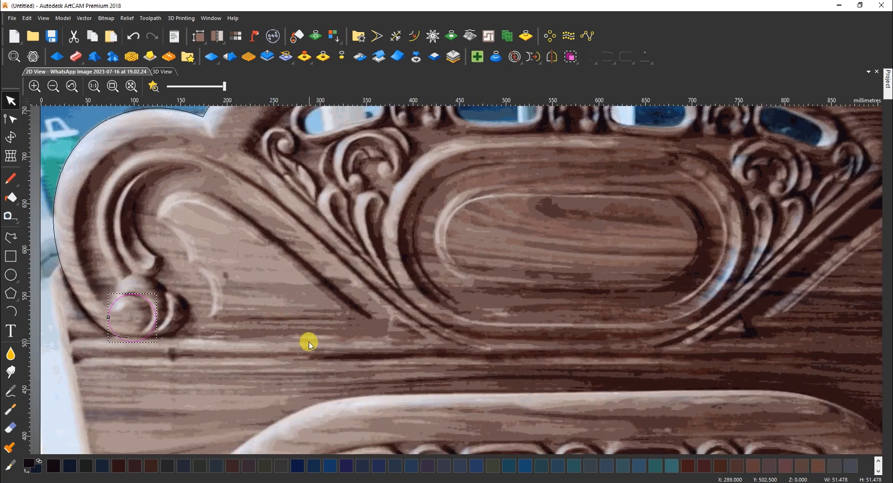
{"action": "scroll", "coordinate": [126, 345], "scroll_direction": "up", "scroll_amount": 2}
{"action": "left_click_drag", "start_coordinate": [167, 340], "coordinate": [149, 321]}
{"action": "scroll", "coordinate": [285, 201], "scroll_direction": "down", "scroll_amount": 3}
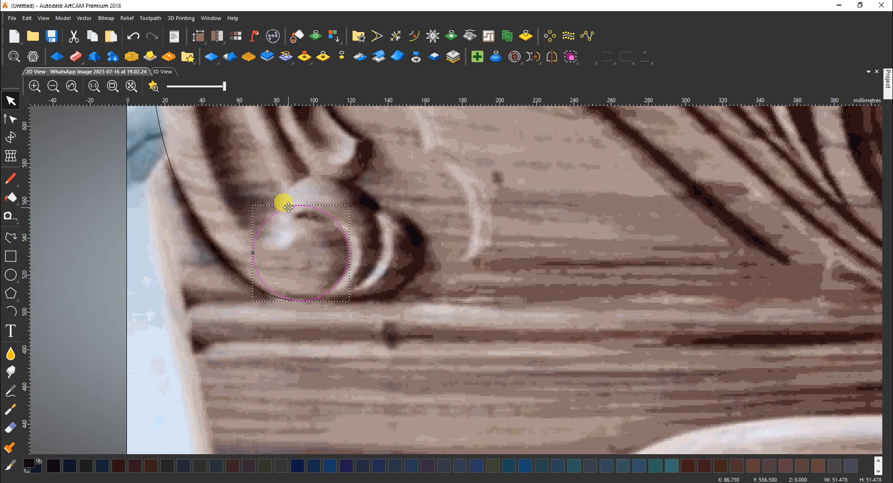
Draw a line beside the circle and convert it to a Bezier curve
{"action": "left_click", "coordinate": [10, 237]}
{"action": "left_click", "coordinate": [211, 207]}
{"action": "left_click", "coordinate": [241, 299]}
{"action": "right_click", "coordinate": [241, 270]}
{"action": "key", "text": "n"}
{"action": "key", "text": "b"}
{"action": "left_click_drag", "start_coordinate": [214, 229], "coordinate": [373, 275]}
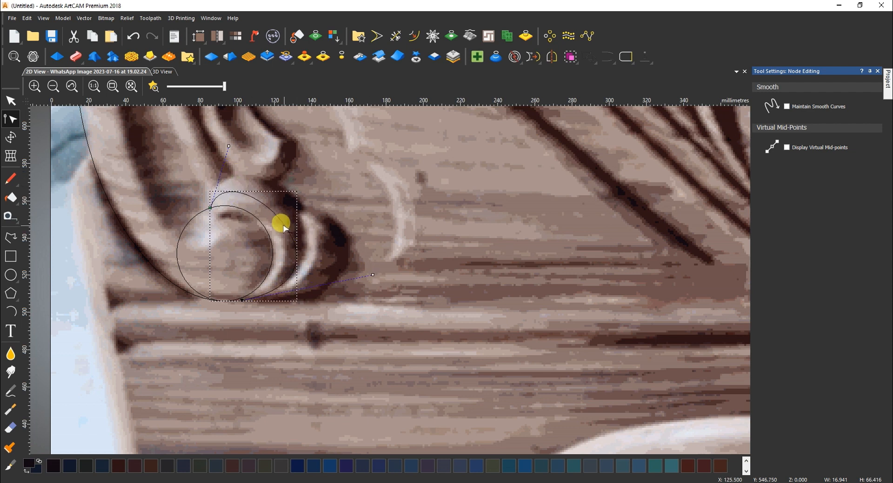
Reshape the curl loop's nodes and handles, lightening the background photo for tracing
{"action": "left_click_drag", "start_coordinate": [284, 225], "coordinate": [291, 200]}
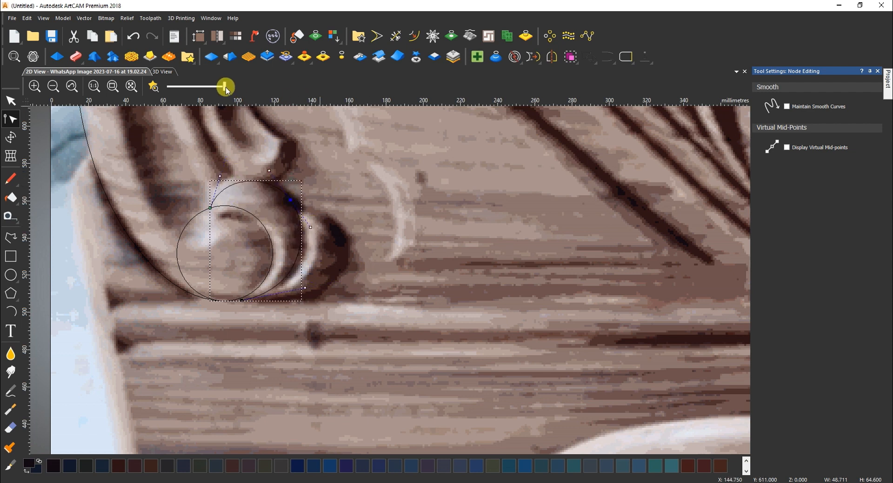
{"action": "left_click_drag", "start_coordinate": [224, 86], "coordinate": [213, 88]}
{"action": "left_click_drag", "start_coordinate": [220, 176], "coordinate": [210, 160]}
{"action": "left_click_drag", "start_coordinate": [270, 172], "coordinate": [276, 164]}
{"action": "left_click_drag", "start_coordinate": [242, 300], "coordinate": [226, 303]}
{"action": "left_click_drag", "start_coordinate": [288, 288], "coordinate": [303, 301]}
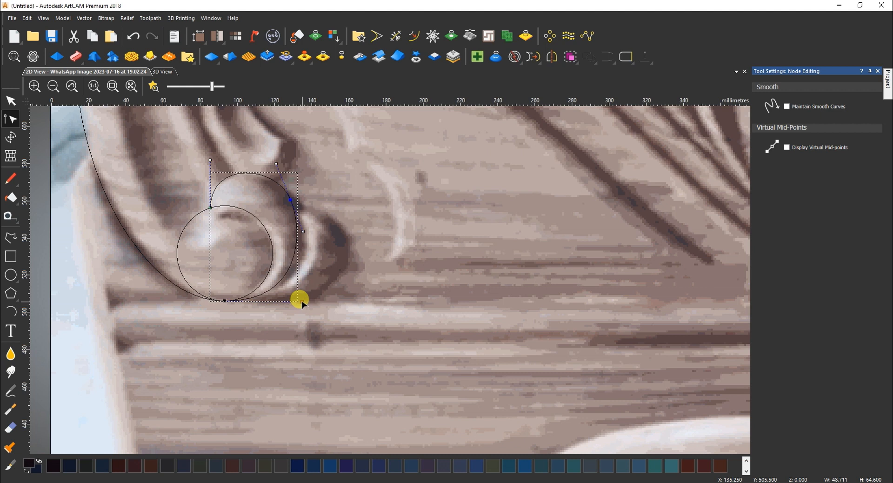
Draw a second line from the curl's top to the scroll base and bend it into a curve
{"action": "left_click", "coordinate": [15, 240]}
{"action": "left_click", "coordinate": [290, 197]}
{"action": "left_click", "coordinate": [243, 300]}
{"action": "right_click", "coordinate": [243, 300]}
{"action": "key", "text": "n"}
{"action": "key", "text": "b"}
{"action": "left_click_drag", "start_coordinate": [259, 266], "coordinate": [363, 307]}
{"action": "left_click_drag", "start_coordinate": [378, 272], "coordinate": [372, 162]}
{"action": "left_click_drag", "start_coordinate": [363, 307], "coordinate": [366, 307]}
{"action": "scroll", "coordinate": [314, 225], "scroll_direction": "down", "scroll_amount": 2}
{"action": "left_click", "coordinate": [10, 238]}
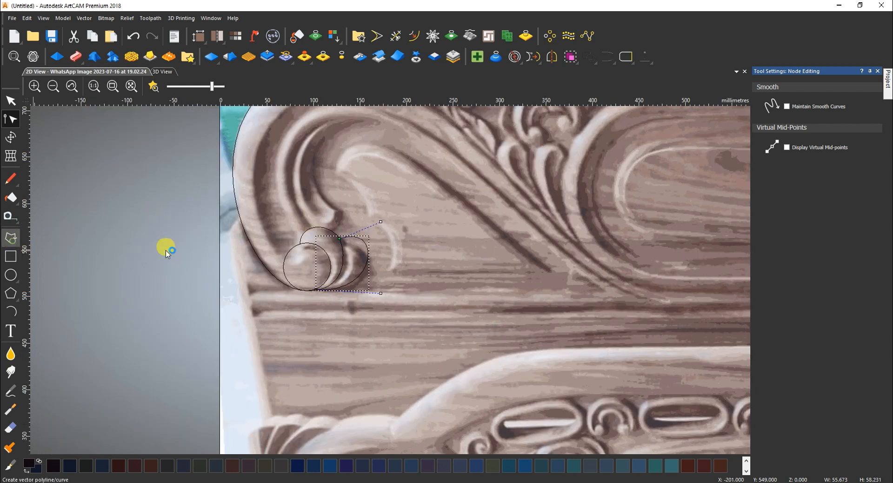
Trace the scroll's outer arm as a polyline from the ball top to the sweep's bottom
{"action": "left_click", "coordinate": [299, 242]}
{"action": "left_click", "coordinate": [282, 139]}
{"action": "scroll", "coordinate": [391, 196], "scroll_direction": "up", "scroll_amount": 2}
{"action": "left_click", "coordinate": [368, 229]}
{"action": "scroll", "coordinate": [442, 302], "scroll_direction": "down", "scroll_amount": 4}
{"action": "scroll", "coordinate": [514, 355], "scroll_direction": "up", "scroll_amount": 3}
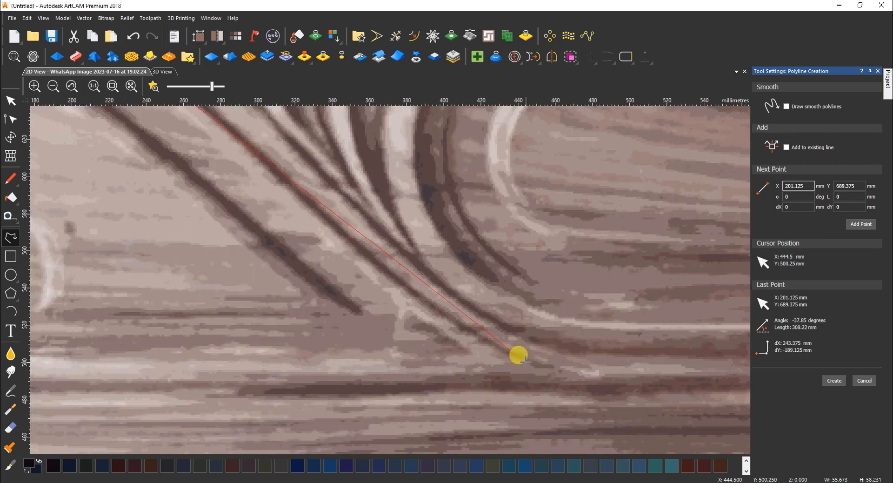
{"action": "scroll", "coordinate": [518, 355], "scroll_direction": "down", "scroll_amount": 2}
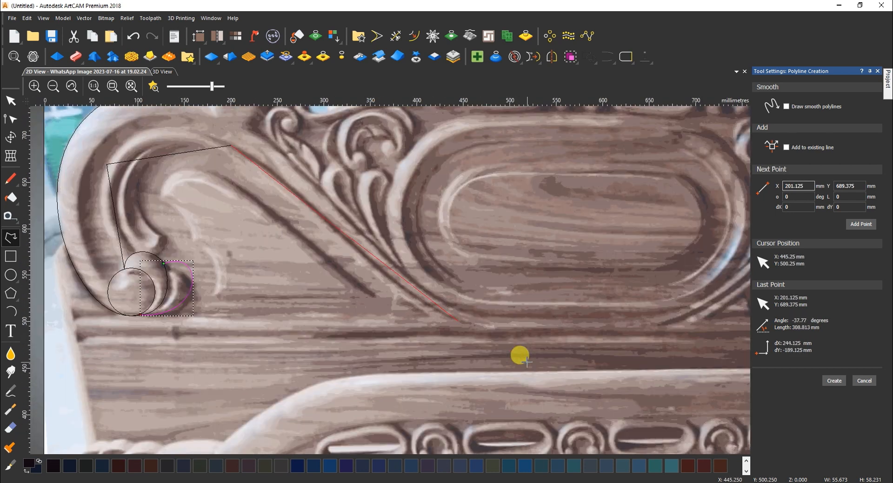
{"action": "left_click", "coordinate": [464, 322]}
{"action": "key", "text": "Escape"}
{"action": "scroll", "coordinate": [411, 303], "scroll_direction": "down", "scroll_amount": 2}
{"action": "scroll", "coordinate": [459, 373], "scroll_direction": "up", "scroll_amount": 4}
{"action": "scroll", "coordinate": [459, 372], "scroll_direction": "down", "scroll_amount": 4}
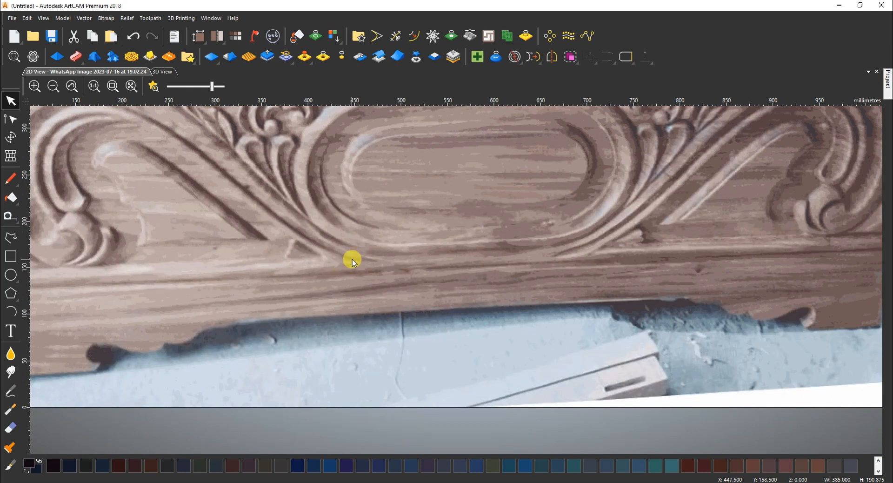
{"action": "scroll", "coordinate": [399, 167], "scroll_direction": "up", "scroll_amount": 4}
{"action": "scroll", "coordinate": [407, 175], "scroll_direction": "down", "scroll_amount": 4}
{"action": "scroll", "coordinate": [449, 230], "scroll_direction": "up", "scroll_amount": 4}
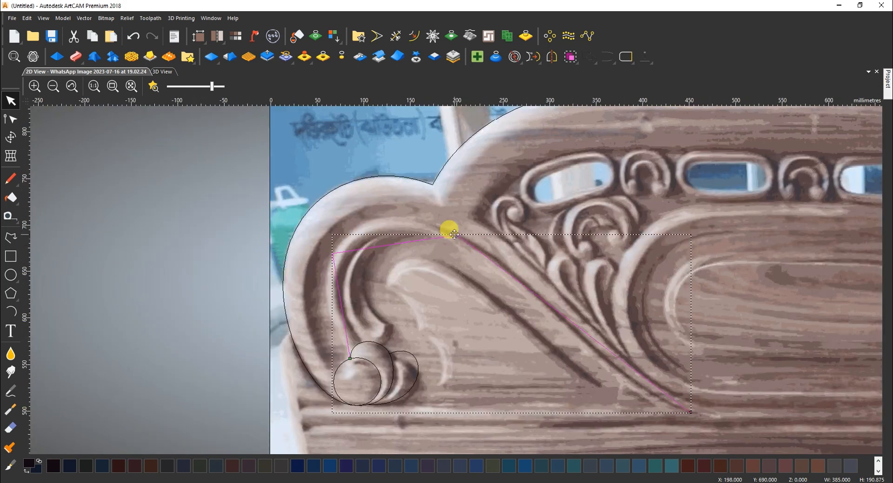
Convert the arm polyline into smooth Bezier curves and bend them to follow the carving
{"action": "key", "text": "n"}
{"action": "key", "text": "s"}
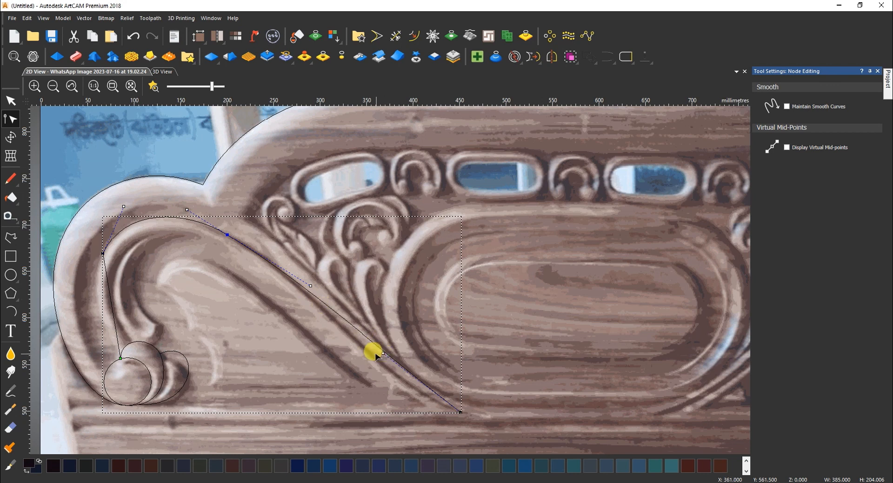
{"action": "left_click_drag", "start_coordinate": [381, 353], "coordinate": [382, 381]}
{"action": "left_click_drag", "start_coordinate": [310, 287], "coordinate": [318, 288]}
{"action": "key", "text": "b"}
{"action": "left_click_drag", "start_coordinate": [115, 324], "coordinate": [104, 345]}
{"action": "left_click_drag", "start_coordinate": [109, 288], "coordinate": [81, 302]}
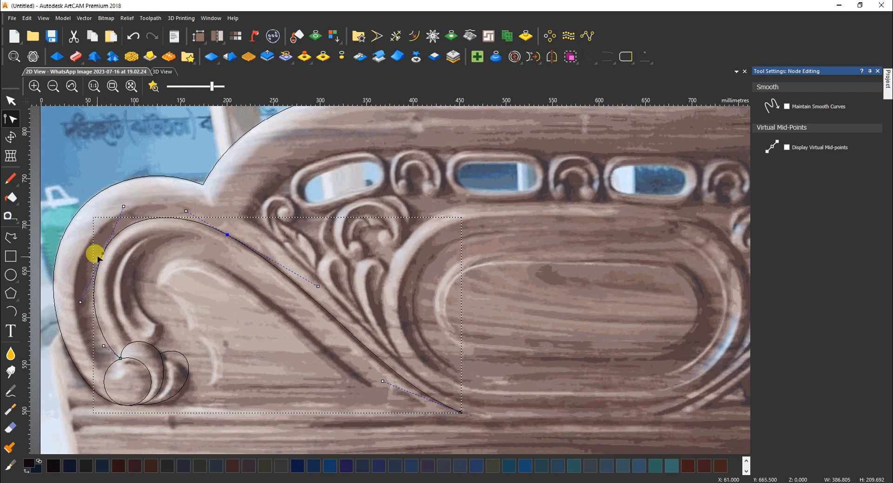
{"action": "left_click_drag", "start_coordinate": [124, 207], "coordinate": [127, 207]}
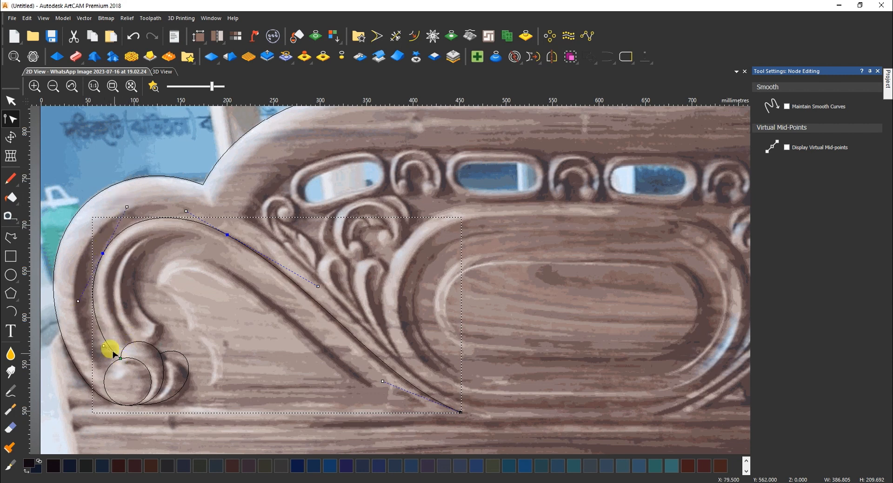
Trace the arm's inner edge with a three-point line and bend its long sweep into a curve
{"action": "left_click", "coordinate": [11, 237]}
{"action": "left_click", "coordinate": [132, 341]}
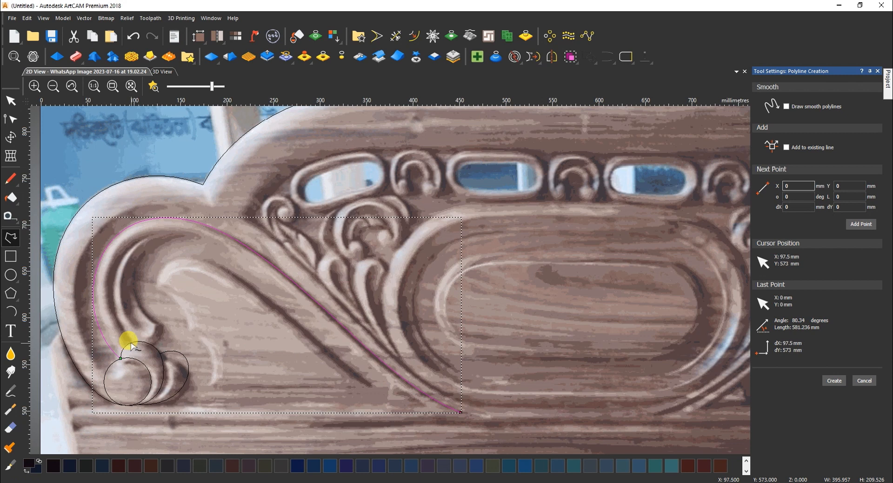
{"action": "left_click", "coordinate": [146, 236]}
{"action": "left_click", "coordinate": [442, 412]}
{"action": "key", "text": "Escape"}
{"action": "key", "text": "n"}
{"action": "key", "text": "b"}
{"action": "left_click_drag", "start_coordinate": [245, 295], "coordinate": [238, 214]}
{"action": "left_click_drag", "start_coordinate": [344, 355], "coordinate": [347, 371]}
{"action": "left_click_drag", "start_coordinate": [238, 215], "coordinate": [244, 213]}
Bow the inner line's left span outward and smooth its top node
{"action": "key", "text": "b"}
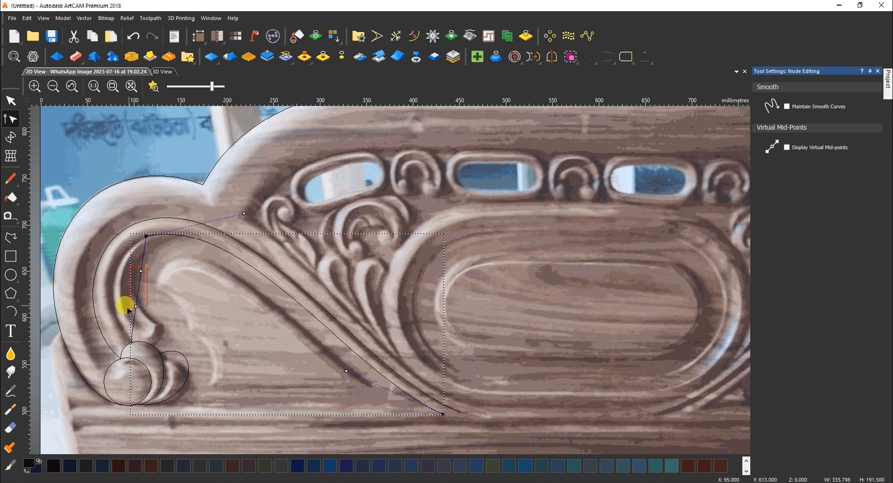
{"action": "left_click_drag", "start_coordinate": [146, 316], "coordinate": [146, 317]}
{"action": "left_click_drag", "start_coordinate": [136, 306], "coordinate": [104, 311]}
{"action": "left_click_drag", "start_coordinate": [108, 275], "coordinate": [102, 253]}
{"action": "key", "text": "s"}
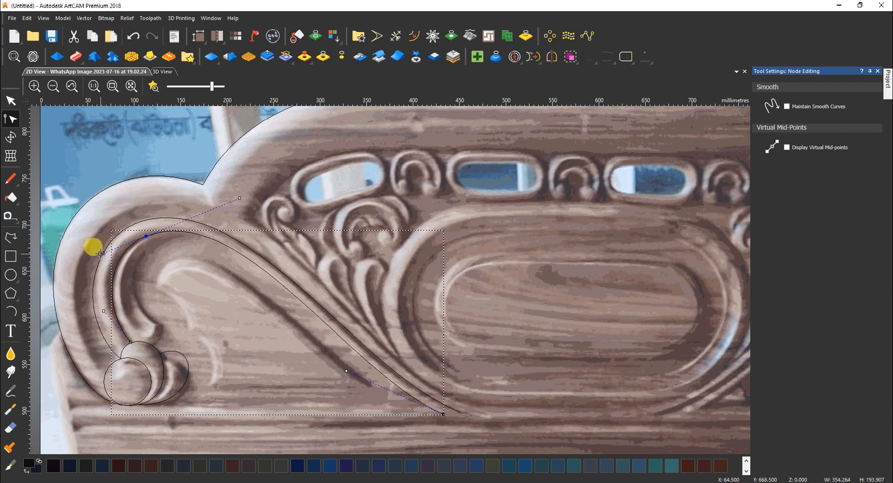
{"action": "left_click_drag", "start_coordinate": [241, 202], "coordinate": [233, 200]}
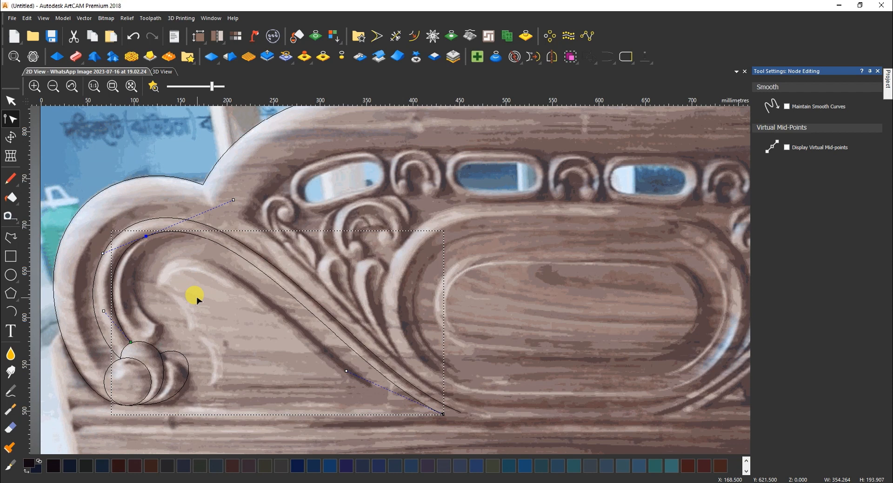
Add a short curve near the small curl, joining the inner line's bottom
{"action": "left_click", "coordinate": [10, 237]}
{"action": "left_click", "coordinate": [162, 324]}
{"action": "left_click", "coordinate": [131, 342]}
{"action": "right_click", "coordinate": [131, 342]}
{"action": "scroll", "coordinate": [132, 336], "scroll_direction": "up", "scroll_amount": 1}
{"action": "key", "text": "n"}
{"action": "key", "text": "b"}
{"action": "left_click_drag", "start_coordinate": [173, 324], "coordinate": [178, 371]}
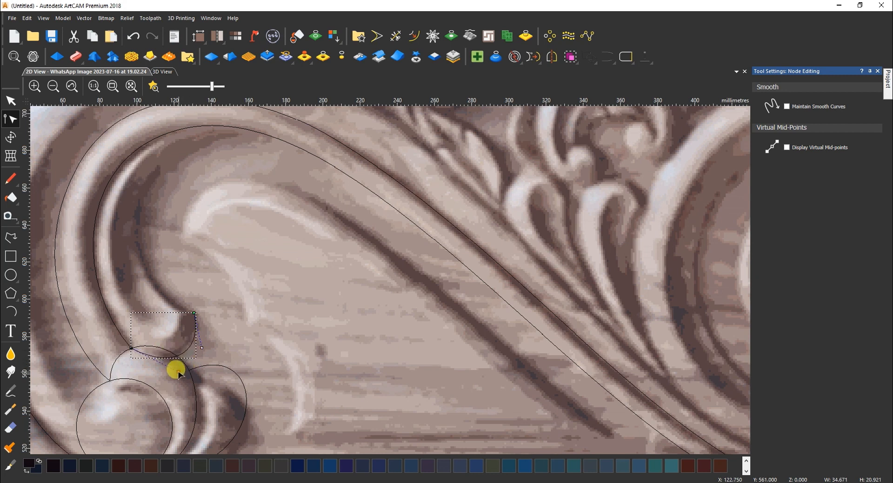
{"action": "left_click_drag", "start_coordinate": [131, 346], "coordinate": [113, 326]}
{"action": "left_click_drag", "start_coordinate": [160, 348], "coordinate": [151, 376]}
Trace the inner curl from the existing node up to the curl's top as a smooth curve
{"action": "left_click", "coordinate": [10, 237]}
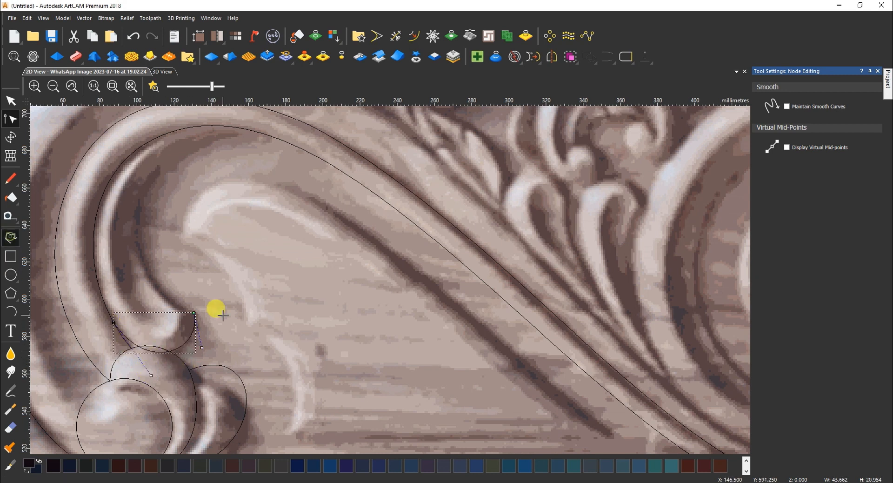
{"action": "left_click", "coordinate": [194, 312]}
{"action": "left_click", "coordinate": [142, 207]}
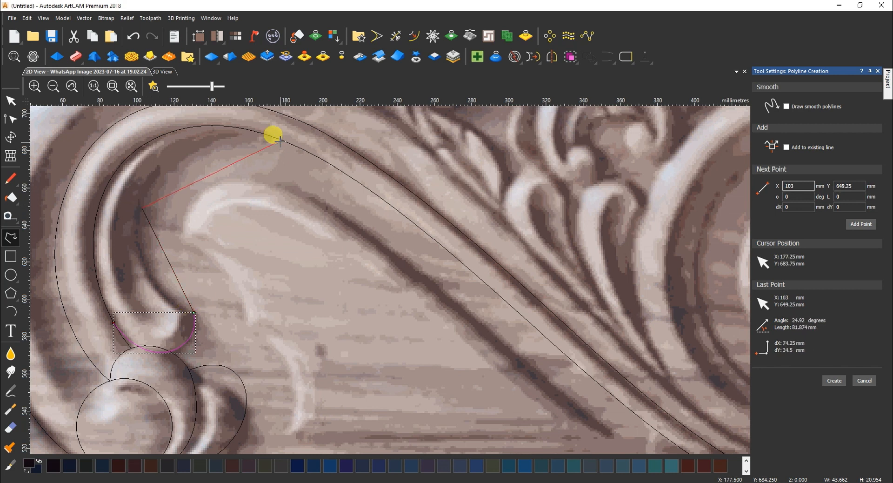
{"action": "left_click", "coordinate": [281, 140]}
{"action": "key", "text": "Escape"}
{"action": "key", "text": "n"}
{"action": "left_click", "coordinate": [142, 207]}
{"action": "key", "text": "s"}
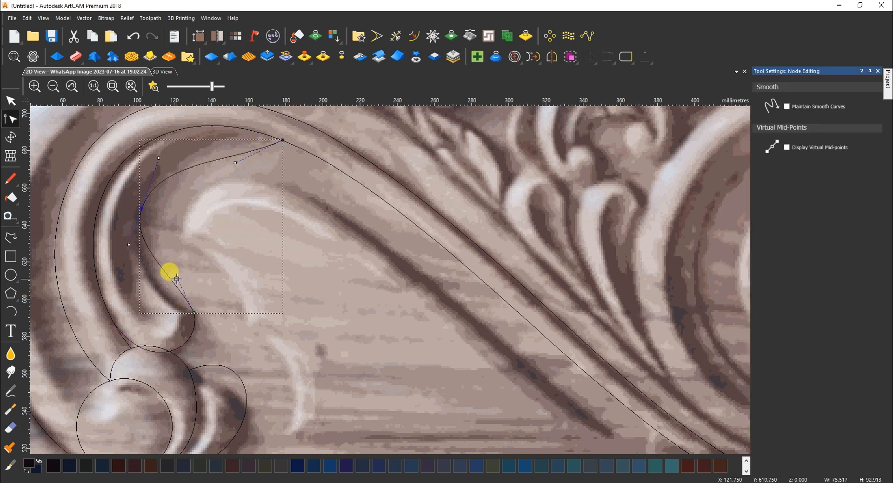
{"action": "left_click_drag", "start_coordinate": [235, 162], "coordinate": [200, 122]}
{"action": "left_click_drag", "start_coordinate": [159, 157], "coordinate": [159, 149]}
{"action": "mouse_move", "coordinate": [198, 123]}
{"action": "left_mouse_down"}
{"action": "mouse_move", "coordinate": [224, 120]}
{"action": "mouse_move", "coordinate": [208, 120]}
{"action": "left_mouse_up"}
{"action": "left_click_drag", "start_coordinate": [142, 207], "coordinate": [142, 206]}
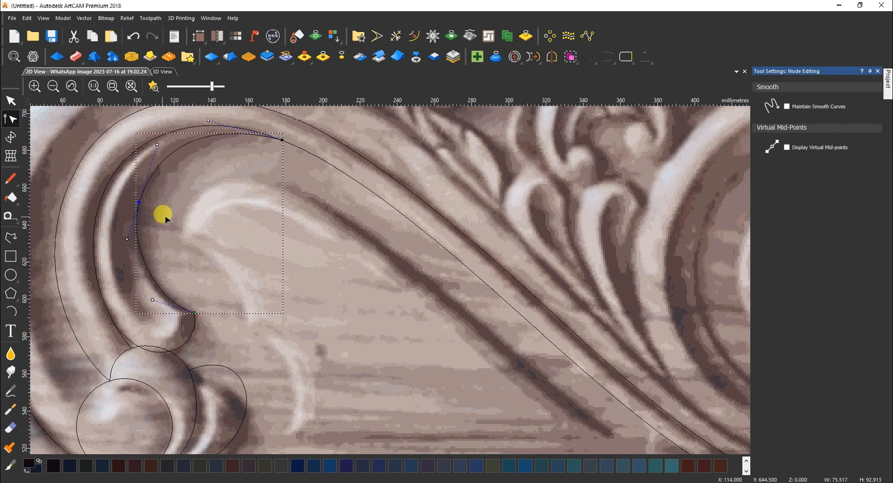
{"action": "left_click_drag", "start_coordinate": [158, 145], "coordinate": [152, 153]}
Draw a three-point polyline around the central oval's left end, from its bottom to top edge
{"action": "scroll", "coordinate": [304, 248], "scroll_direction": "down", "scroll_amount": 2}
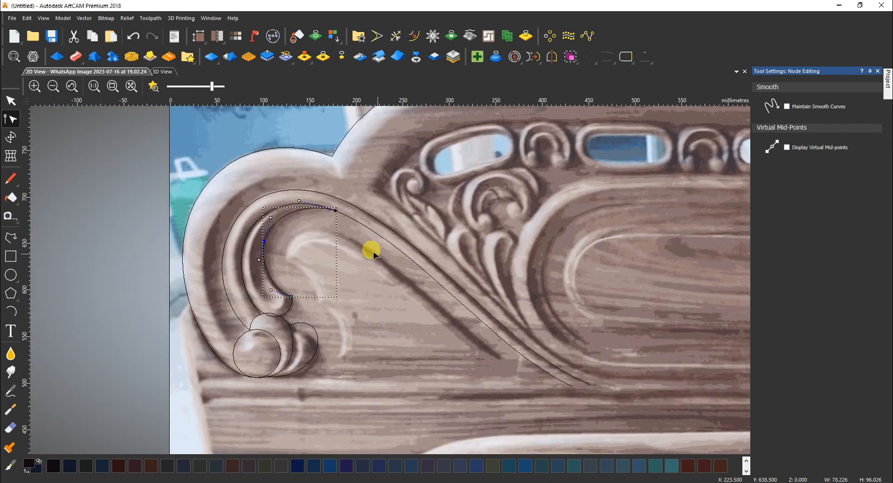
{"action": "scroll", "coordinate": [390, 233], "scroll_direction": "down", "scroll_amount": 2}
{"action": "scroll", "coordinate": [409, 243], "scroll_direction": "up", "scroll_amount": 2}
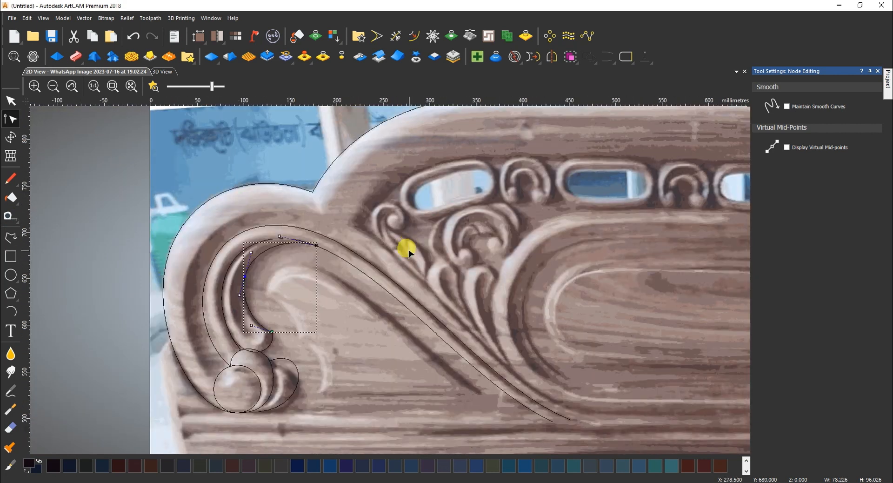
{"action": "left_click", "coordinate": [11, 238]}
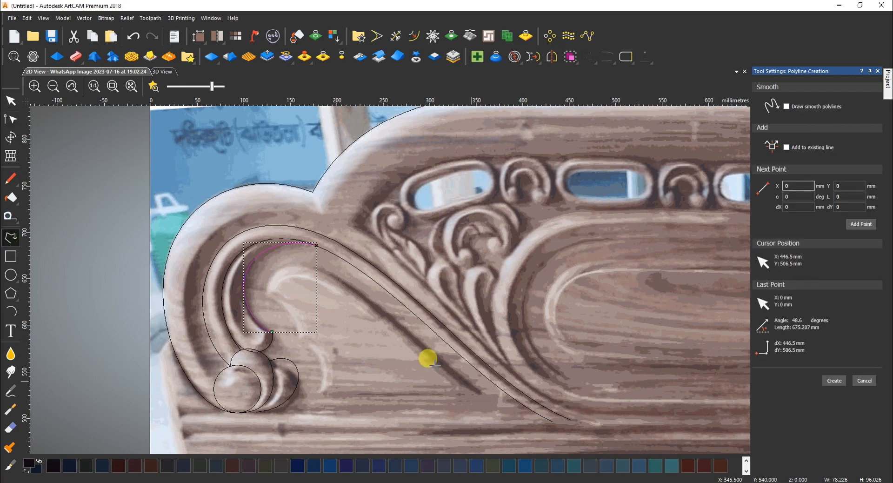
{"action": "scroll", "coordinate": [349, 289], "scroll_direction": "down", "scroll_amount": 2}
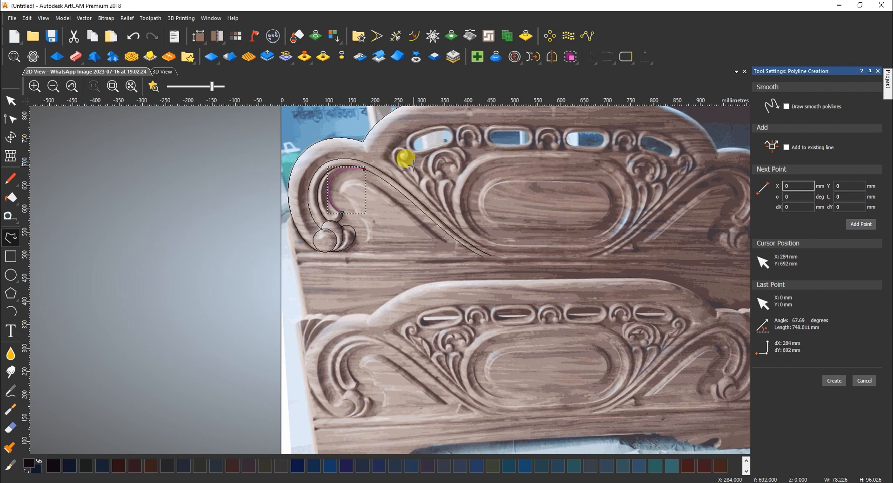
{"action": "scroll", "coordinate": [477, 239], "scroll_direction": "up", "scroll_amount": 2}
{"action": "left_click", "coordinate": [533, 263]}
{"action": "left_click", "coordinate": [435, 143]}
{"action": "scroll", "coordinate": [465, 149], "scroll_direction": "down", "scroll_amount": 2}
{"action": "scroll", "coordinate": [450, 164], "scroll_direction": "up", "scroll_amount": 2}
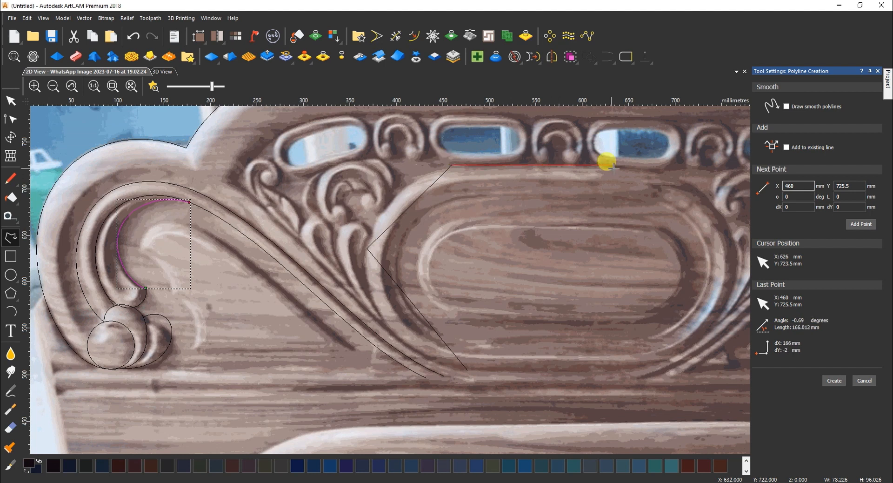
{"action": "double_click", "coordinate": [602, 161]}
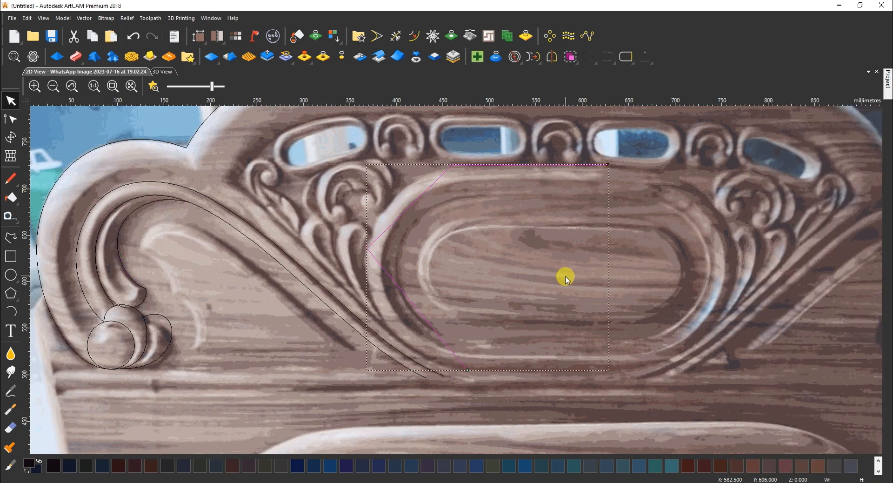
Smooth the polyline's corner, round its spans to fit the oval end, then select the arc
{"action": "left_click", "coordinate": [368, 249]}
{"action": "key", "text": "s"}
{"action": "left_click_drag", "start_coordinate": [433, 330], "coordinate": [410, 370]}
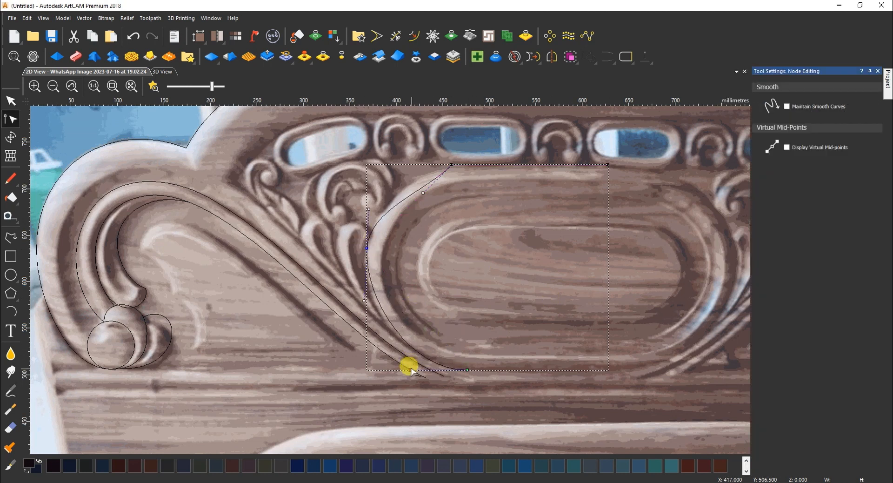
{"action": "left_click_drag", "start_coordinate": [364, 300], "coordinate": [348, 300]}
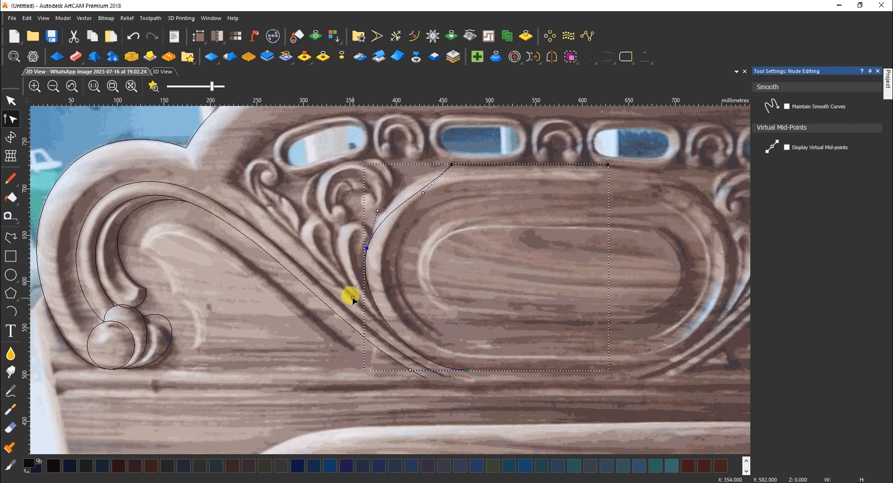
{"action": "left_click_drag", "start_coordinate": [411, 369], "coordinate": [419, 370]}
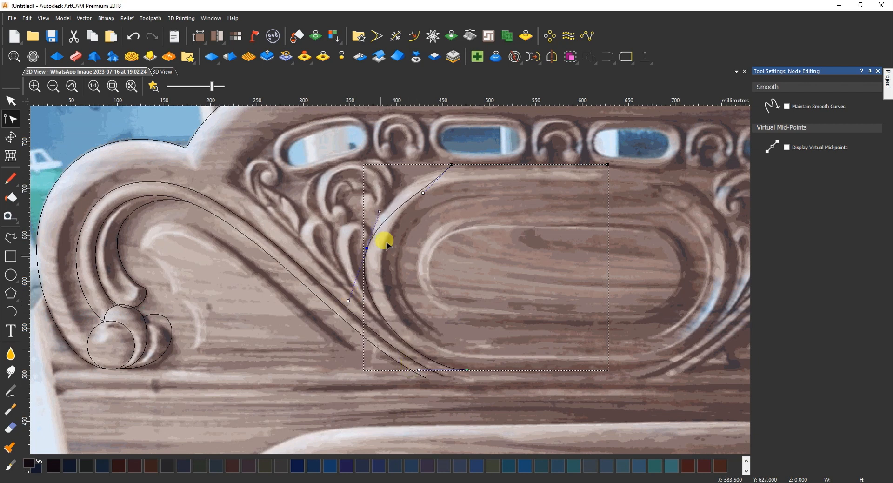
{"action": "left_click_drag", "start_coordinate": [422, 193], "coordinate": [391, 178]}
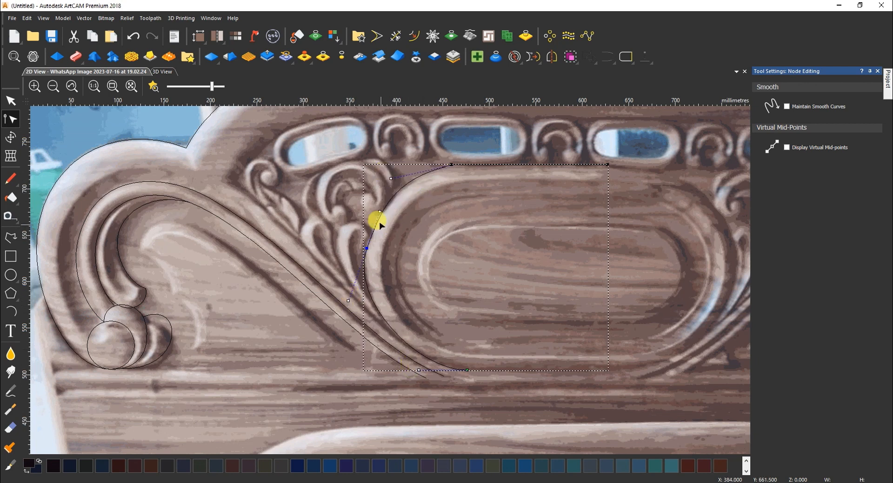
{"action": "left_click", "coordinate": [399, 191]}
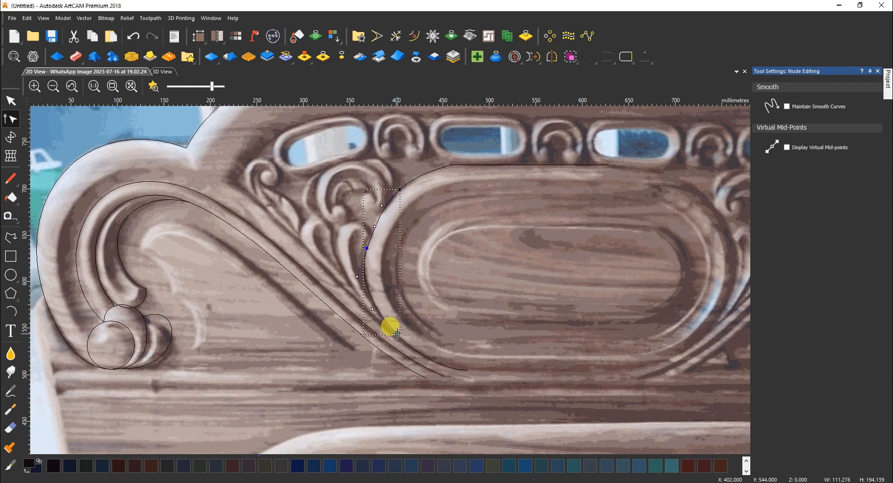
{"action": "key", "text": "n"}
{"action": "left_click", "coordinate": [411, 354]}
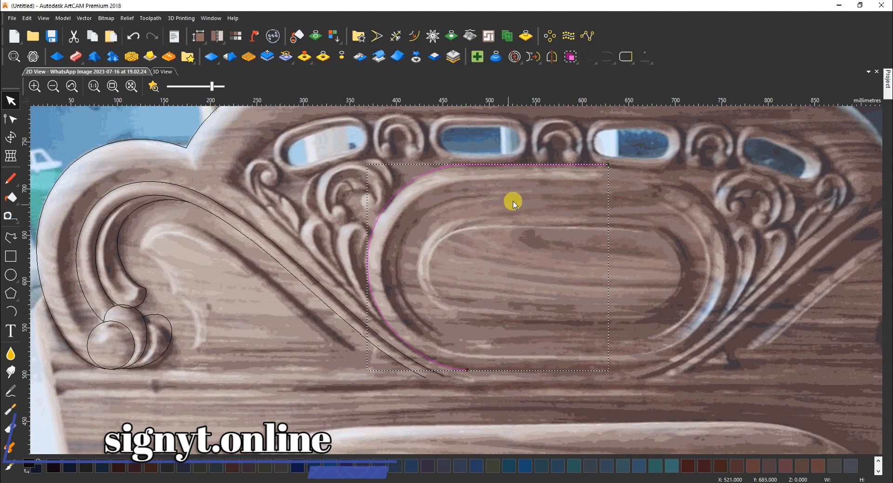
Draw a line from the scroll's upper-left edge to the oval's lower left and bend it into a curve
{"action": "left_click", "coordinate": [10, 237]}
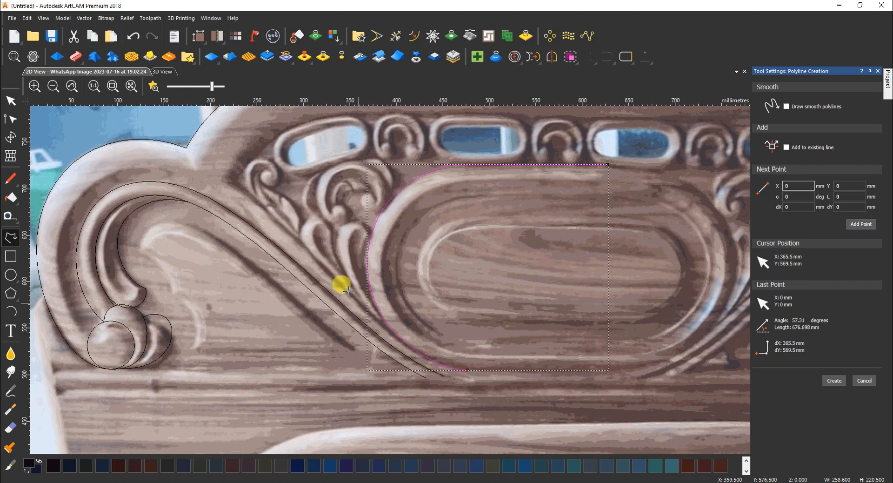
{"action": "left_click", "coordinate": [187, 147]}
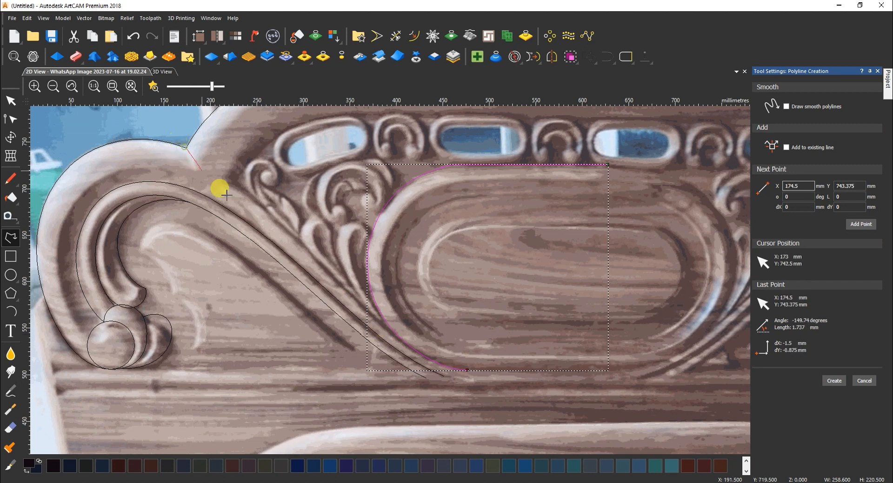
{"action": "left_click", "coordinate": [451, 370]}
{"action": "right_click", "coordinate": [452, 370]}
{"action": "key", "text": "n"}
{"action": "left_click_drag", "start_coordinate": [274, 223], "coordinate": [274, 205]}
{"action": "left_click_drag", "start_coordinate": [363, 295], "coordinate": [367, 335]}
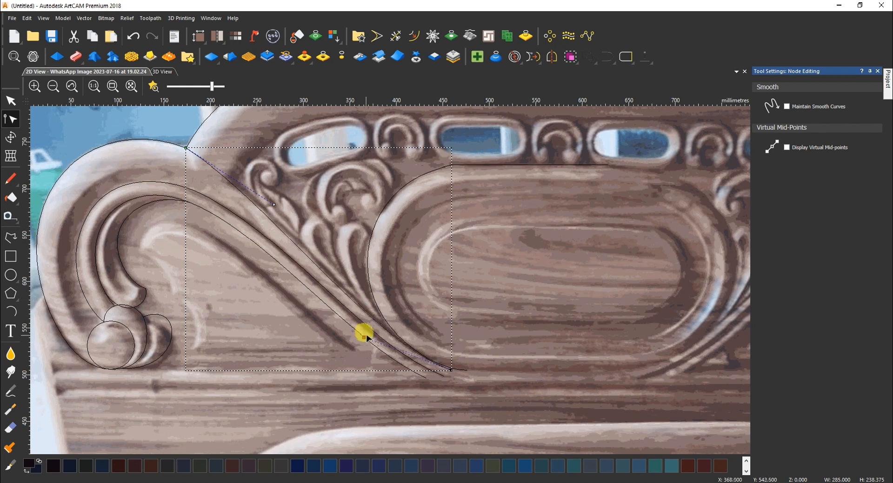
{"action": "left_click_drag", "start_coordinate": [275, 204], "coordinate": [279, 199]}
{"action": "key", "text": "n"}
Adjust the scroll arch's top-node handles to reshape its curve toward the oval
{"action": "left_click_drag", "start_coordinate": [154, 121], "coordinate": [203, 156]}
{"action": "key", "text": "n"}
{"action": "left_click", "coordinate": [186, 148]}
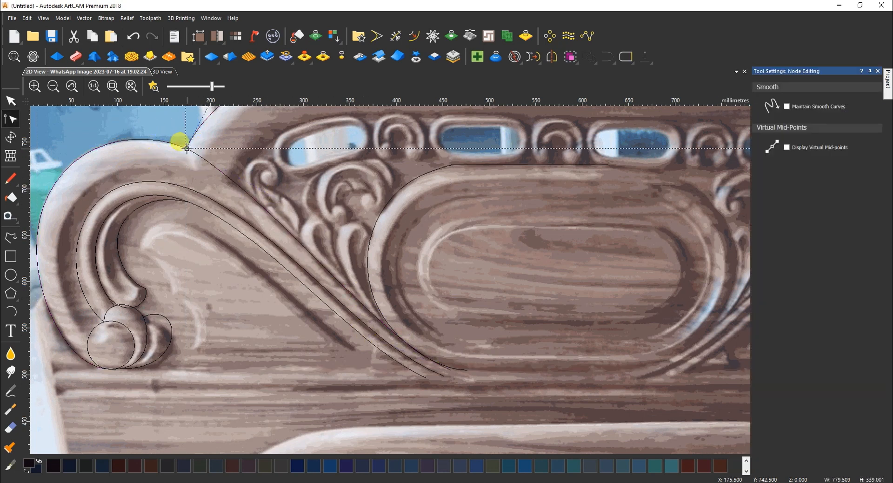
{"action": "key", "text": "n"}
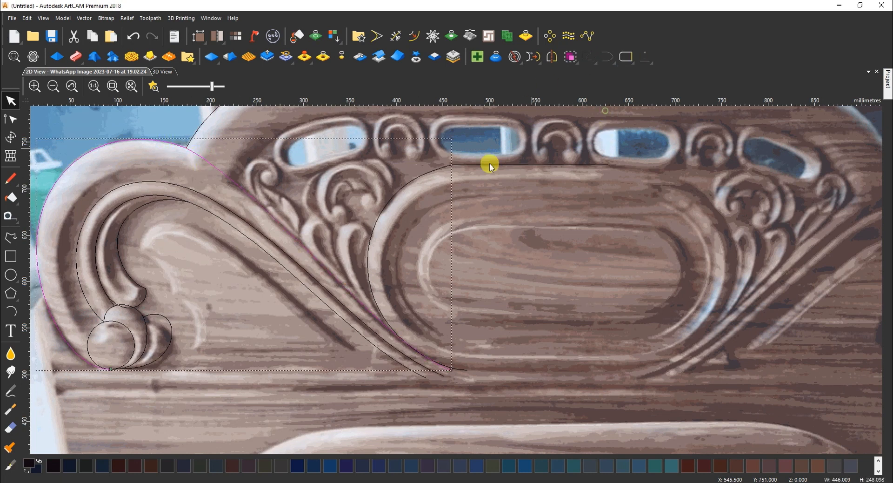
{"action": "key", "text": "n"}
{"action": "left_click", "coordinate": [187, 148]}
{"action": "left_click_drag", "start_coordinate": [116, 114], "coordinate": [114, 120]}
{"action": "left_click_drag", "start_coordinate": [284, 188], "coordinate": [281, 199]}
{"action": "left_click_drag", "start_coordinate": [369, 337], "coordinate": [366, 338]}
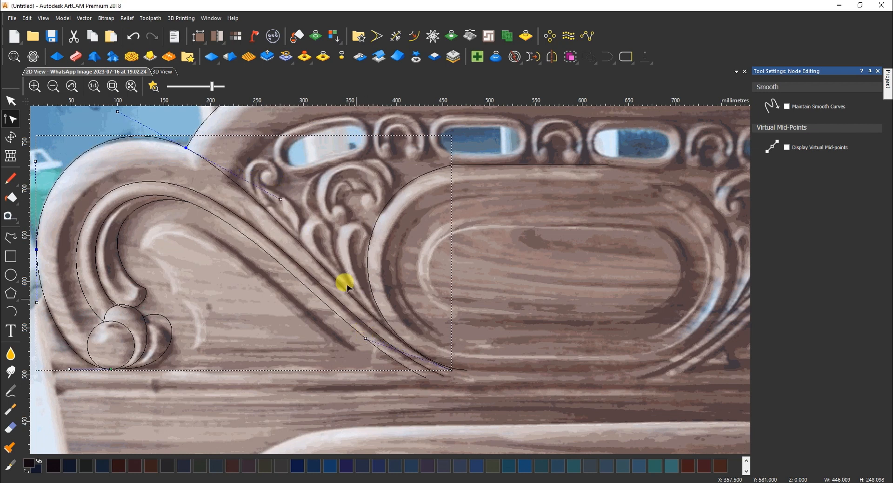
{"action": "left_click_drag", "start_coordinate": [118, 112], "coordinate": [113, 117]}
{"action": "left_click_drag", "start_coordinate": [285, 192], "coordinate": [274, 190]}
{"action": "scroll", "coordinate": [235, 182], "scroll_direction": "down", "scroll_amount": 1}
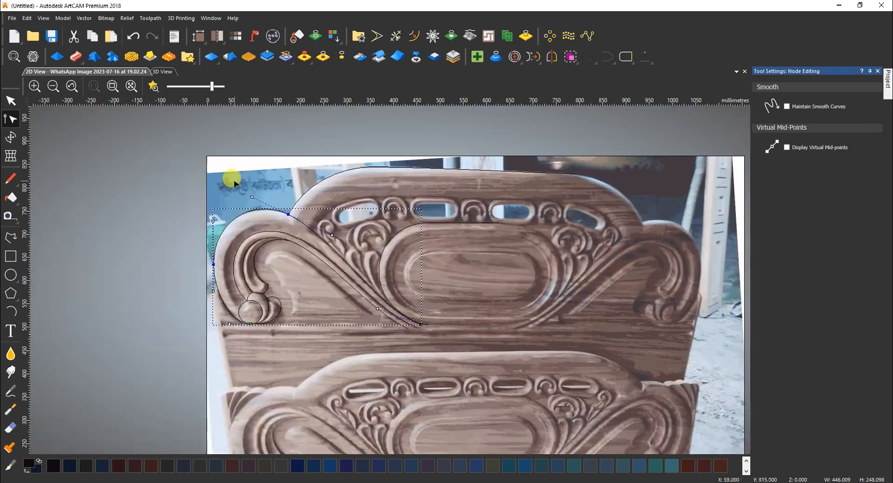
{"action": "scroll", "coordinate": [338, 203], "scroll_direction": "up", "scroll_amount": 1}
Offset the headboard's top outline down to the inner band using Offset Vectors (F9)
{"action": "key", "text": "n"}
{"action": "left_click", "coordinate": [498, 132]}
{"action": "key", "text": "F9"}
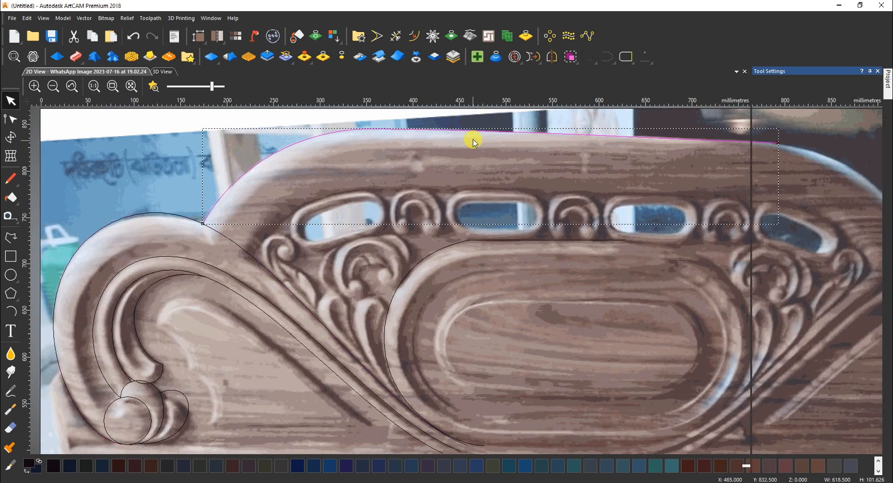
{"action": "left_click_drag", "start_coordinate": [487, 139], "coordinate": [482, 192]}
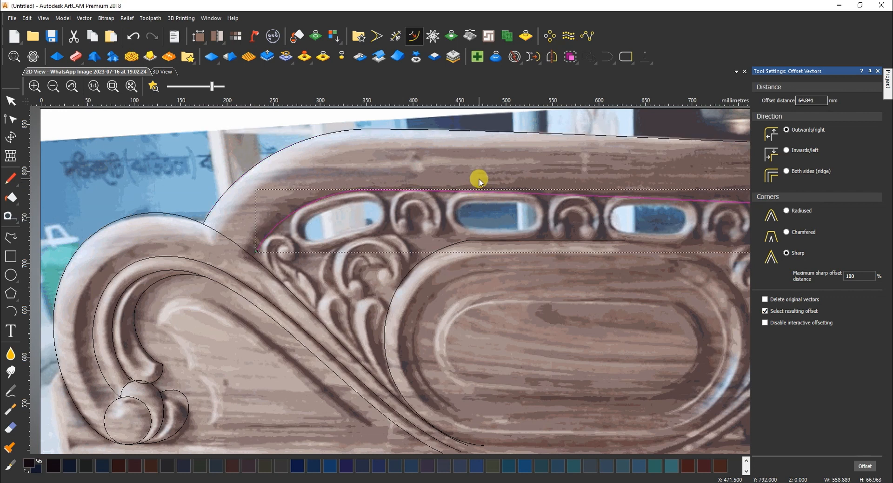
Offset the inner oval outline inward to form a ring
{"action": "left_click", "coordinate": [412, 281]}
{"action": "left_click_drag", "start_coordinate": [418, 265], "coordinate": [447, 298]}
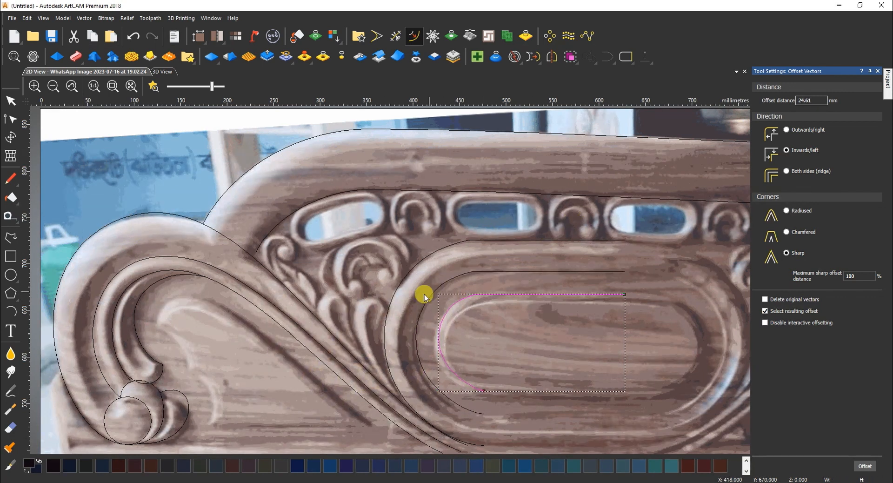
{"action": "scroll", "coordinate": [355, 286], "scroll_direction": "up", "scroll_amount": 3}
Draw a circle over the carved bead and copy it onto the second bead
{"action": "left_click", "coordinate": [11, 275]}
{"action": "left_click", "coordinate": [356, 293]}
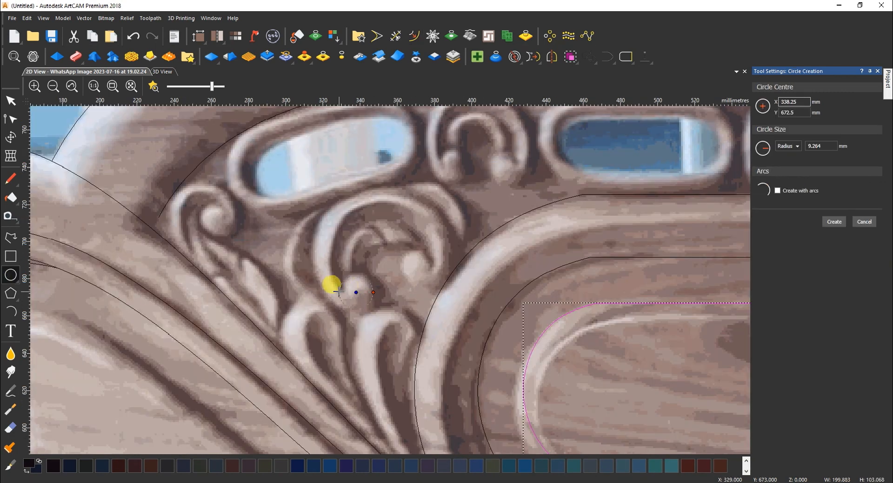
{"action": "left_click", "coordinate": [334, 291]}
{"action": "left_click_drag", "start_coordinate": [441, 252], "coordinate": [440, 252], "text": "ctrl"}
Draw a polyline around the scroll from the right circle, under the left circle and over its top
{"action": "left_click", "coordinate": [11, 237]}
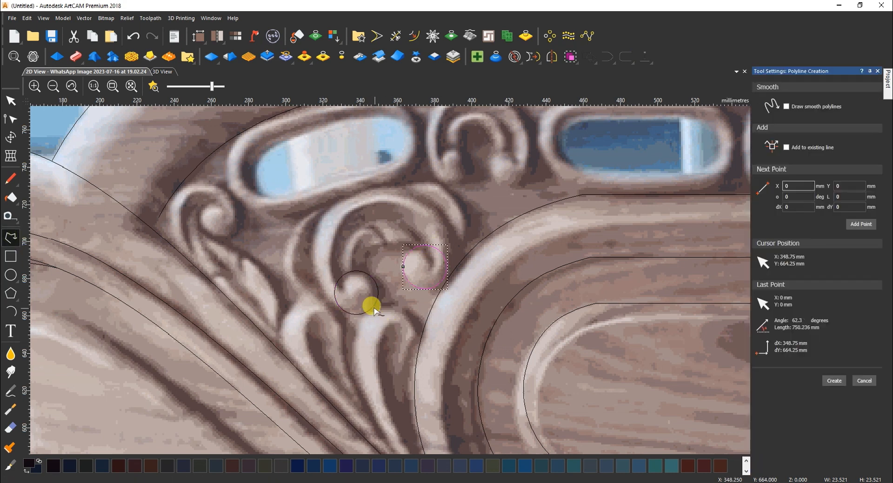
{"action": "left_click", "coordinate": [379, 292]}
{"action": "left_click", "coordinate": [349, 312]}
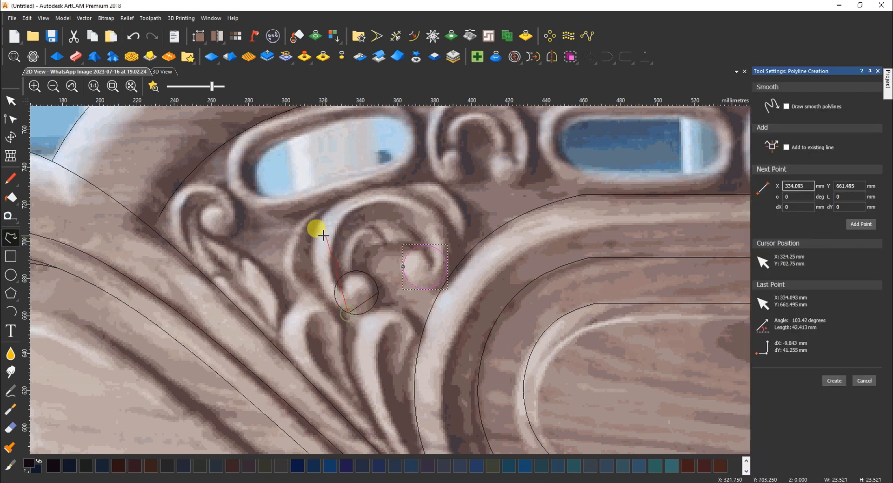
{"action": "left_click", "coordinate": [314, 236]}
{"action": "left_click", "coordinate": [407, 191]}
{"action": "left_click", "coordinate": [447, 273]}
{"action": "left_click", "coordinate": [423, 288]}
{"action": "key", "text": "Escape"}
Smooth the scroll line's nodes and bend it into the scroll's curved outline
{"action": "key", "text": "n"}
{"action": "key", "text": "s"}
{"action": "key", "text": "s"}
{"action": "left_click_drag", "start_coordinate": [324, 204], "coordinate": [318, 197]}
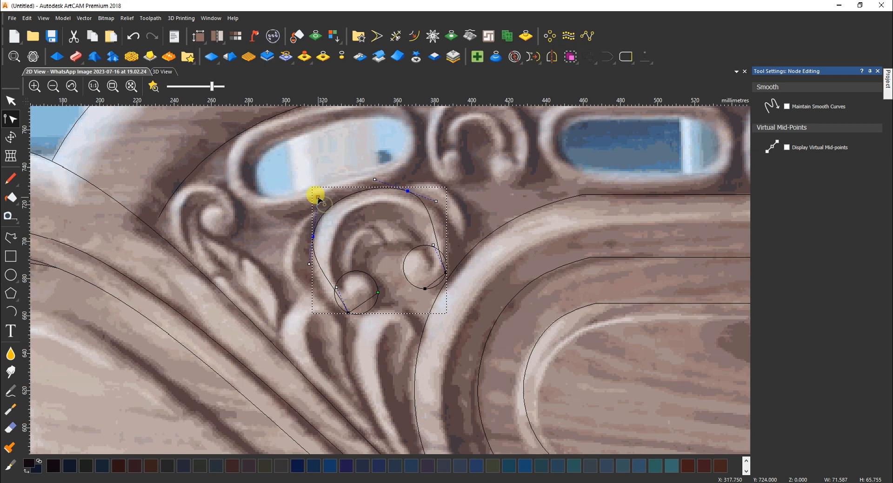
{"action": "left_click_drag", "start_coordinate": [433, 245], "coordinate": [465, 234]}
{"action": "left_click_drag", "start_coordinate": [336, 287], "coordinate": [314, 300]}
{"action": "left_click_drag", "start_coordinate": [317, 198], "coordinate": [326, 189]}
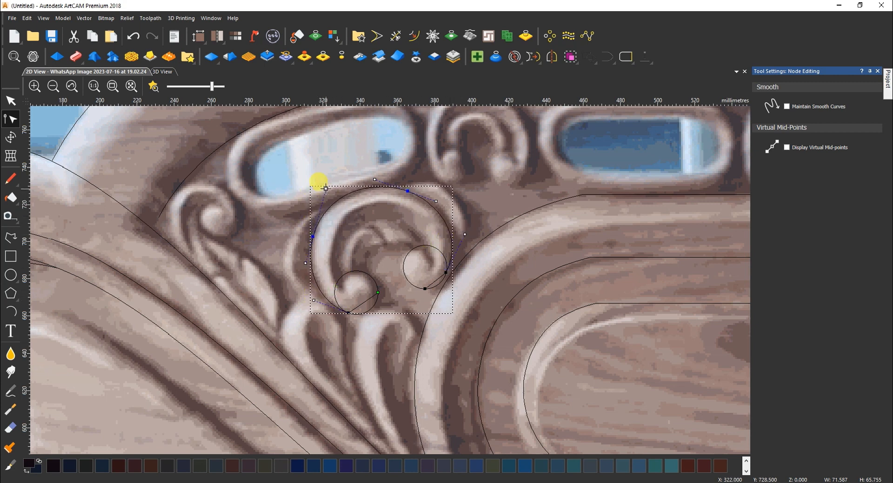
{"action": "key", "text": "s"}
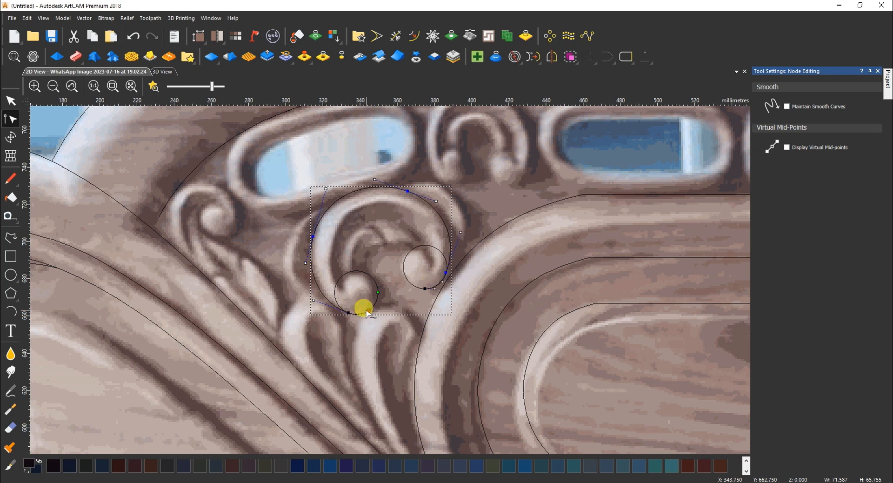
{"action": "left_click_drag", "start_coordinate": [348, 312], "coordinate": [364, 322]}
{"action": "key", "text": "Escape"}
Add a curve from the scroll's top to the right circle, bowed outward
{"action": "left_click", "coordinate": [10, 242]}
{"action": "left_click", "coordinate": [401, 189]}
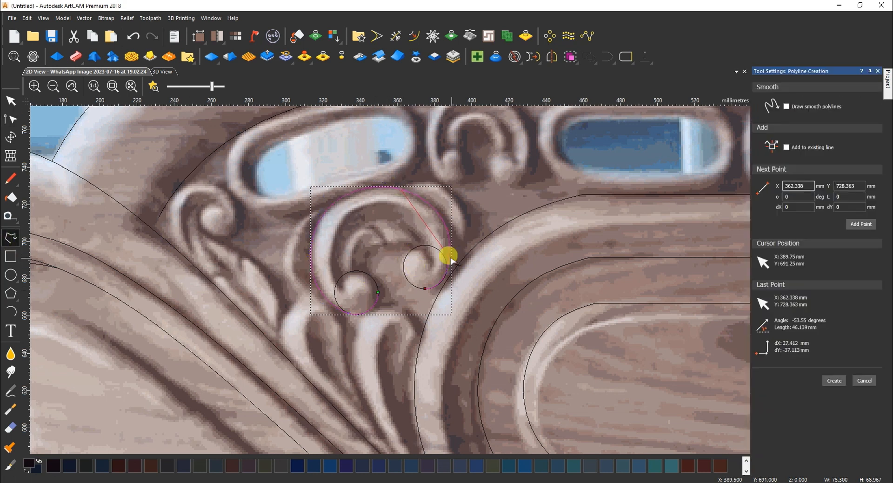
{"action": "left_click", "coordinate": [450, 258]}
{"action": "key", "text": "Escape"}
{"action": "key", "text": "n"}
{"action": "key", "text": "b"}
{"action": "left_click_drag", "start_coordinate": [433, 232], "coordinate": [455, 155]}
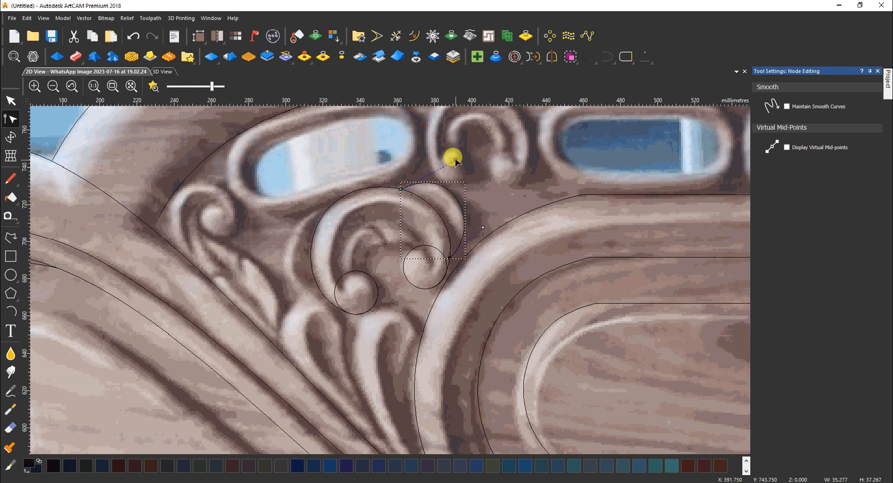
Add a curve along the scroll's left side, bulging out to the left
{"action": "key", "text": "d"}
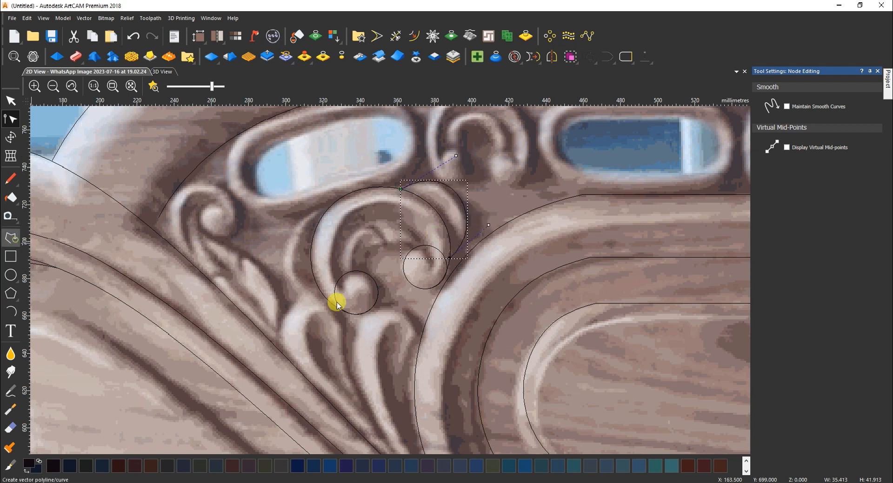
{"action": "left_click", "coordinate": [331, 302]}
{"action": "left_click", "coordinate": [327, 210]}
{"action": "key", "text": "Escape"}
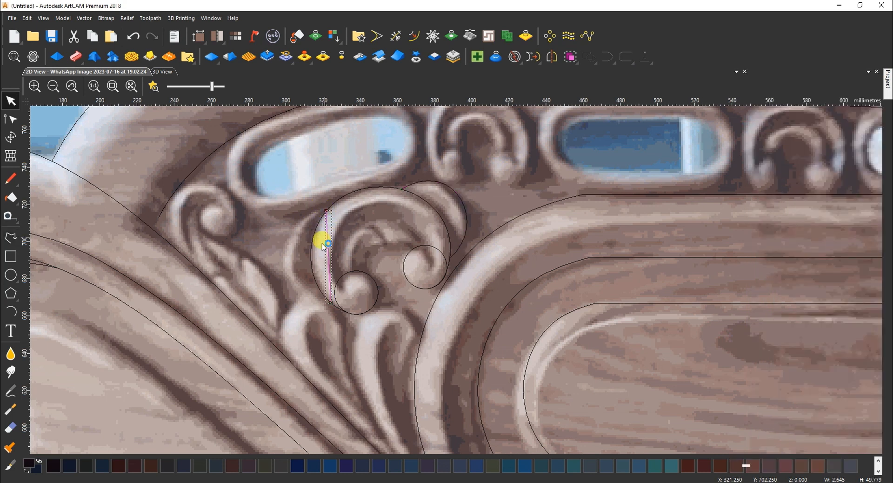
{"action": "key", "text": "n"}
{"action": "key", "text": "b"}
{"action": "left_click_drag", "start_coordinate": [330, 272], "coordinate": [261, 213]}
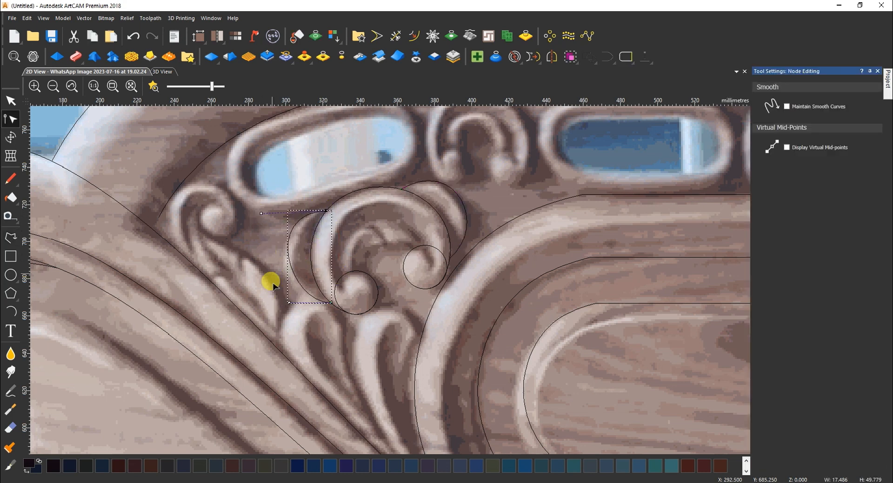
{"action": "left_click_drag", "start_coordinate": [289, 303], "coordinate": [269, 317]}
{"action": "left_click", "coordinate": [375, 253]}
Draw a line connecting the left circle to the right circle
{"action": "left_click", "coordinate": [10, 237]}
{"action": "left_click", "coordinate": [350, 272]}
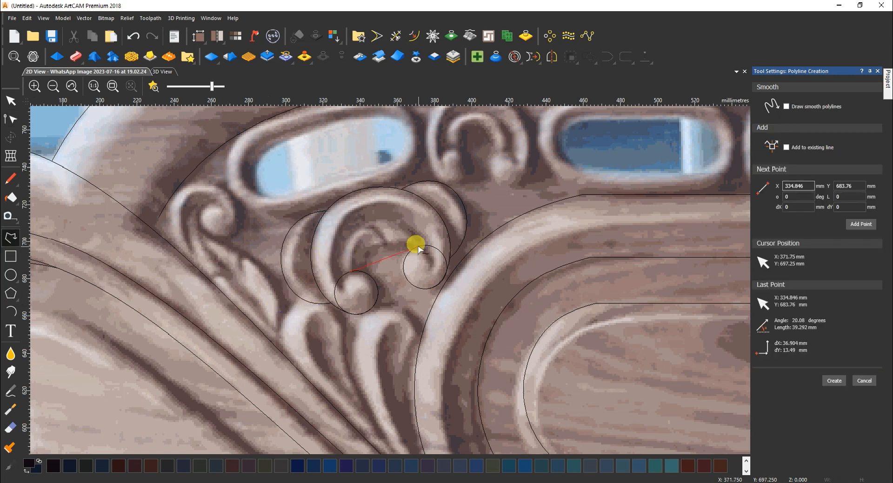
{"action": "left_click", "coordinate": [420, 246]}
{"action": "key", "text": "n"}
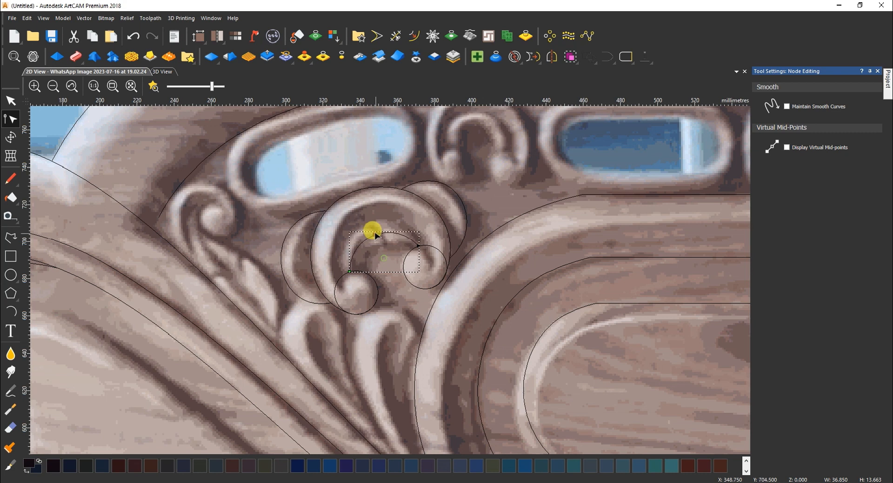
{"action": "scroll", "coordinate": [379, 264], "scroll_direction": "down", "scroll_amount": 5}
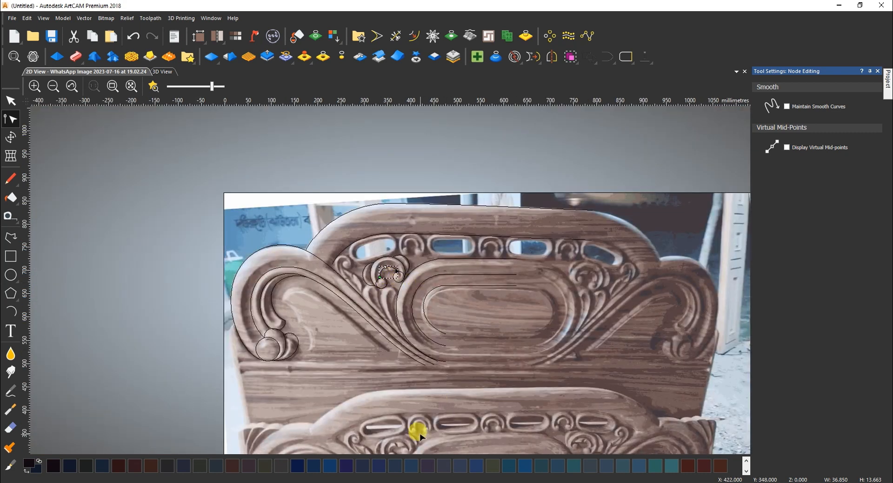
{"action": "scroll", "coordinate": [390, 365], "scroll_direction": "up", "scroll_amount": 3}
{"action": "scroll", "coordinate": [419, 261], "scroll_direction": "down", "scroll_amount": 2}
{"action": "scroll", "coordinate": [399, 205], "scroll_direction": "up", "scroll_amount": 5}
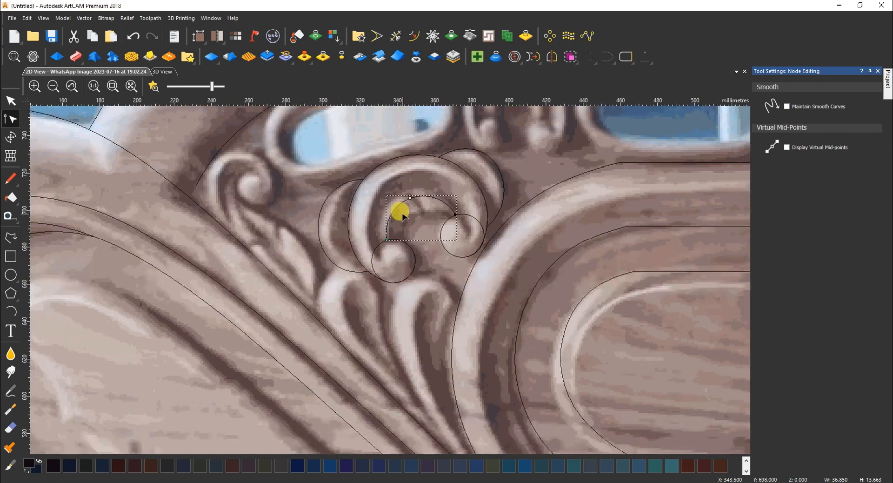
Add a short upward arc inside the scroll for its inner curl
{"action": "left_click", "coordinate": [11, 237]}
{"action": "left_click", "coordinate": [400, 241]}
{"action": "left_click", "coordinate": [448, 219]}
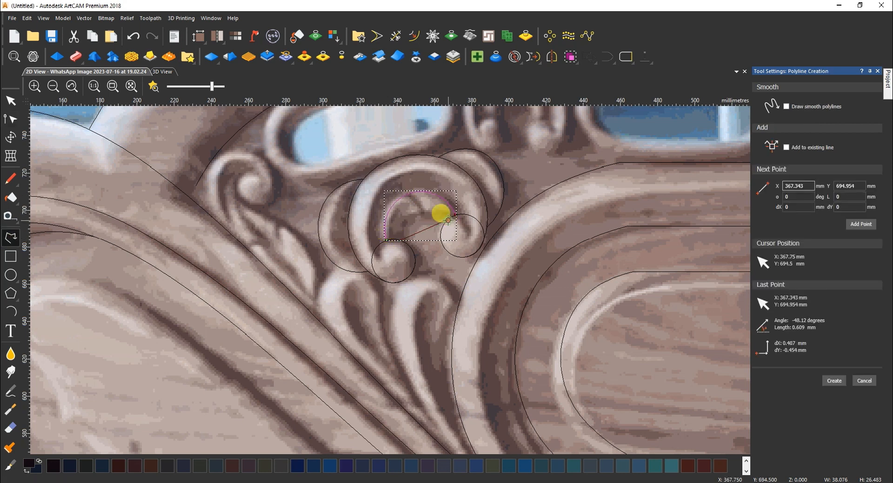
{"action": "key", "text": "Escape"}
{"action": "key", "text": "n"}
{"action": "key", "text": "b"}
{"action": "left_click_drag", "start_coordinate": [424, 228], "coordinate": [417, 216]}
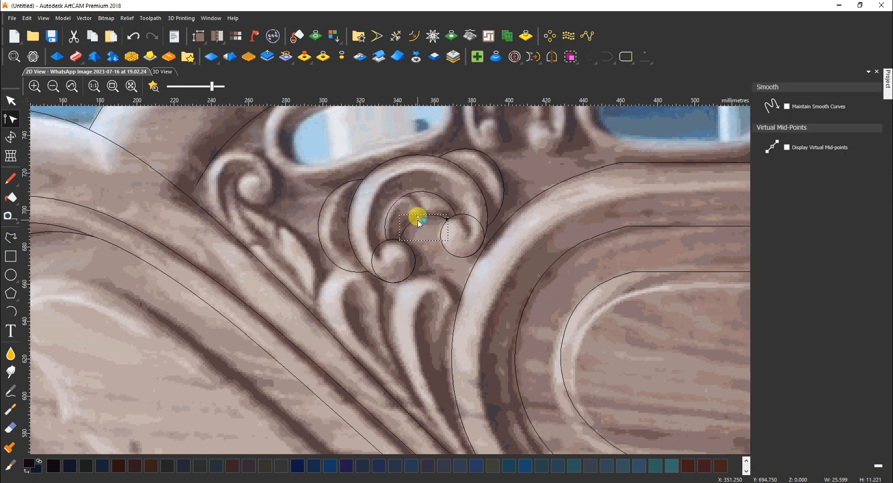
{"action": "key", "text": "Escape"}
Draw a leaf outline under the scroll and curve its edges to match the photo
{"action": "left_click", "coordinate": [17, 242]}
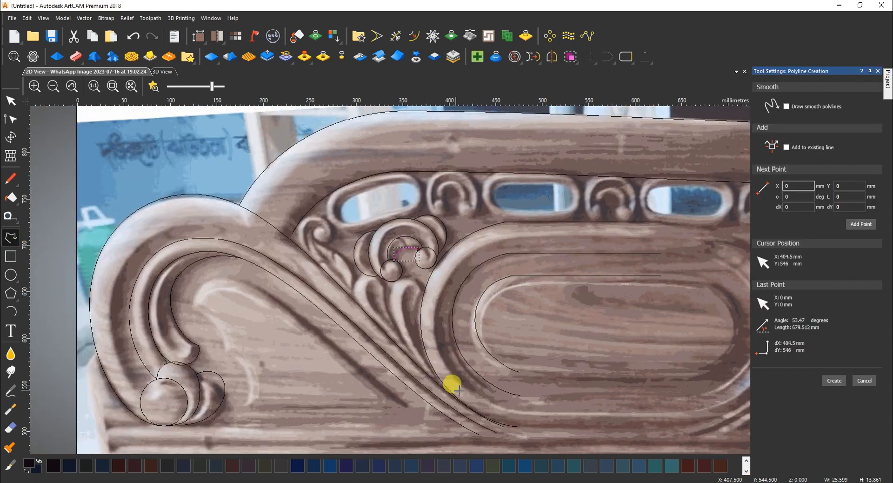
{"action": "left_click", "coordinate": [391, 312]}
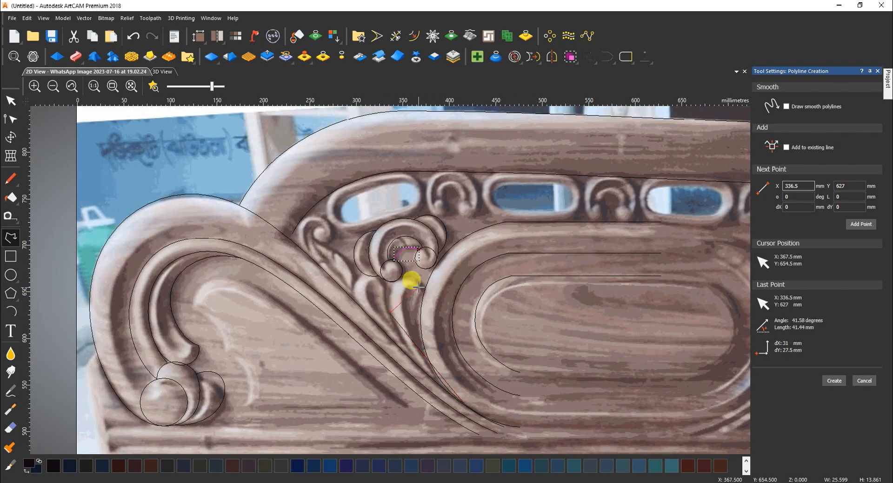
{"action": "left_click", "coordinate": [420, 290]}
{"action": "left_click", "coordinate": [462, 402]}
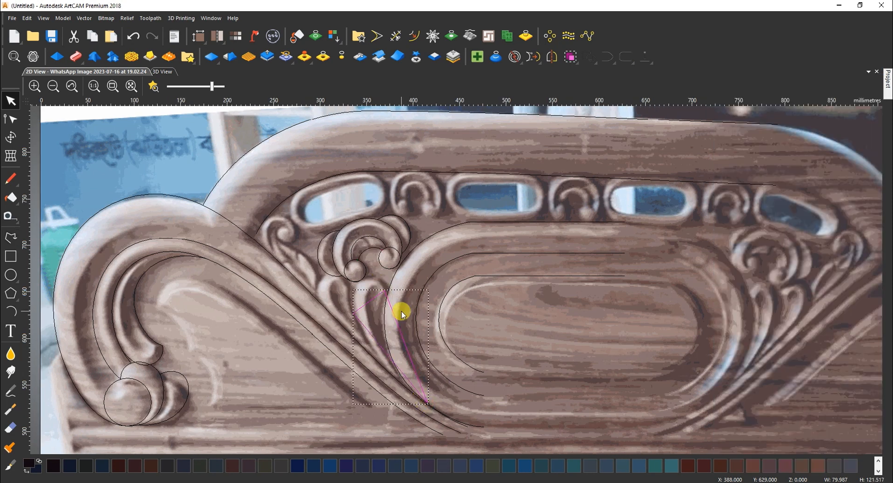
{"action": "key", "text": "n"}
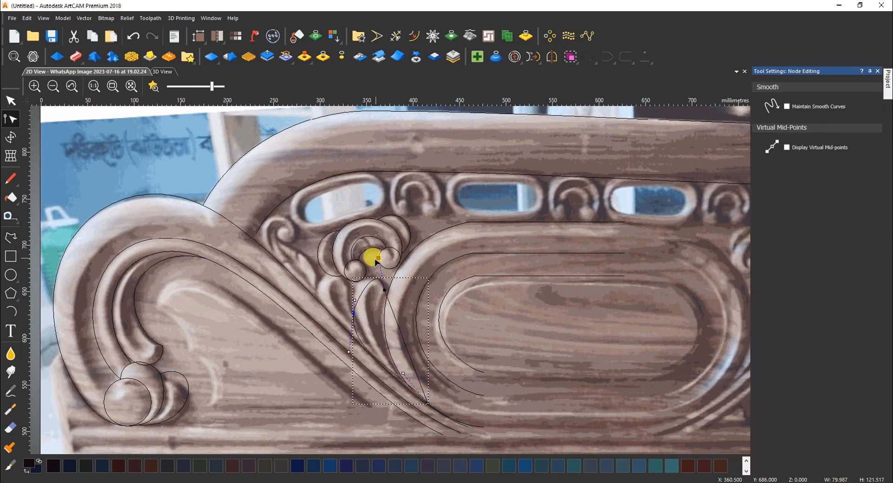
{"action": "scroll", "coordinate": [358, 294], "scroll_direction": "up", "scroll_amount": 2}
{"action": "left_click_drag", "start_coordinate": [356, 295], "coordinate": [328, 261]}
{"action": "left_click_drag", "start_coordinate": [404, 212], "coordinate": [396, 221]}
{"action": "scroll", "coordinate": [417, 375], "scroll_direction": "down", "scroll_amount": 3}
{"action": "scroll", "coordinate": [423, 345], "scroll_direction": "up", "scroll_amount": 3}
{"action": "left_click_drag", "start_coordinate": [423, 346], "coordinate": [401, 361]}
{"action": "left_click_drag", "start_coordinate": [440, 327], "coordinate": [381, 338]}
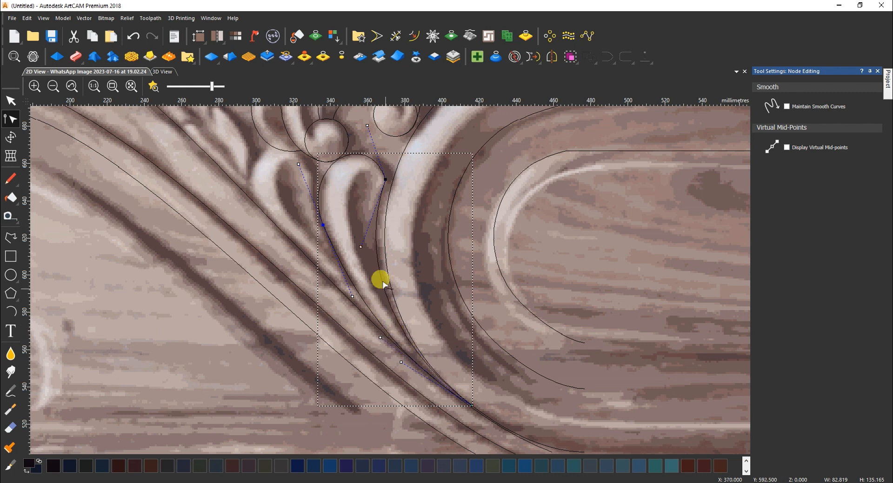
{"action": "mouse_move", "coordinate": [352, 296]}
{"action": "left_mouse_down"}
{"action": "mouse_move", "coordinate": [344, 294]}
{"action": "mouse_move", "coordinate": [346, 305]}
{"action": "left_mouse_up"}
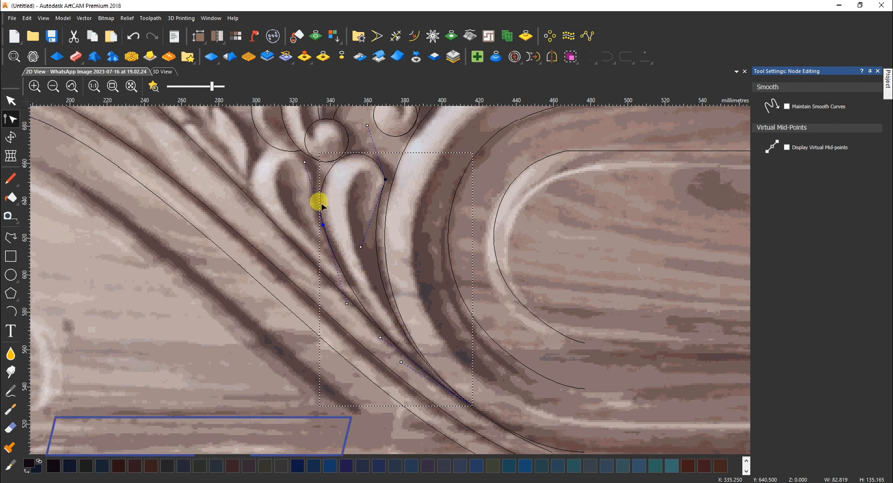
Add a line from the leaf top to its tip and smooth it to follow the leaf edge
{"action": "left_click", "coordinate": [11, 237]}
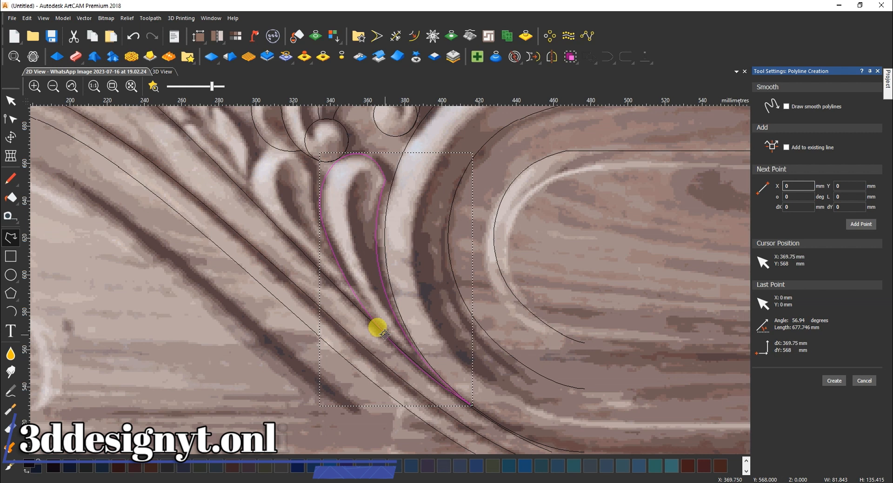
{"action": "left_click", "coordinate": [301, 154]}
{"action": "left_click", "coordinate": [350, 285]}
{"action": "key", "text": "Escape"}
{"action": "key", "text": "n"}
{"action": "left_click_drag", "start_coordinate": [253, 172], "coordinate": [250, 171]}
{"action": "key", "text": "s"}
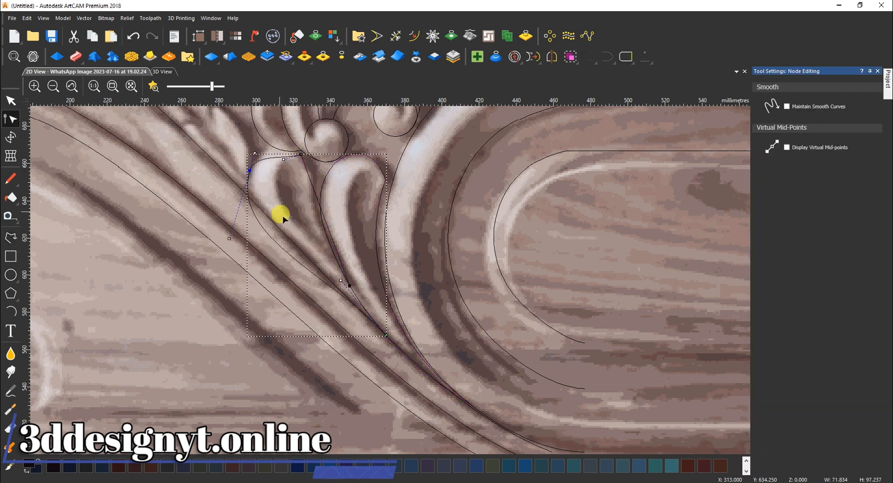
{"action": "left_click_drag", "start_coordinate": [229, 239], "coordinate": [234, 206]}
{"action": "left_click_drag", "start_coordinate": [250, 171], "coordinate": [256, 164]}
{"action": "left_click_drag", "start_coordinate": [240, 199], "coordinate": [231, 208]}
{"action": "left_click_drag", "start_coordinate": [283, 161], "coordinate": [274, 137]}
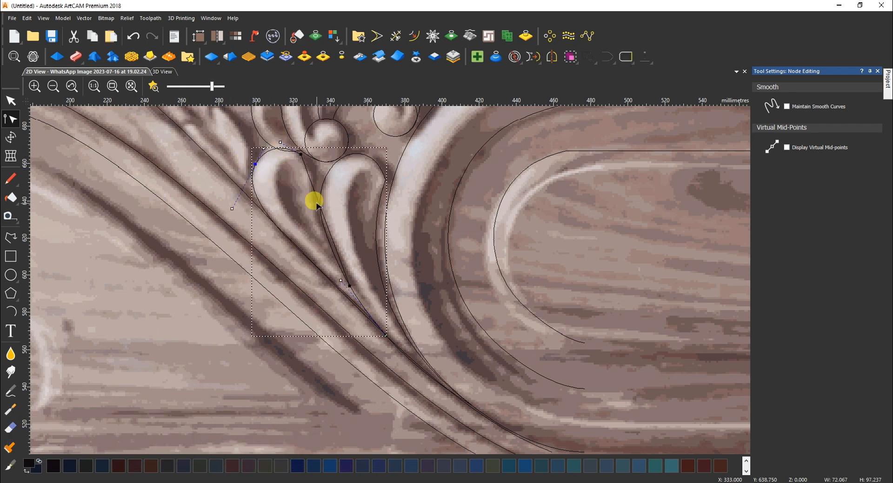
{"action": "left_click_drag", "start_coordinate": [333, 243], "coordinate": [320, 247]}
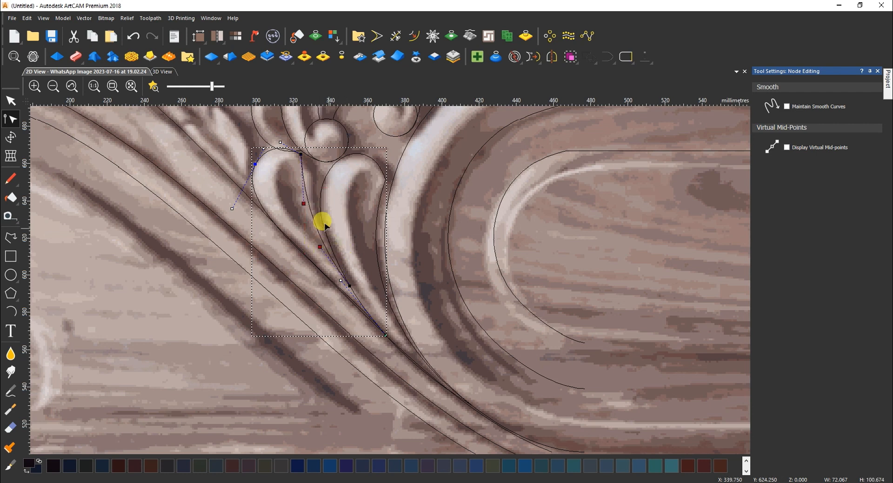
{"action": "left_click", "coordinate": [283, 182]}
{"action": "scroll", "coordinate": [293, 188], "scroll_direction": "down", "scroll_amount": 1}
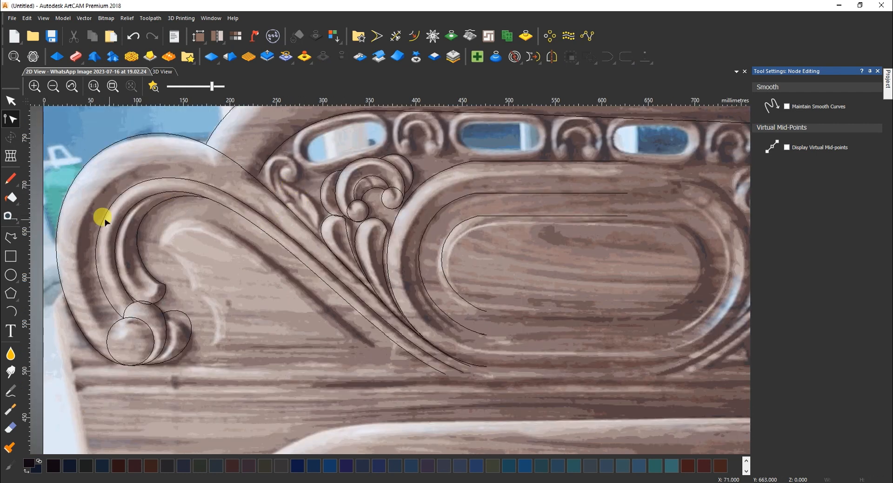
Draw a small circle over the bud and a polyline outlining the scroll around it
{"action": "left_click", "coordinate": [10, 274]}
{"action": "scroll", "coordinate": [276, 166], "scroll_direction": "up", "scroll_amount": 1}
{"action": "left_click_drag", "start_coordinate": [296, 174], "coordinate": [282, 175]}
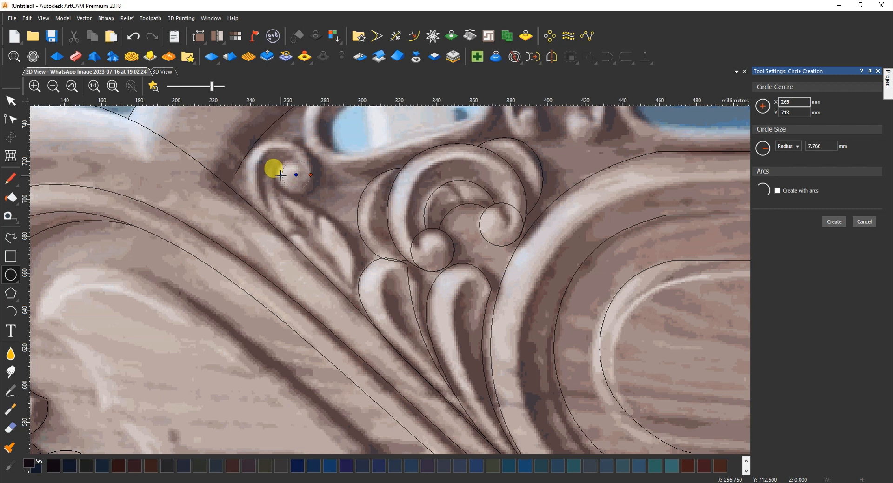
{"action": "left_click", "coordinate": [10, 237]}
{"action": "left_click", "coordinate": [314, 175]}
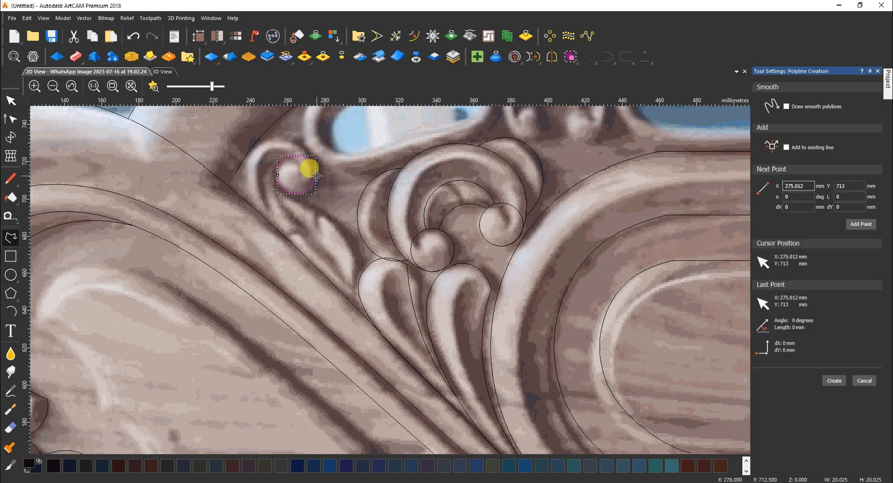
{"action": "left_click", "coordinate": [279, 140]}
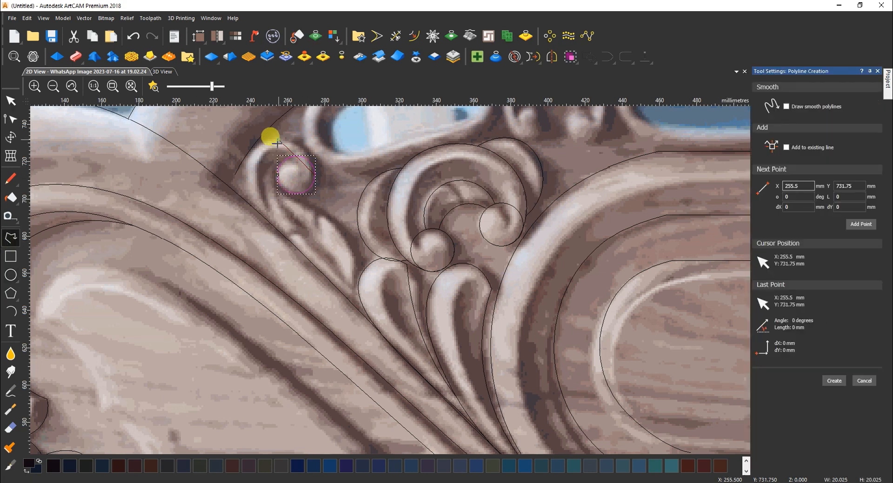
{"action": "left_click", "coordinate": [275, 226]}
{"action": "key", "text": "Escape"}
Add a node and smooth the scroll outline into an arc around the bud
{"action": "left_click", "coordinate": [278, 172]}
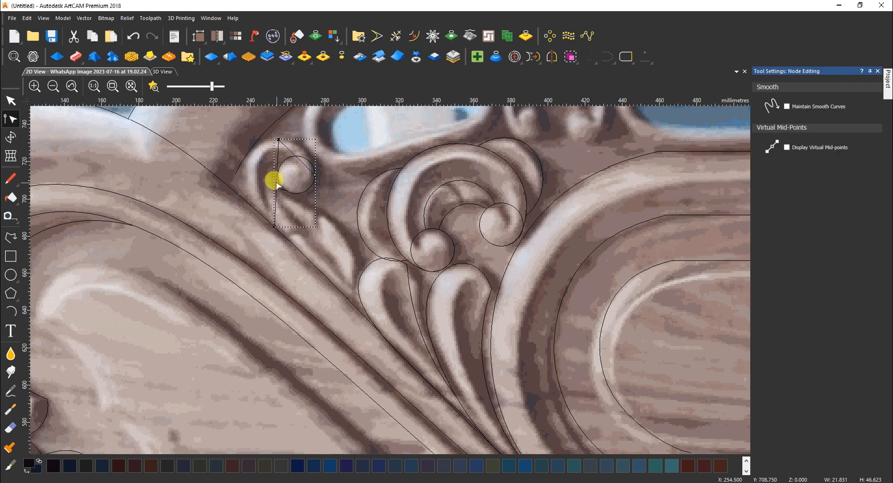
{"action": "key", "text": "i"}
{"action": "left_click_drag", "start_coordinate": [277, 183], "coordinate": [244, 170]}
{"action": "key", "text": "s"}
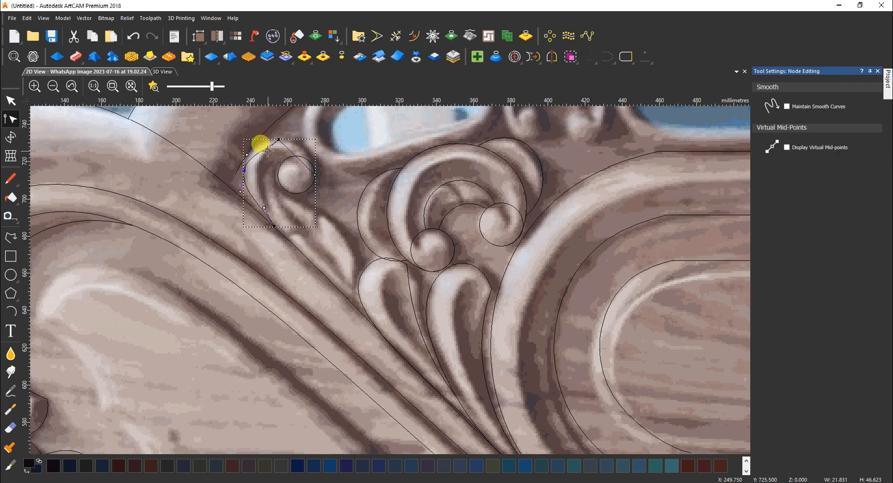
{"action": "left_click_drag", "start_coordinate": [279, 138], "coordinate": [303, 163]}
{"action": "left_click_drag", "start_coordinate": [247, 156], "coordinate": [243, 151]}
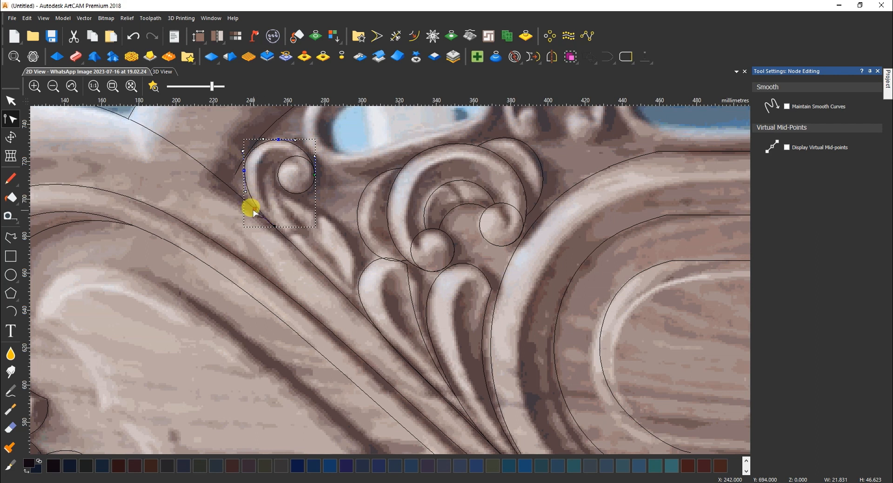
{"action": "left_click", "coordinate": [274, 226]}
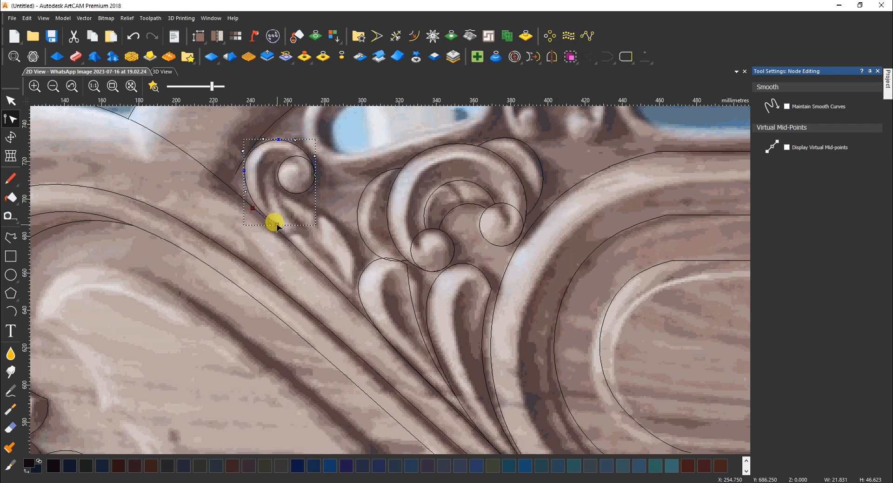
{"action": "scroll", "coordinate": [273, 221], "scroll_direction": "up", "scroll_amount": 1}
{"action": "scroll", "coordinate": [237, 197], "scroll_direction": "up", "scroll_amount": 2}
{"action": "left_click_drag", "start_coordinate": [324, 254], "coordinate": [315, 258]}
Draw the scroll's inner stroke and bend it into a matching curve
{"action": "left_click", "coordinate": [11, 238]}
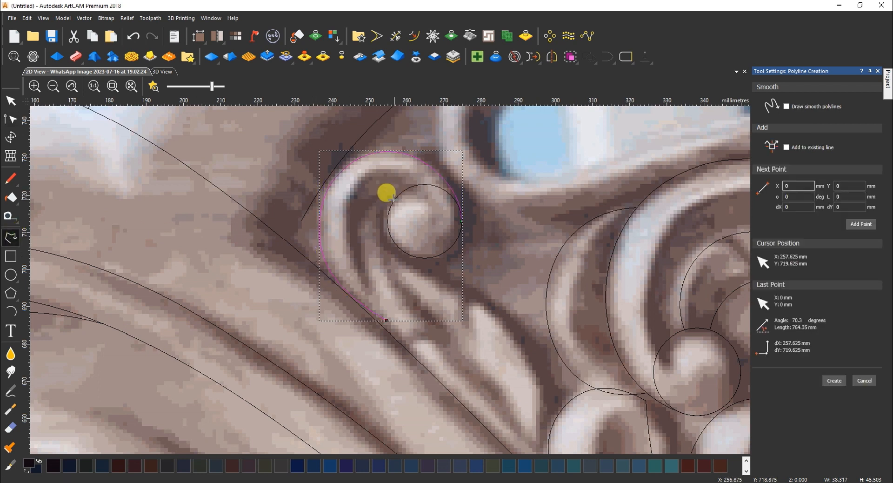
{"action": "left_click", "coordinate": [392, 205]}
{"action": "left_click", "coordinate": [388, 320]}
{"action": "key", "text": "Escape"}
{"action": "key", "text": "n"}
{"action": "key", "text": "b"}
{"action": "left_click_drag", "start_coordinate": [389, 280], "coordinate": [407, 301]}
{"action": "left_click_drag", "start_coordinate": [391, 241], "coordinate": [372, 212]}
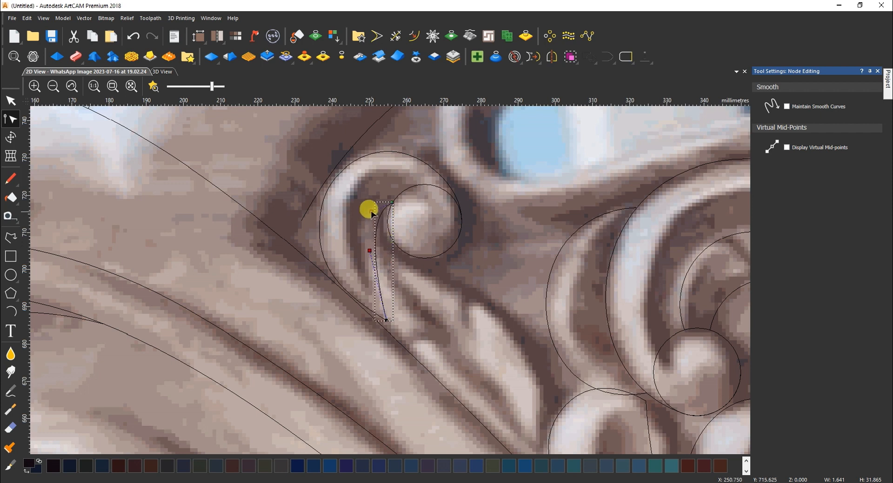
{"action": "left_click_drag", "start_coordinate": [370, 251], "coordinate": [362, 260]}
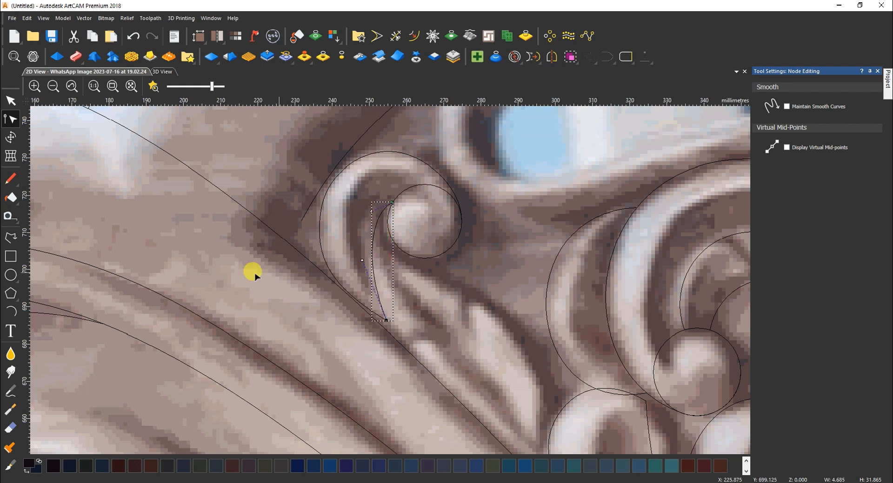
{"action": "left_click", "coordinate": [10, 237]}
Draw the leaf's right edge from top to bottom tip, bowed out to follow the photo
{"action": "left_click", "coordinate": [374, 236]}
{"action": "scroll", "coordinate": [501, 343], "scroll_direction": "down", "scroll_amount": 2}
{"action": "left_click", "coordinate": [473, 380]}
{"action": "key", "text": "Escape"}
{"action": "key", "text": "n"}
{"action": "left_click_drag", "start_coordinate": [443, 339], "coordinate": [475, 267]}
{"action": "key", "text": "i"}
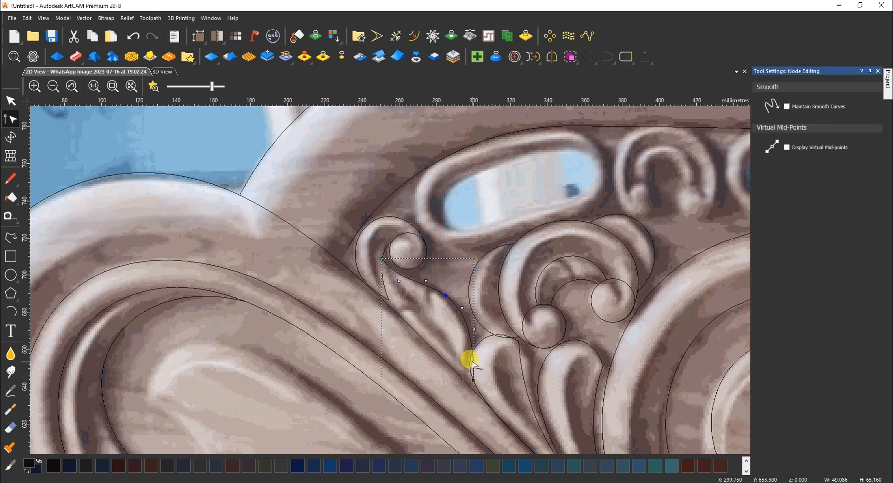
{"action": "left_click_drag", "start_coordinate": [474, 329], "coordinate": [465, 365]}
{"action": "left_click_drag", "start_coordinate": [462, 307], "coordinate": [478, 320]}
Draw the leaf's second edge between its tips, bent left along the leaf
{"action": "left_click", "coordinate": [10, 237]}
{"action": "left_click", "coordinate": [474, 379]}
{"action": "left_click", "coordinate": [382, 260]}
{"action": "key", "text": "Escape"}
{"action": "key", "text": "n"}
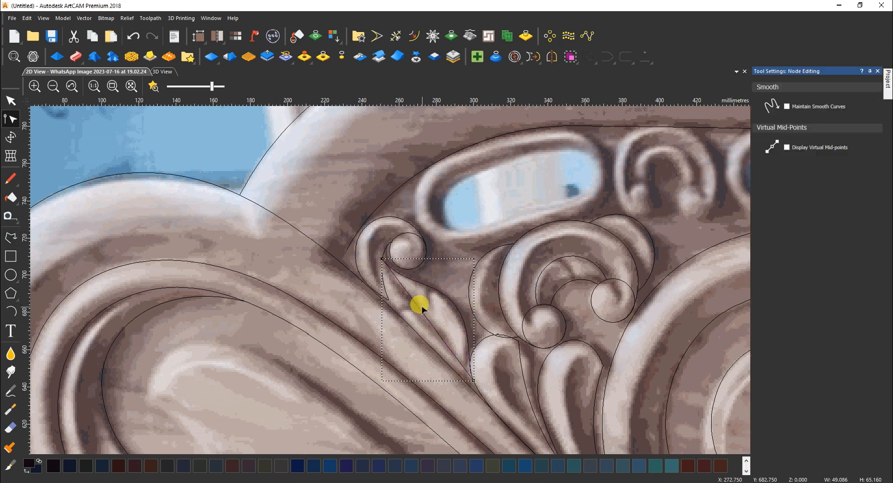
{"action": "left_click_drag", "start_coordinate": [443, 339], "coordinate": [415, 341]}
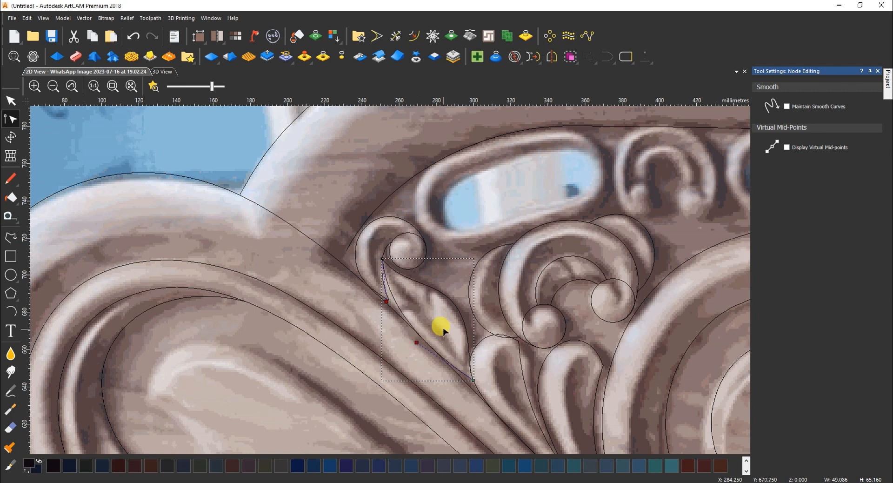
{"action": "key", "text": "n"}
Refine the leaf's left edge curve, bowing it outward
{"action": "left_click", "coordinate": [442, 271]}
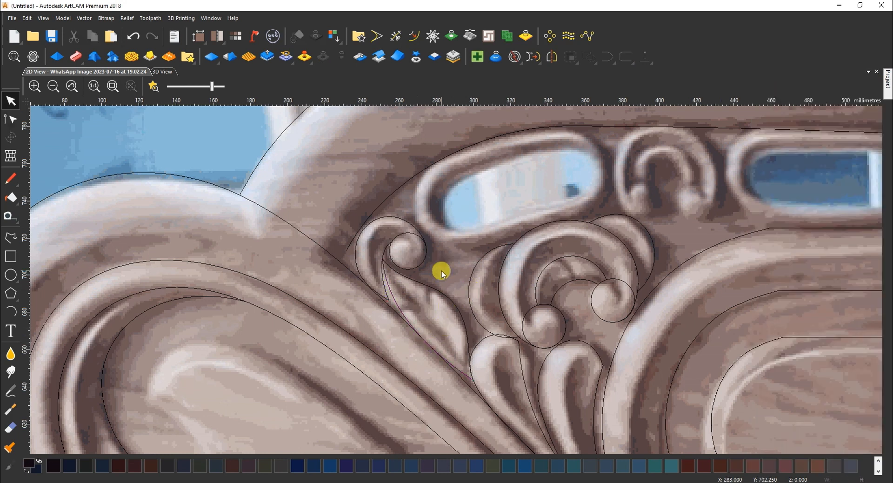
{"action": "left_click", "coordinate": [395, 302]}
{"action": "key", "text": "n"}
{"action": "left_click_drag", "start_coordinate": [387, 300], "coordinate": [378, 314]}
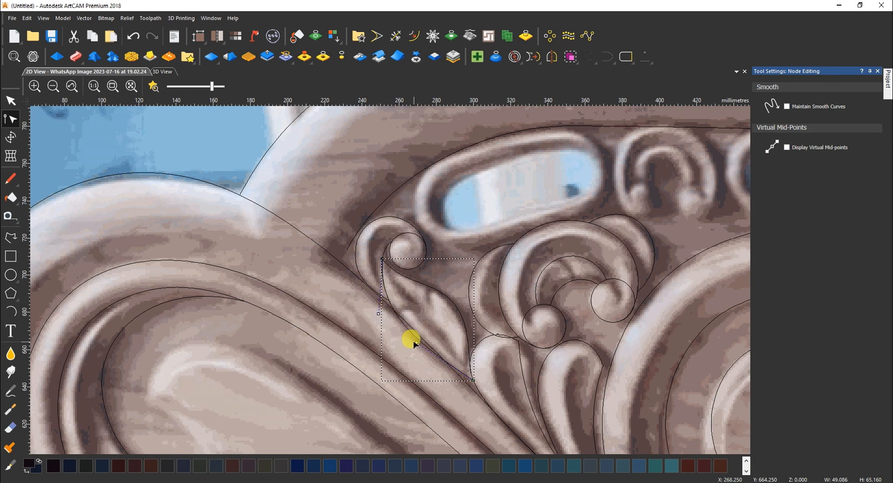
{"action": "left_click_drag", "start_coordinate": [416, 343], "coordinate": [419, 329]}
{"action": "scroll", "coordinate": [459, 302], "scroll_direction": "down", "scroll_amount": 2}
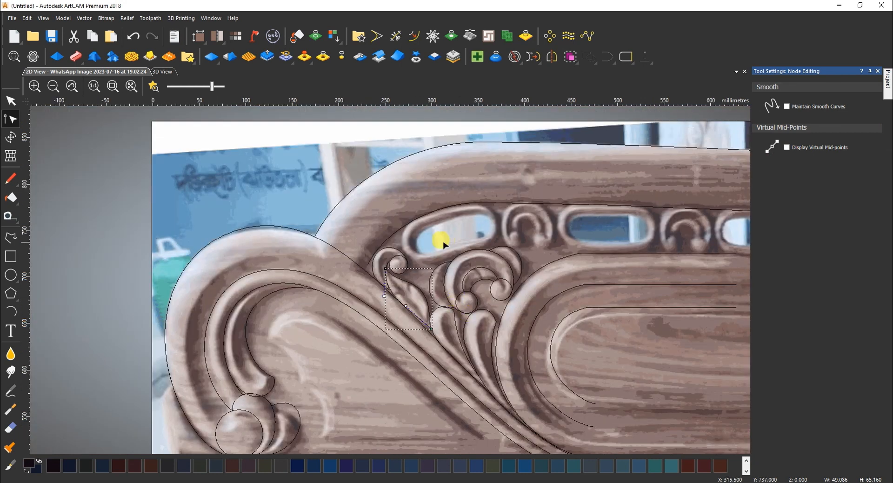
Draw a four-point polyline around the first oval opening and close it into a loop
{"action": "left_click", "coordinate": [11, 238]}
{"action": "left_click", "coordinate": [410, 225]}
{"action": "left_click", "coordinate": [421, 266]}
{"action": "left_click", "coordinate": [487, 242]}
{"action": "left_click", "coordinate": [480, 203]}
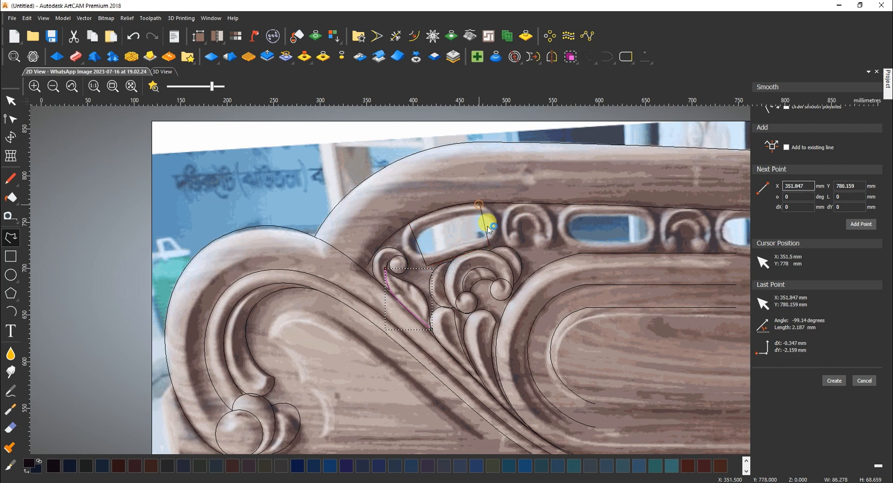
{"action": "left_click", "coordinate": [627, 57]}
{"action": "scroll", "coordinate": [322, 208], "scroll_direction": "up", "scroll_amount": 1}
Convert the outline's sides to arcs, bow them outward, and smooth the lower corners
{"action": "key", "text": "m"}
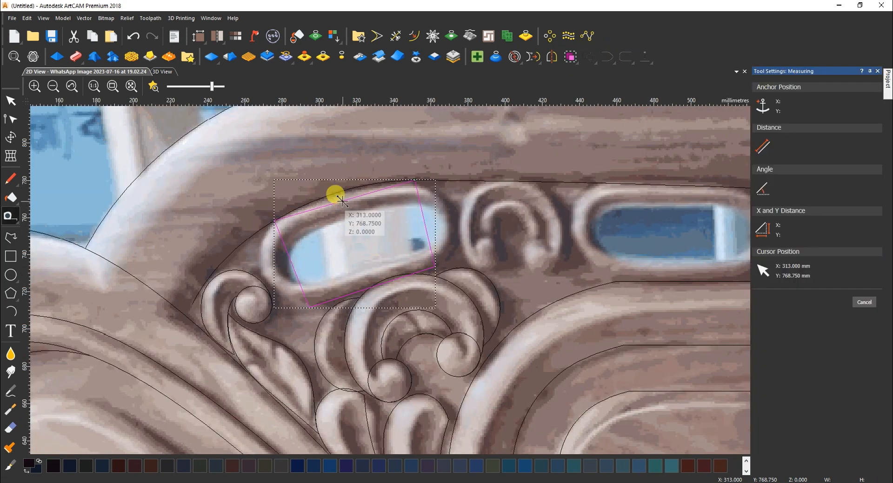
{"action": "key", "text": "n"}
{"action": "left_click_drag", "start_coordinate": [344, 199], "coordinate": [342, 191]}
{"action": "key", "text": "a"}
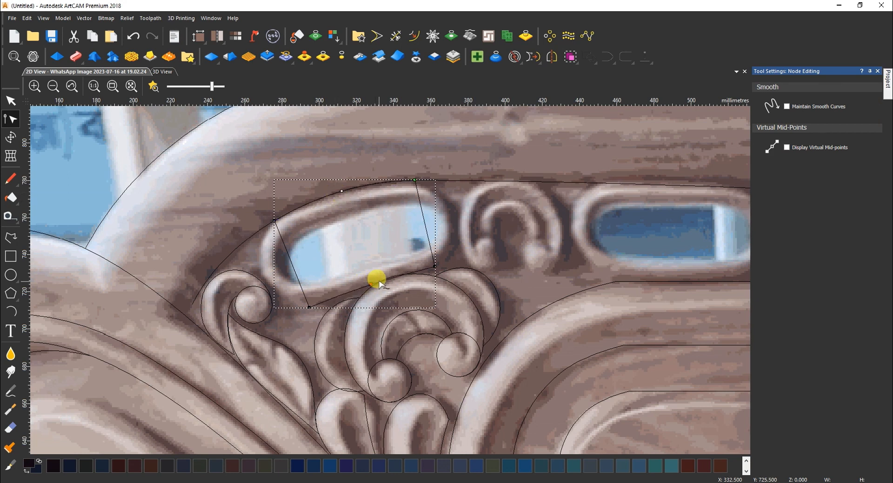
{"action": "key", "text": "a"}
{"action": "left_click_drag", "start_coordinate": [423, 223], "coordinate": [456, 216]}
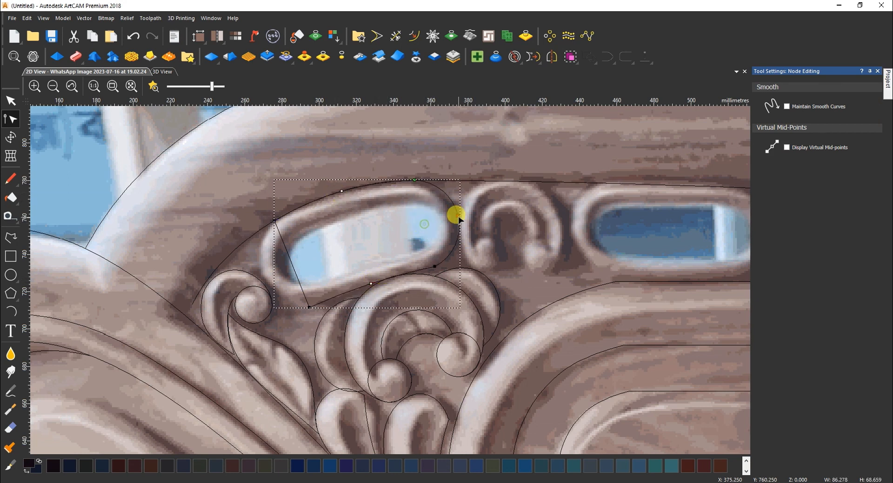
{"action": "left_click_drag", "start_coordinate": [292, 264], "coordinate": [260, 276]}
{"action": "key", "text": "s"}
{"action": "key", "text": "s"}
Fit the outline's bottom edge and top-left span to the opening's oval edge
{"action": "left_click_drag", "start_coordinate": [392, 284], "coordinate": [389, 272]}
{"action": "left_click_drag", "start_coordinate": [353, 297], "coordinate": [342, 297]}
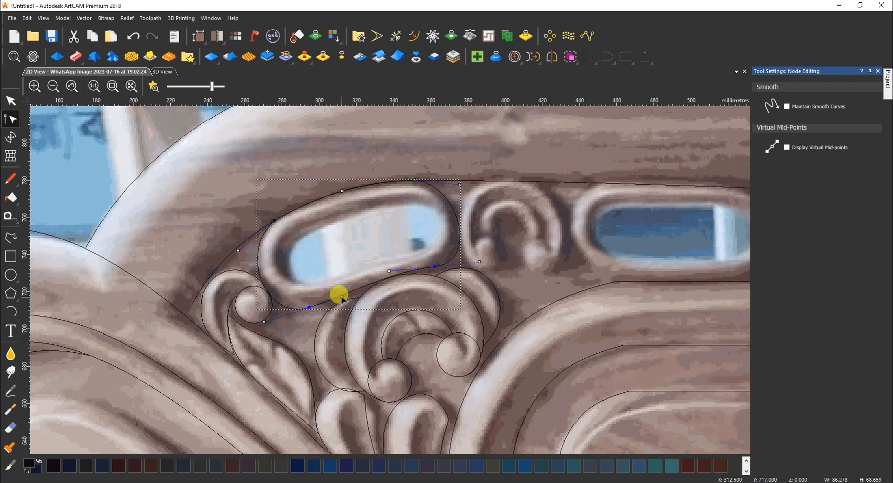
{"action": "left_click_drag", "start_coordinate": [479, 262], "coordinate": [479, 238]}
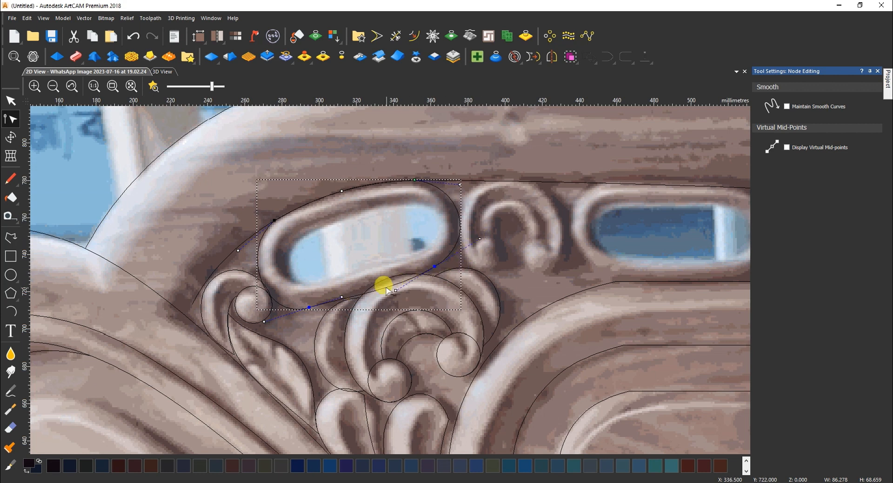
{"action": "scroll", "coordinate": [413, 277], "scroll_direction": "up", "scroll_amount": 2}
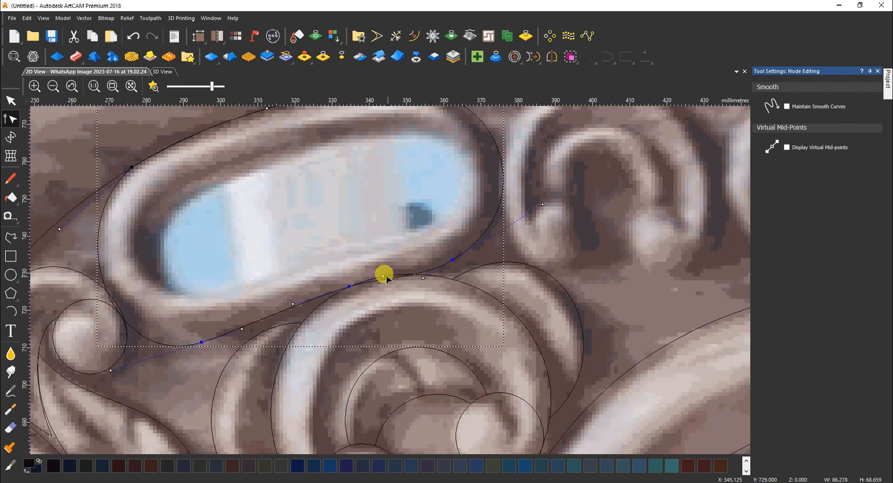
{"action": "left_click_drag", "start_coordinate": [384, 276], "coordinate": [385, 269]}
{"action": "left_click_drag", "start_coordinate": [111, 372], "coordinate": [107, 351]}
{"action": "scroll", "coordinate": [259, 185], "scroll_direction": "down", "scroll_amount": 2}
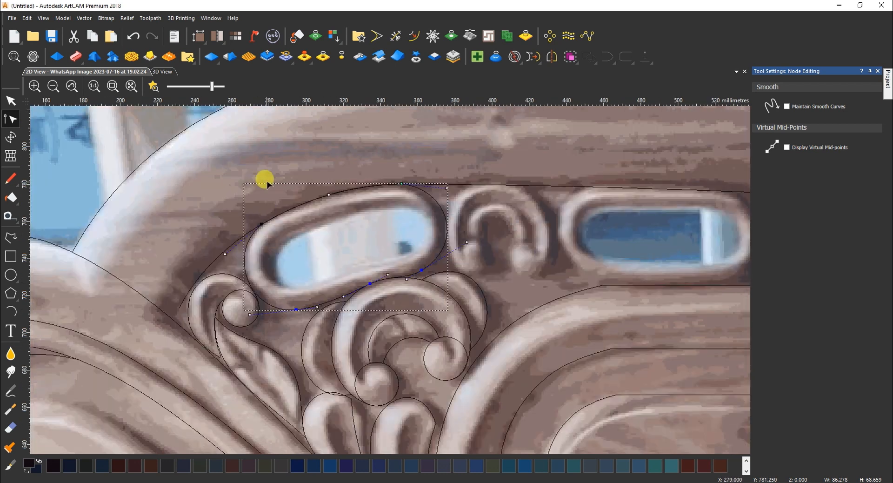
{"action": "left_click_drag", "start_coordinate": [259, 223], "coordinate": [306, 199]}
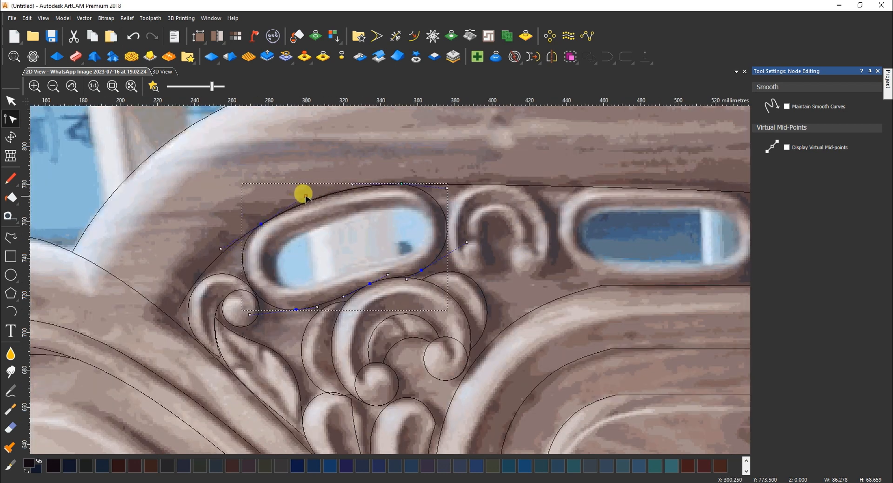
{"action": "key", "text": "n"}
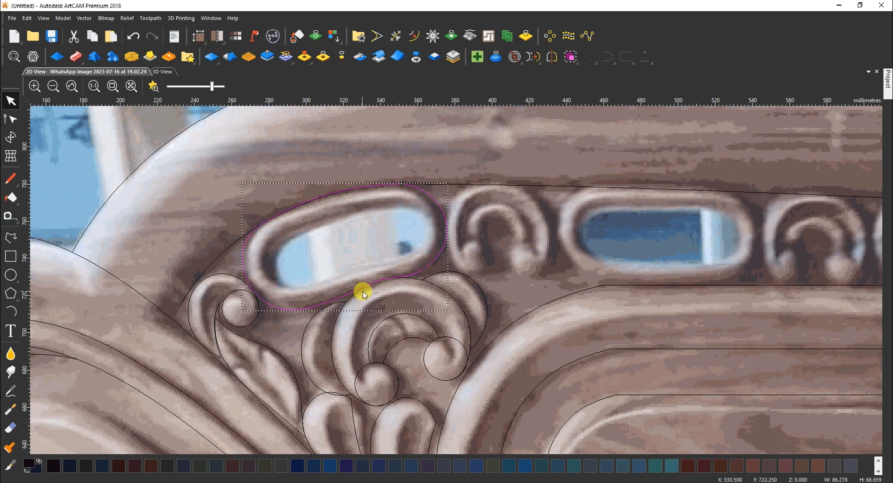
Draw a radius-9 circle for the arch's right knob
{"action": "left_click", "coordinate": [10, 275]}
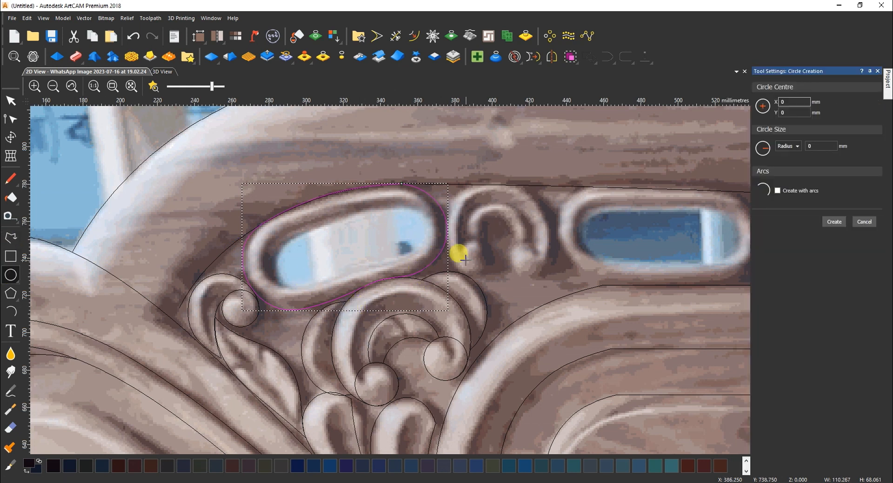
{"action": "left_click_drag", "start_coordinate": [473, 257], "coordinate": [544, 256]}
{"action": "key", "text": "Escape"}
Draw a four-point polyline outlining the arch ornament
{"action": "left_click", "coordinate": [17, 240]}
{"action": "left_click", "coordinate": [527, 274]}
{"action": "left_click", "coordinate": [544, 205]}
{"action": "left_click", "coordinate": [451, 198]}
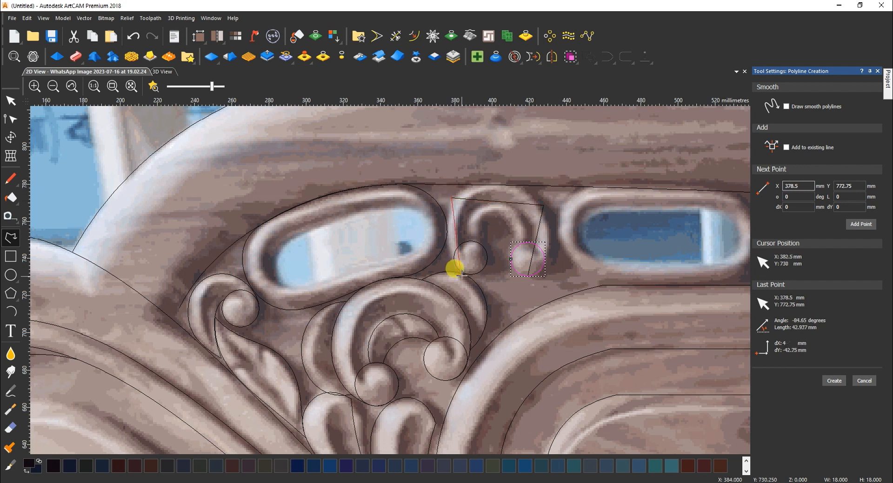
{"action": "left_click", "coordinate": [471, 274]}
{"action": "right_click", "coordinate": [470, 274]}
Smooth the arch outline's spans and reshape its sides to follow the carving
{"action": "key", "text": "n"}
{"action": "key", "text": "s"}
{"action": "key", "text": "s"}
{"action": "left_click_drag", "start_coordinate": [533, 253], "coordinate": [558, 267]}
{"action": "left_click_drag", "start_coordinate": [464, 248], "coordinate": [446, 277]}
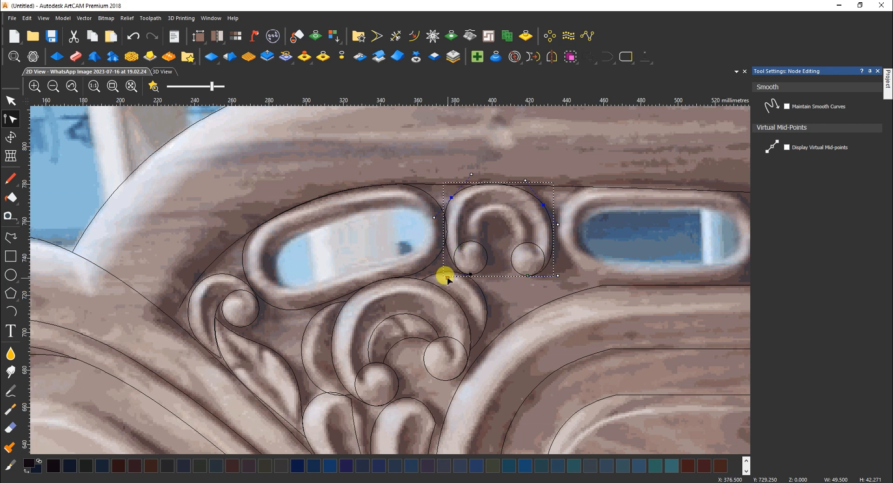
{"action": "left_click_drag", "start_coordinate": [452, 198], "coordinate": [462, 198]}
{"action": "left_click_drag", "start_coordinate": [215, 89], "coordinate": [200, 87]}
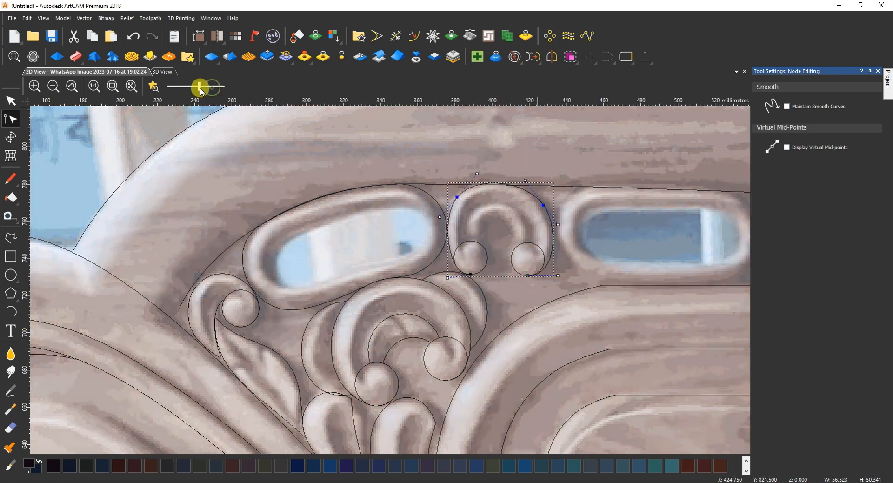
{"action": "left_click_drag", "start_coordinate": [440, 218], "coordinate": [438, 225]}
{"action": "left_click_drag", "start_coordinate": [458, 197], "coordinate": [458, 203]}
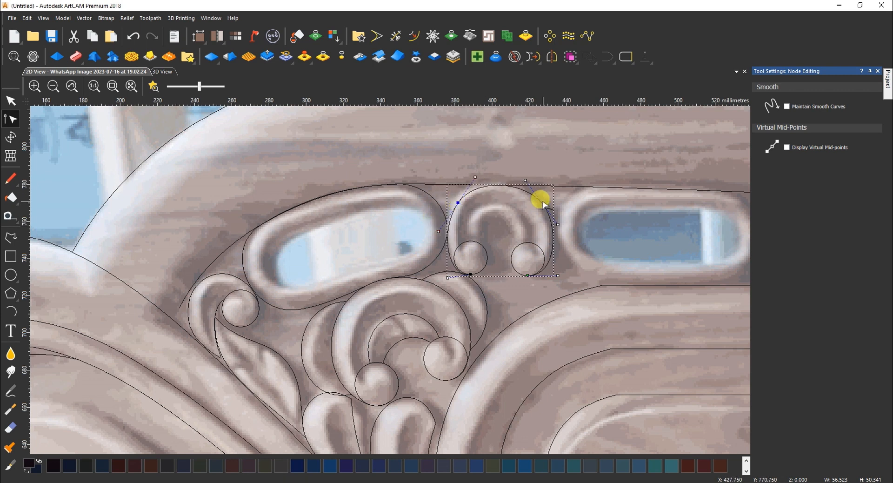
Add a line between the two small circles and turn it into a semicircular arc
{"action": "left_click", "coordinate": [10, 237]}
{"action": "left_click", "coordinate": [470, 241]}
{"action": "left_click", "coordinate": [527, 242]}
{"action": "key", "text": "Escape"}
{"action": "left_click", "coordinate": [510, 243]}
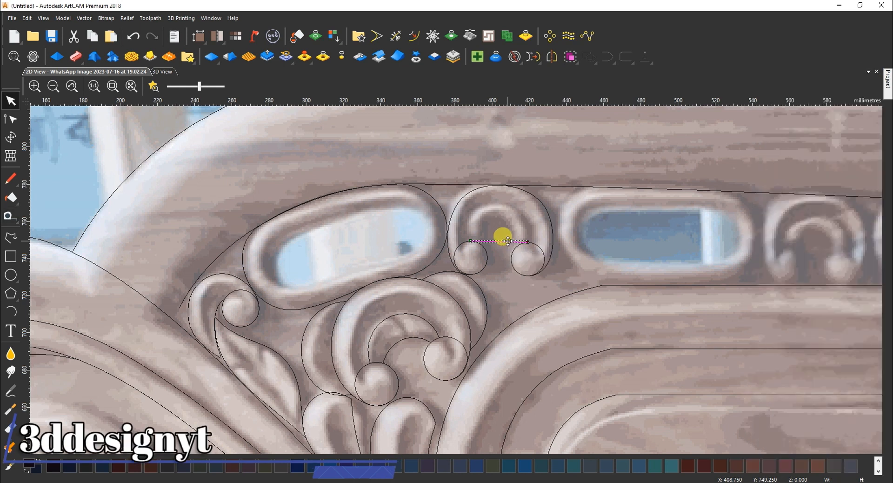
{"action": "key", "text": "a"}
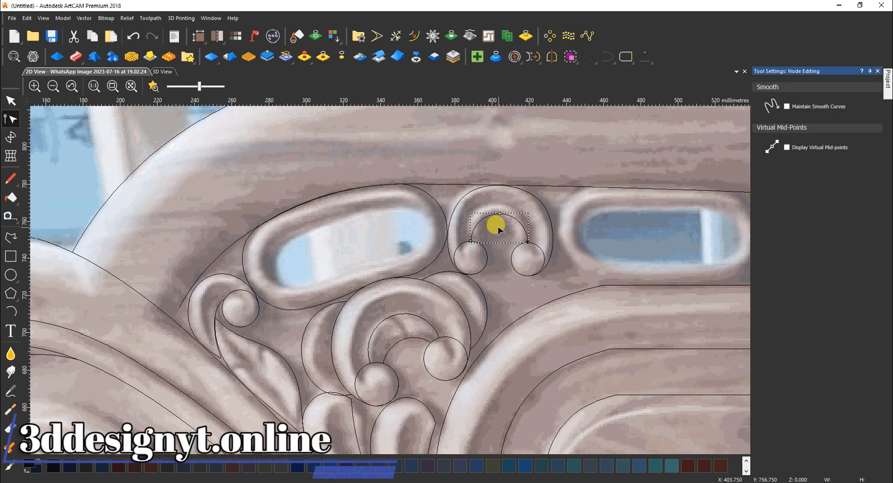
{"action": "left_click", "coordinate": [499, 232]}
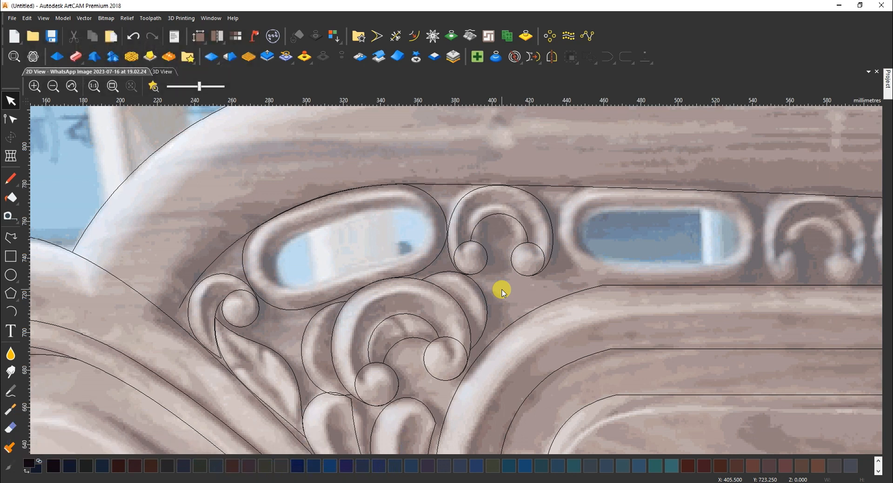
Draw a closed four-point polyline around the second oval opening
{"action": "left_click", "coordinate": [10, 238]}
{"action": "left_click", "coordinate": [589, 187]}
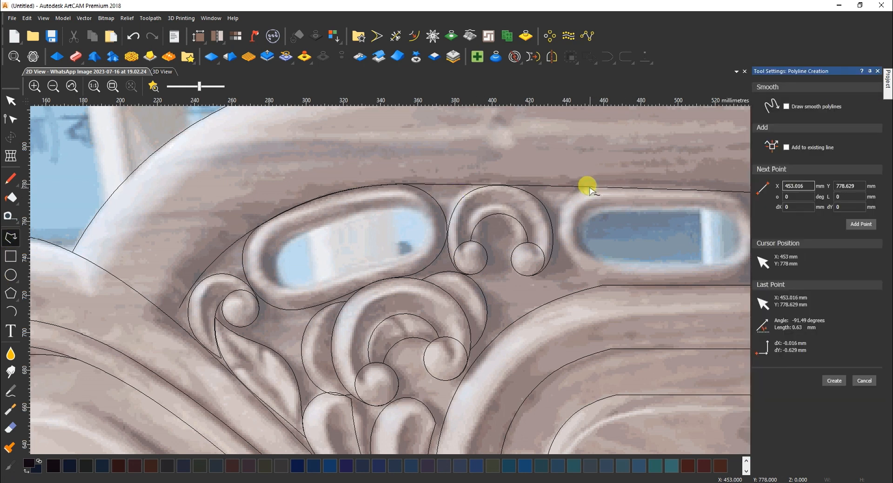
{"action": "left_click", "coordinate": [730, 191]}
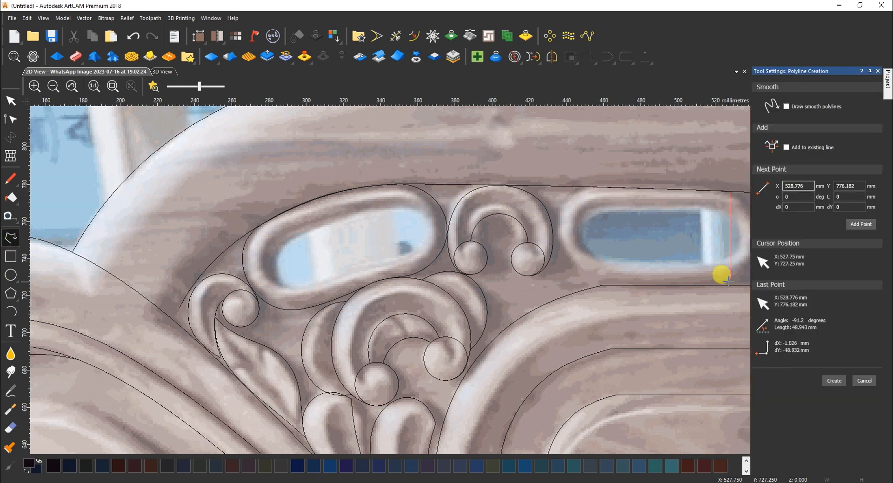
{"action": "left_click", "coordinate": [728, 281]}
{"action": "left_click", "coordinate": [598, 281]}
{"action": "key", "text": "Escape"}
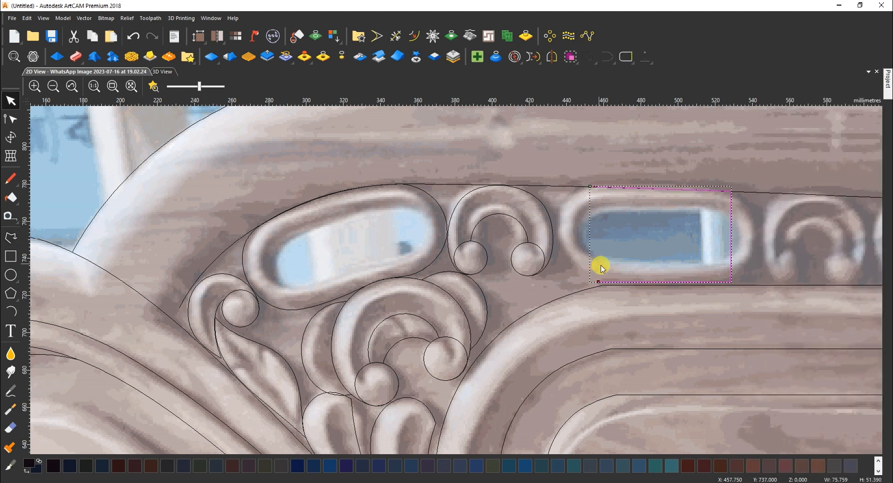
{"action": "left_click", "coordinate": [625, 63]}
Turn the outline's right side into an arc and shift it inward to fit
{"action": "double_click", "coordinate": [732, 237]}
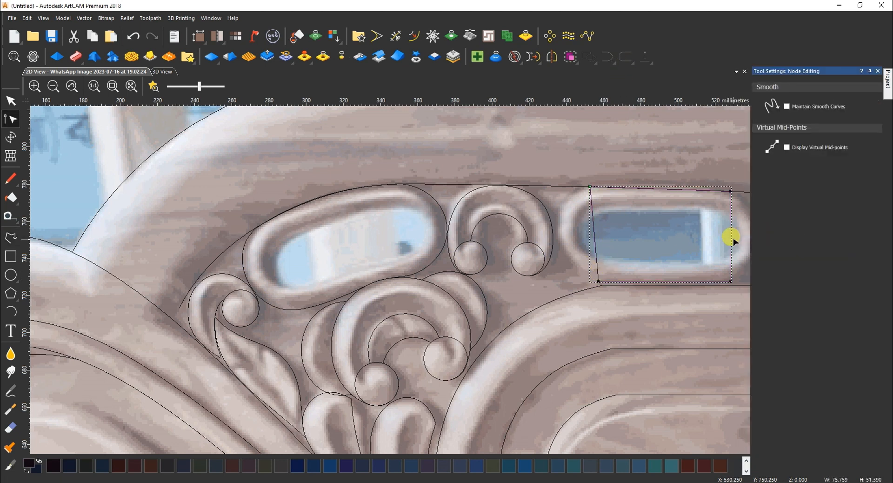
{"action": "key", "text": "a"}
{"action": "scroll", "coordinate": [723, 246], "scroll_direction": "down", "scroll_amount": 1}
{"action": "scroll", "coordinate": [560, 257], "scroll_direction": "up", "scroll_amount": 1}
{"action": "left_click_drag", "start_coordinate": [545, 201], "coordinate": [572, 317]}
{"action": "key", "text": "Left"}
{"action": "key", "text": "Left"}
{"action": "key", "text": "Left"}
{"action": "key", "text": "Left"}
{"action": "key", "text": "Left"}
{"action": "key", "text": "Left"}
{"action": "key", "text": "Left"}
{"action": "key", "text": "Left"}
{"action": "key", "text": "Left"}
{"action": "key", "text": "Left"}
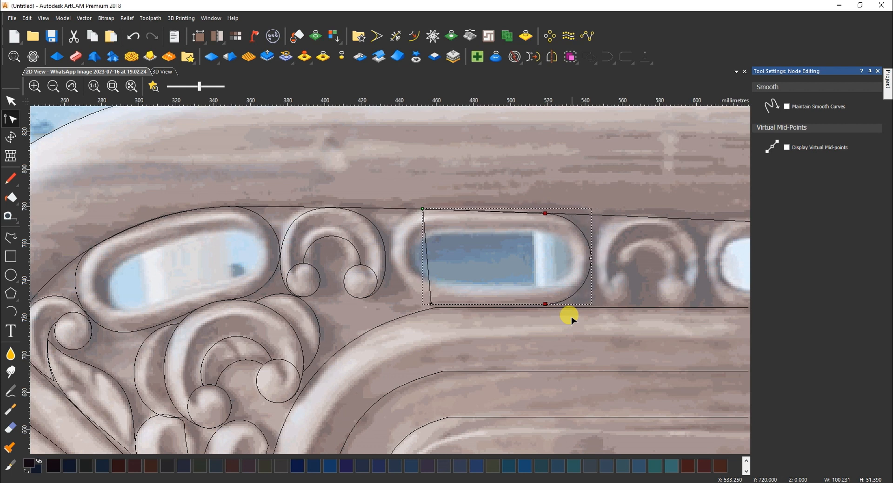
{"action": "left_click_drag", "start_coordinate": [432, 304], "coordinate": [429, 304]}
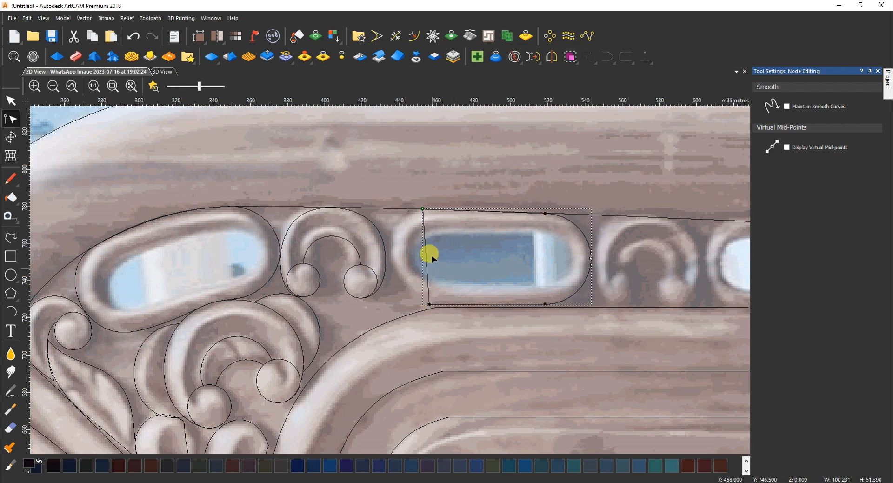
Turn the left side into an arc and shift it inward to fit
{"action": "key", "text": "a"}
{"action": "left_click_drag", "start_coordinate": [415, 196], "coordinate": [467, 304]}
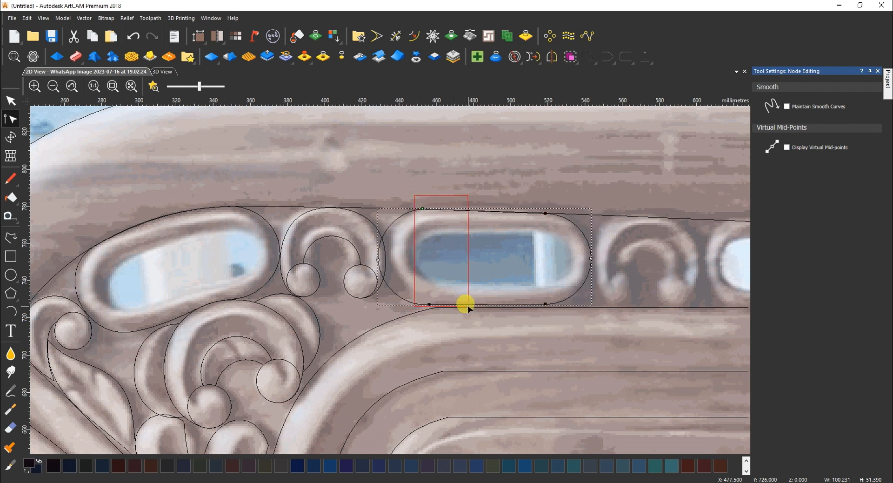
{"action": "key", "text": "Right"}
{"action": "key", "text": "Right"}
{"action": "key", "text": "Right"}
{"action": "key", "text": "Right"}
{"action": "key", "text": "Right"}
{"action": "key", "text": "Right"}
{"action": "key", "text": "Right"}
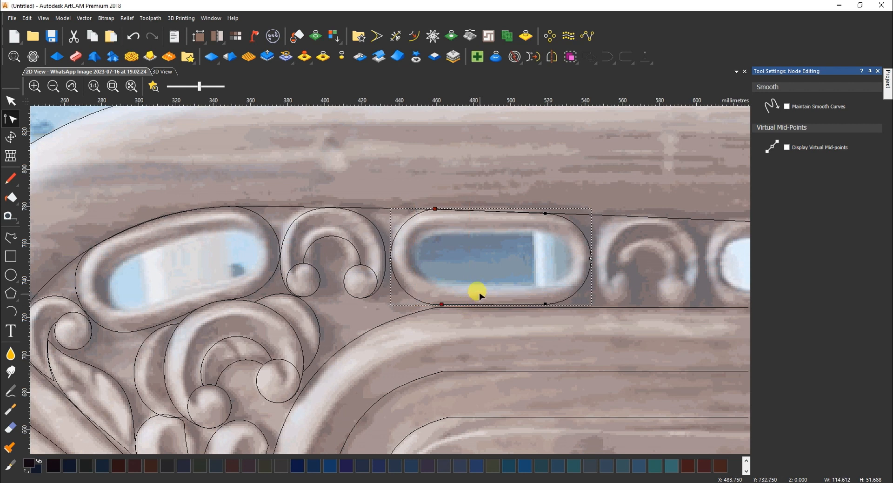
{"action": "left_click", "coordinate": [498, 265]}
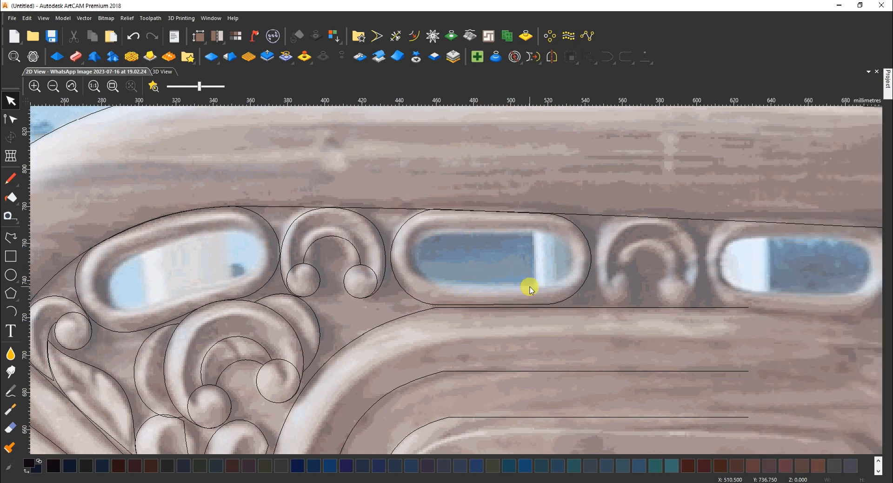
Copy the traced arch ornament onto the next arch
{"action": "key", "text": "XF86AudioLowerVolume"}
{"action": "scroll", "coordinate": [467, 297], "scroll_direction": "down", "scroll_amount": 3}
{"action": "left_click_drag", "start_coordinate": [352, 229], "coordinate": [436, 321]}
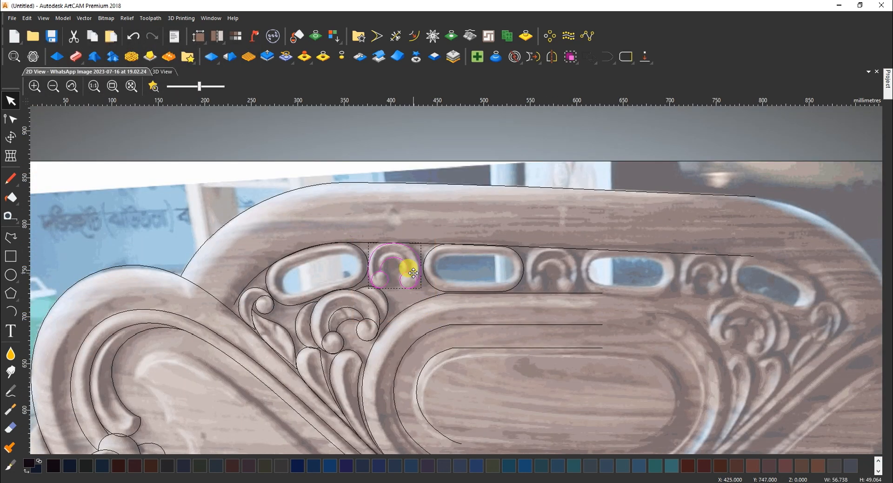
{"action": "left_click_drag", "start_coordinate": [569, 277], "coordinate": [569, 277]}
{"action": "scroll", "coordinate": [569, 293], "scroll_direction": "up", "scroll_amount": 3}
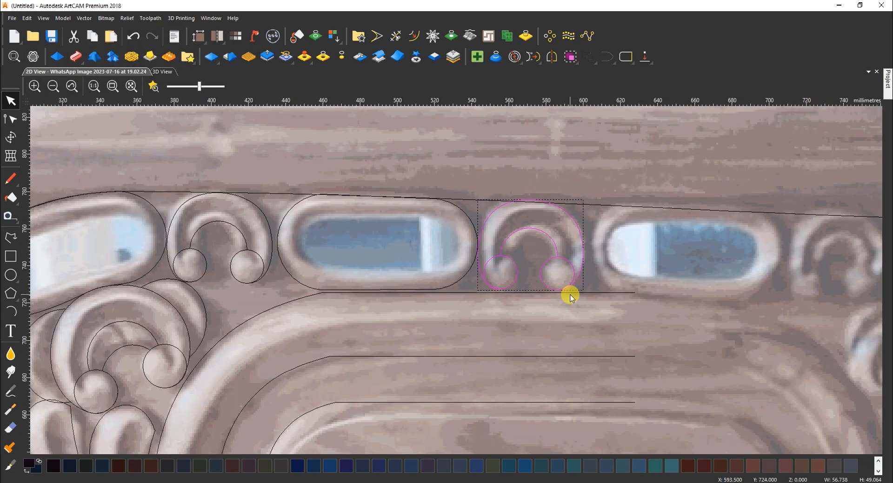
Rotate the arch copy slightly, entering 1 as the angle in the Transform panel
{"action": "left_click", "coordinate": [557, 265]}
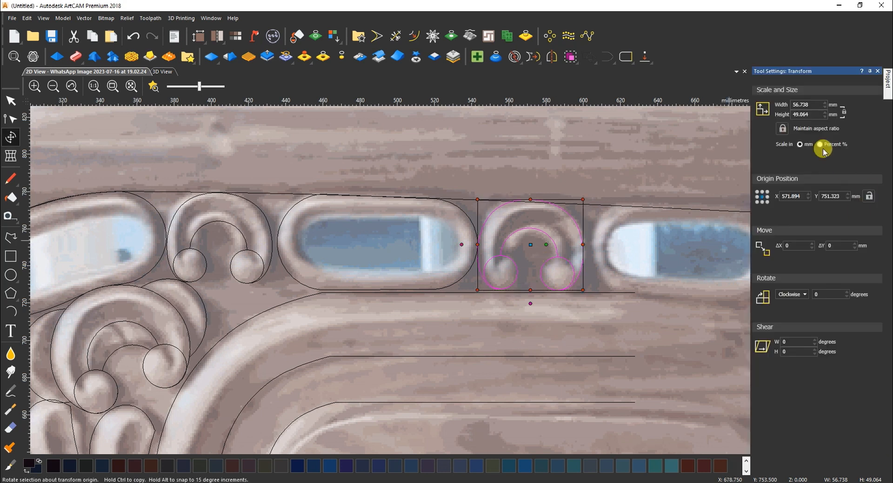
{"action": "left_click_drag", "start_coordinate": [824, 295], "coordinate": [801, 295]}
{"action": "type", "text": "1"}
{"action": "left_click", "coordinate": [794, 307]}
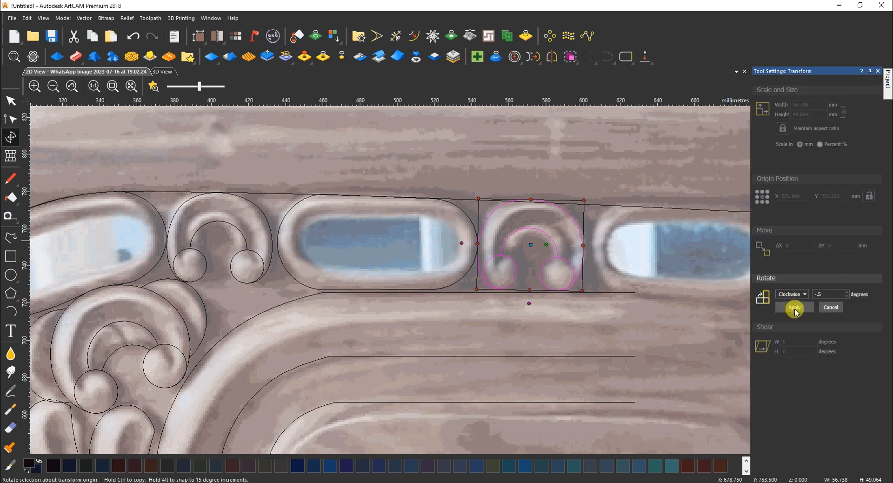
{"action": "left_click", "coordinate": [795, 309]}
{"action": "left_click", "coordinate": [576, 320]}
Shrink the arch copy to 52.207 × 44.886 mm to fit the arch
{"action": "left_click_drag", "start_coordinate": [473, 193], "coordinate": [619, 299]}
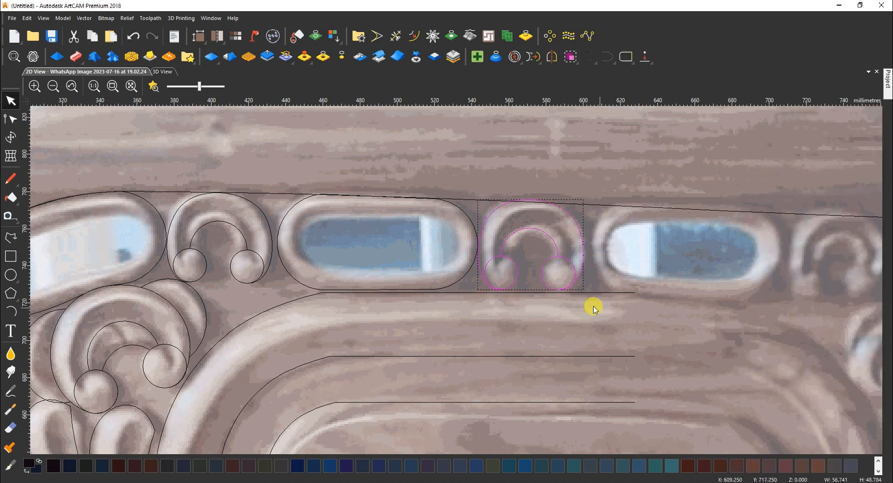
{"action": "scroll", "coordinate": [573, 293], "scroll_direction": "up", "scroll_amount": 2}
{"action": "left_click", "coordinate": [540, 209]}
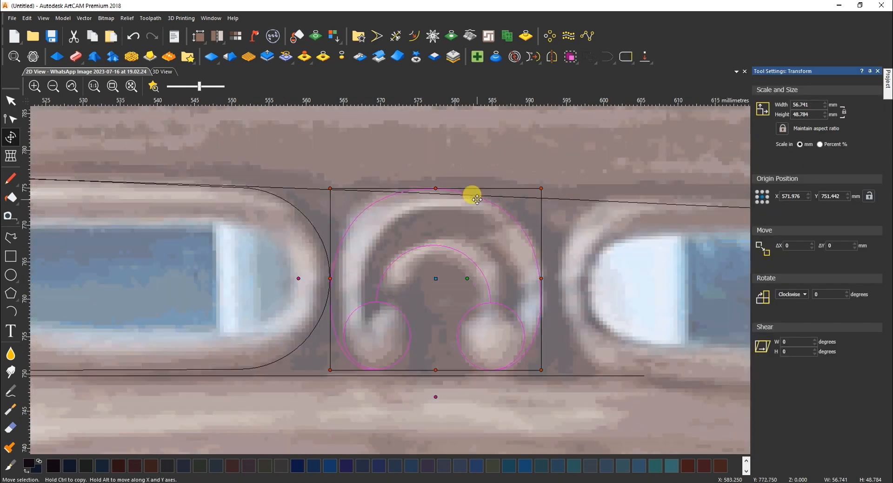
{"action": "scroll", "coordinate": [477, 199], "scroll_direction": "up", "scroll_amount": 1}
{"action": "left_click_drag", "start_coordinate": [605, 179], "coordinate": [588, 193], "text": "shift"}
{"action": "scroll", "coordinate": [479, 253], "scroll_direction": "down", "scroll_amount": 2}
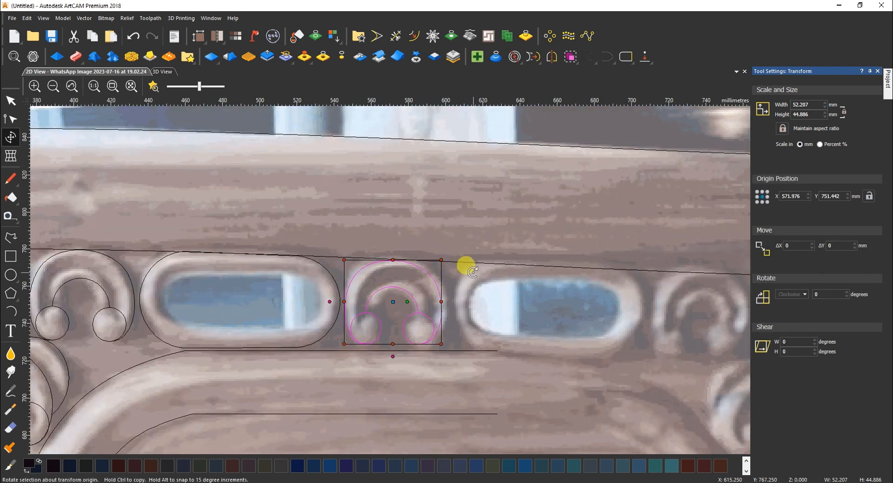
{"action": "key", "text": "Escape"}
{"action": "scroll", "coordinate": [373, 311], "scroll_direction": "down", "scroll_amount": 3}
{"action": "scroll", "coordinate": [279, 325], "scroll_direction": "up", "scroll_amount": 2}
Trace a polyline along the left scroll's edge down to the lower-left corner
{"action": "scroll", "coordinate": [275, 359], "scroll_direction": "down", "scroll_amount": 2}
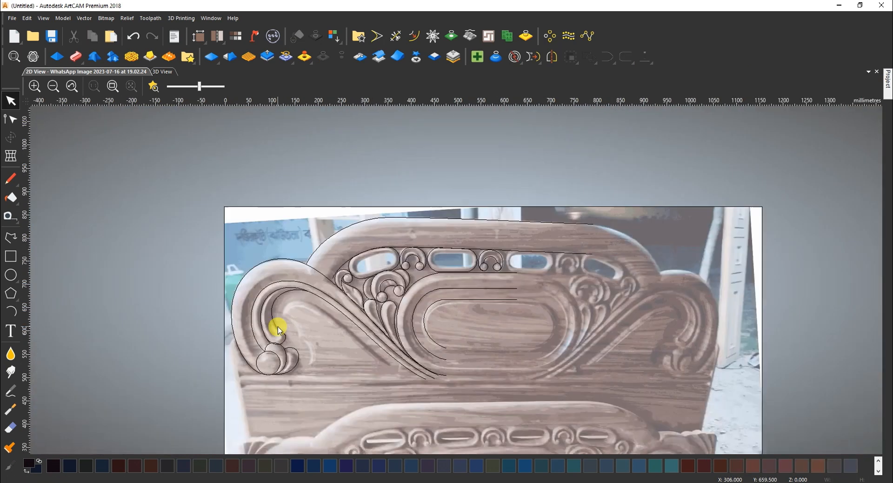
{"action": "scroll", "coordinate": [264, 320], "scroll_direction": "up", "scroll_amount": 2}
{"action": "left_click", "coordinate": [10, 237]}
{"action": "left_click", "coordinate": [57, 306]}
{"action": "left_click", "coordinate": [58, 308]}
{"action": "left_click", "coordinate": [55, 384]}
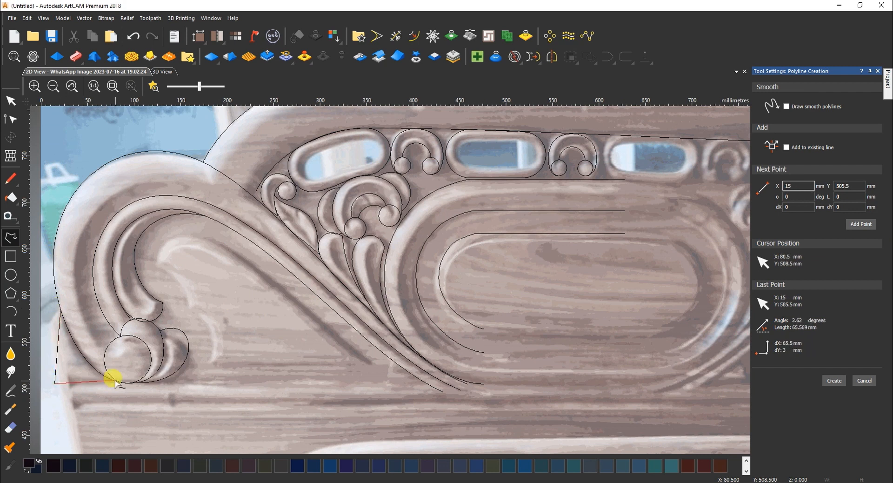
{"action": "left_click", "coordinate": [118, 383]}
{"action": "right_click", "coordinate": [118, 383]}
{"action": "key", "text": "n"}
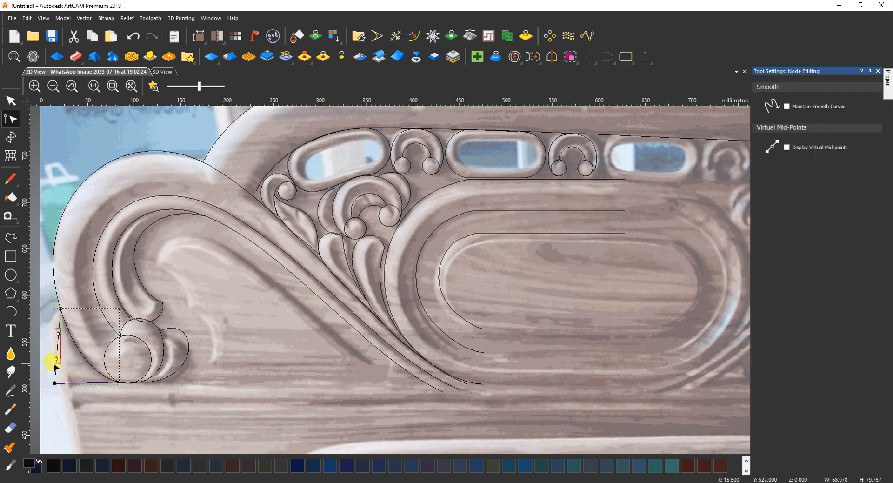
{"action": "key", "text": "n"}
Launch a second Autodesk ArtCAM Premium 2018 window from the taskbar
{"action": "scroll", "coordinate": [706, 270], "scroll_direction": "down", "scroll_amount": 1}
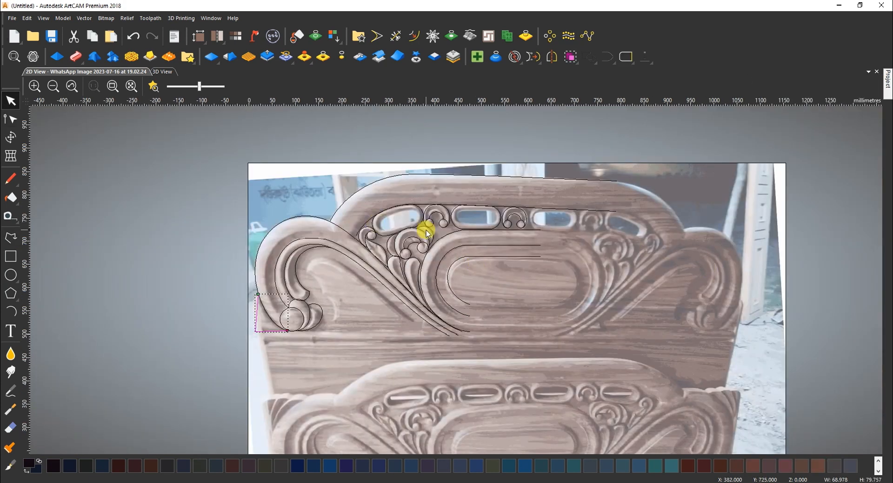
{"action": "scroll", "coordinate": [418, 230], "scroll_direction": "up", "scroll_amount": 1}
{"action": "scroll", "coordinate": [532, 237], "scroll_direction": "down", "scroll_amount": 1}
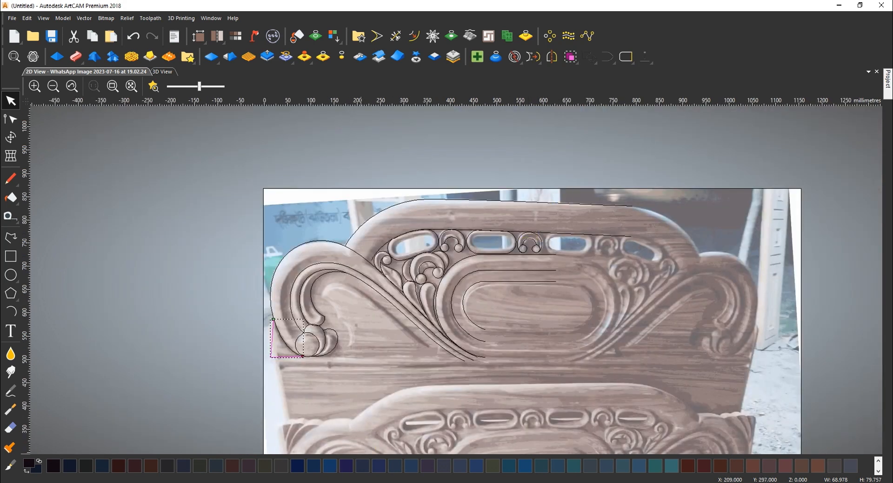
{"action": "right_click", "coordinate": [484, 482]}
{"action": "left_click", "coordinate": [488, 445]}
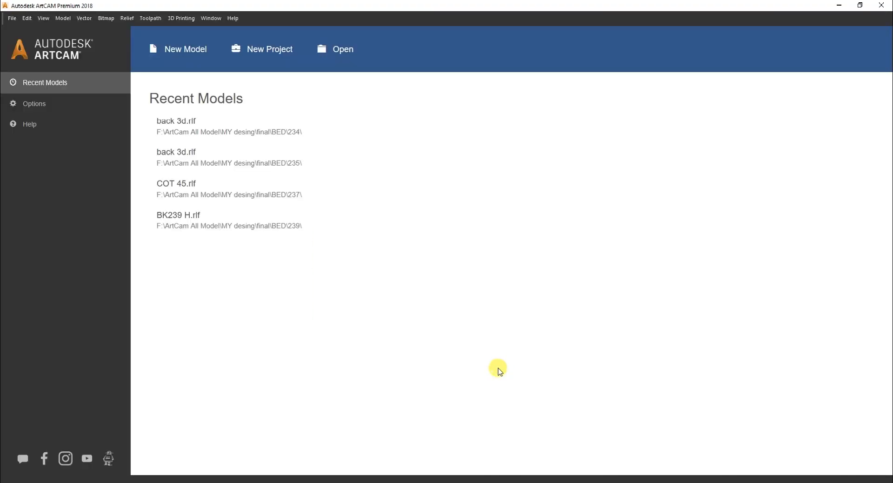
Create a new model 78 × 28 inches, displayed as 1981.2 × 711.2 mm
{"action": "left_click", "coordinate": [185, 49]}
{"action": "left_click", "coordinate": [361, 291]}
{"action": "left_click_drag", "start_coordinate": [390, 209], "coordinate": [331, 209]}
{"action": "type", "text": "72"}
{"action": "key", "text": "shift+Tab"}
{"action": "type", "text": "28"}
{"action": "left_click_drag", "start_coordinate": [390, 198], "coordinate": [335, 198]}
{"action": "type", "text": "78"}
{"action": "key", "text": "Tab"}
{"action": "type", "text": "28"}
{"action": "left_click", "coordinate": [361, 280]}
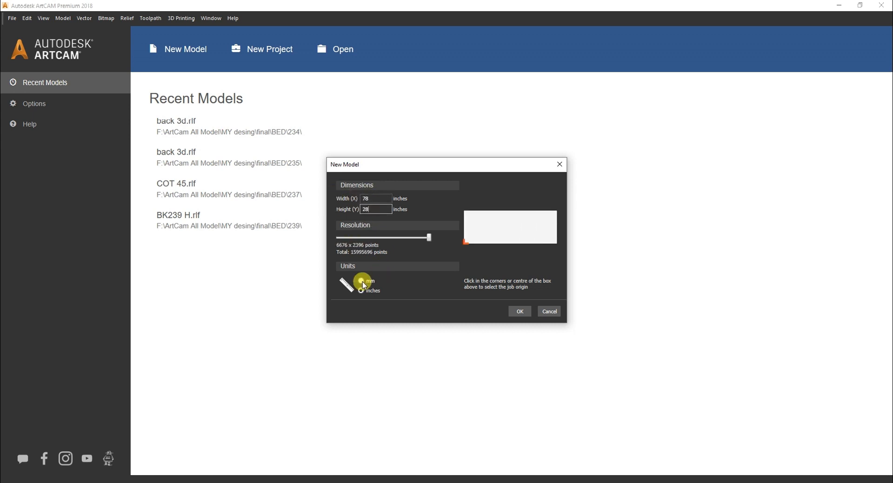
{"action": "left_click", "coordinate": [519, 311]}
Start a vertical centre line in the middle of the new model
{"action": "mouse_move", "coordinate": [412, 479]}
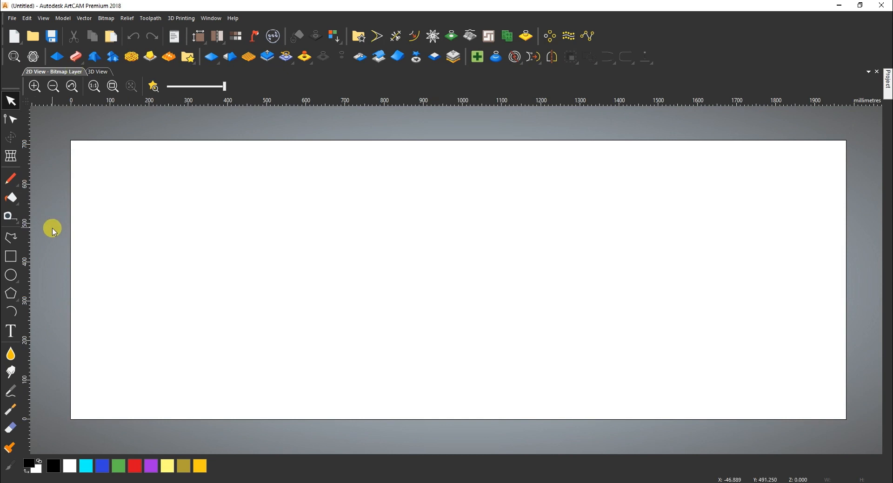
{"action": "left_click", "coordinate": [11, 238]}
{"action": "scroll", "coordinate": [531, 225], "scroll_direction": "down", "scroll_amount": 1}
{"action": "left_click", "coordinate": [406, 191]}
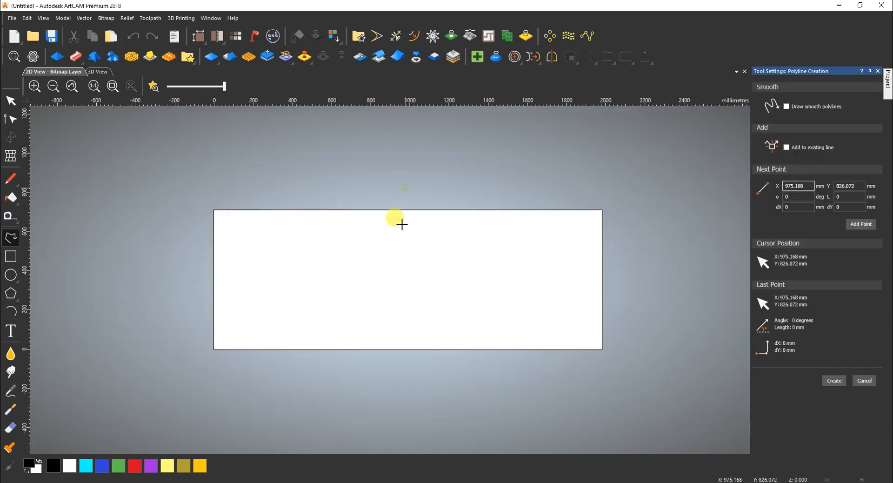
Finish the vertical centre line at its lower end and clear the selection
{"action": "left_click", "coordinate": [406, 371]}
{"action": "right_click", "coordinate": [406, 370]}
{"action": "left_click", "coordinate": [416, 299]}
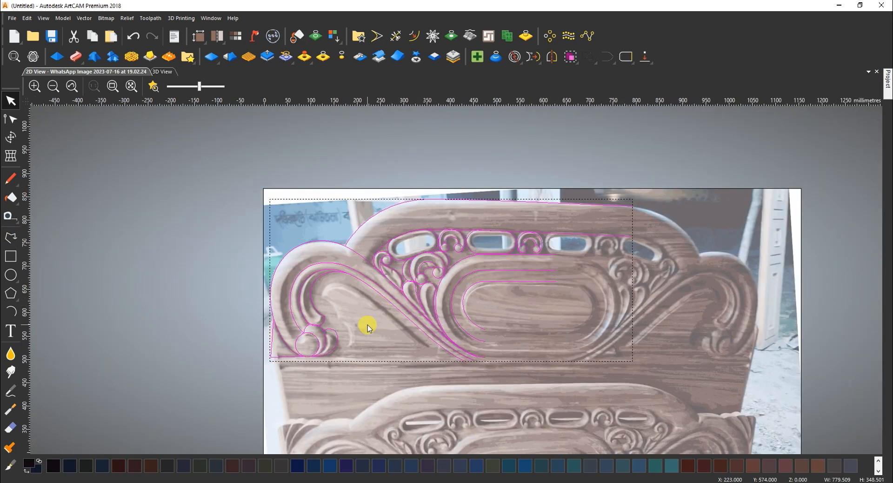
{"action": "left_click", "coordinate": [368, 328]}
{"action": "scroll", "coordinate": [359, 340], "scroll_direction": "up", "scroll_amount": 2}
Draw a closed five-point wedge polyline under the left scroll
{"action": "left_click", "coordinate": [11, 238]}
{"action": "left_click", "coordinate": [210, 351]}
{"action": "left_click", "coordinate": [371, 352]}
{"action": "left_click", "coordinate": [218, 230]}
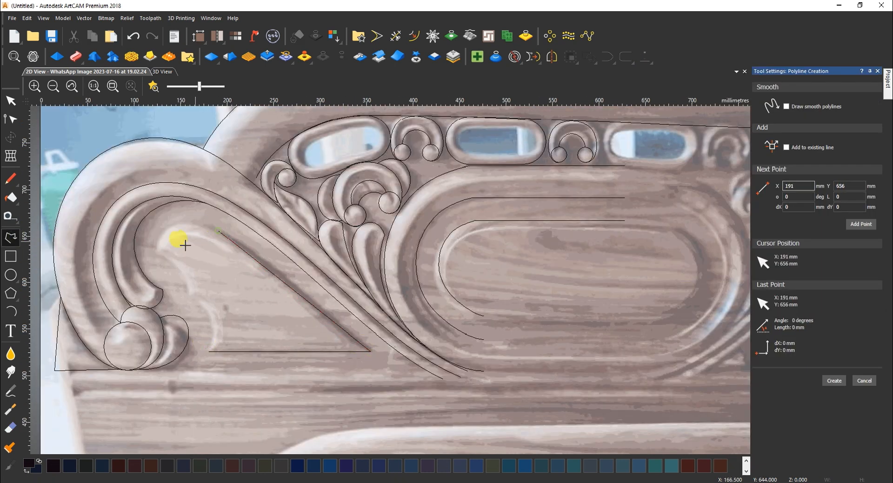
{"action": "left_click", "coordinate": [157, 252]}
{"action": "left_click", "coordinate": [189, 293]}
{"action": "left_click", "coordinate": [209, 352]}
Curve the wedge's upper-left edge to follow the scroll
{"action": "double_click", "coordinate": [188, 240]}
{"action": "left_click", "coordinate": [172, 241]}
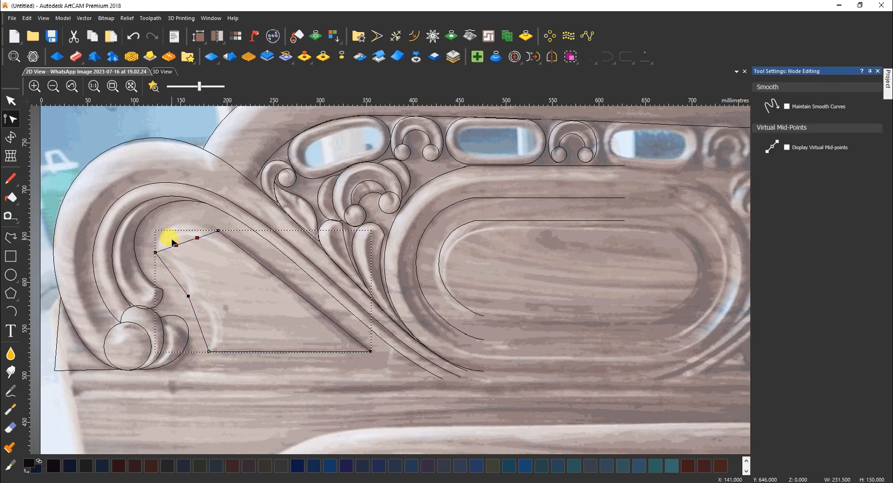
{"action": "left_click_drag", "start_coordinate": [169, 243], "coordinate": [222, 224]}
{"action": "left_click", "coordinate": [217, 230]}
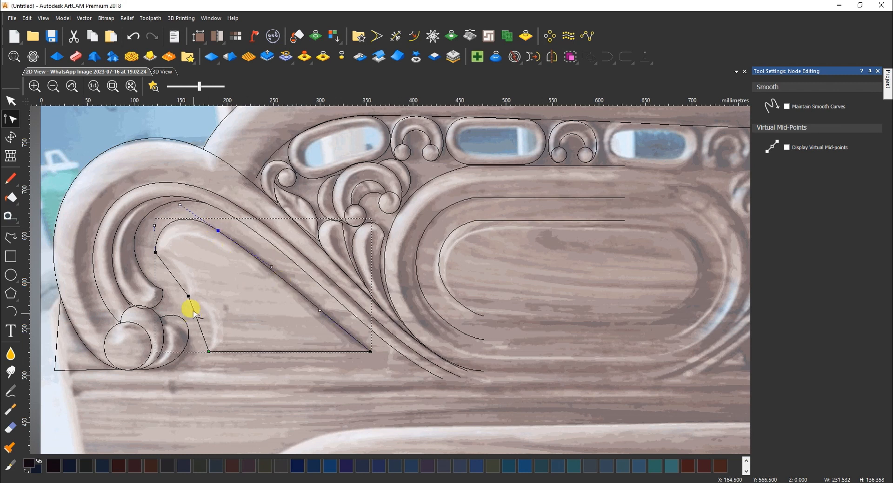
{"action": "left_click_drag", "start_coordinate": [179, 269], "coordinate": [181, 267]}
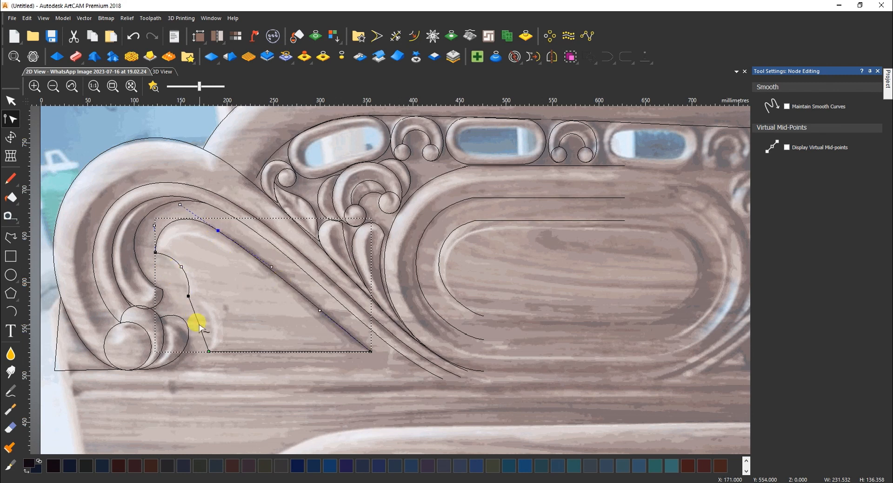
{"action": "key", "text": "n"}
{"action": "left_click", "coordinate": [246, 309]}
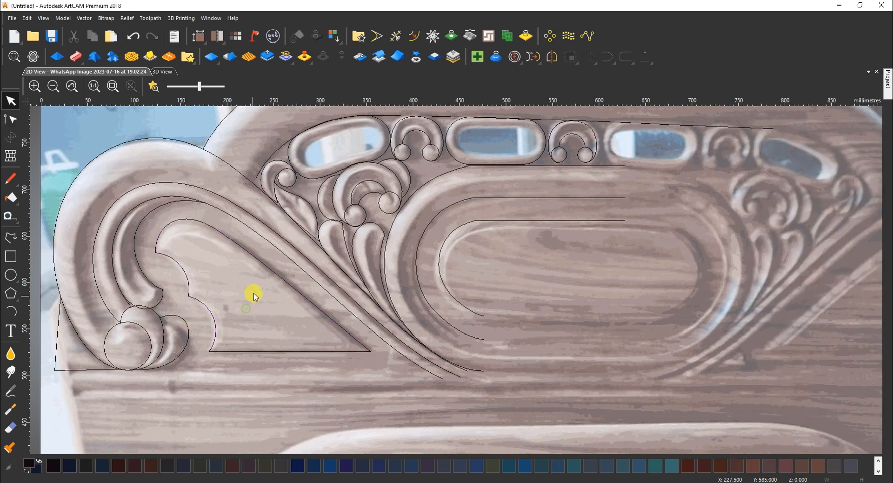
Paste all traced vectors into the new model and move them toward its middle
{"action": "scroll", "coordinate": [267, 277], "scroll_direction": "down", "scroll_amount": 1}
{"action": "left_click_drag", "start_coordinate": [228, 139], "coordinate": [860, 382]}
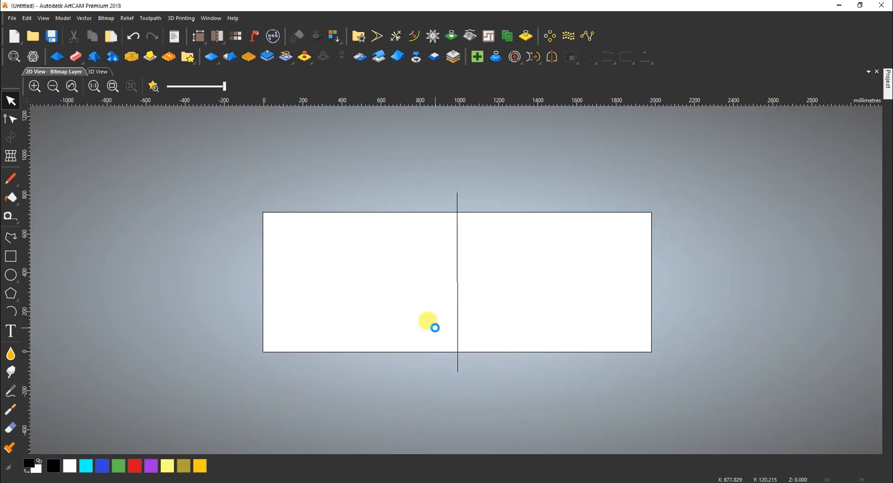
{"action": "key", "text": "ctrl+v"}
{"action": "left_click_drag", "start_coordinate": [355, 244], "coordinate": [437, 315]}
Rotate the pasted headboard vectors by -0.5 degrees in Transform
{"action": "left_click", "coordinate": [434, 295]}
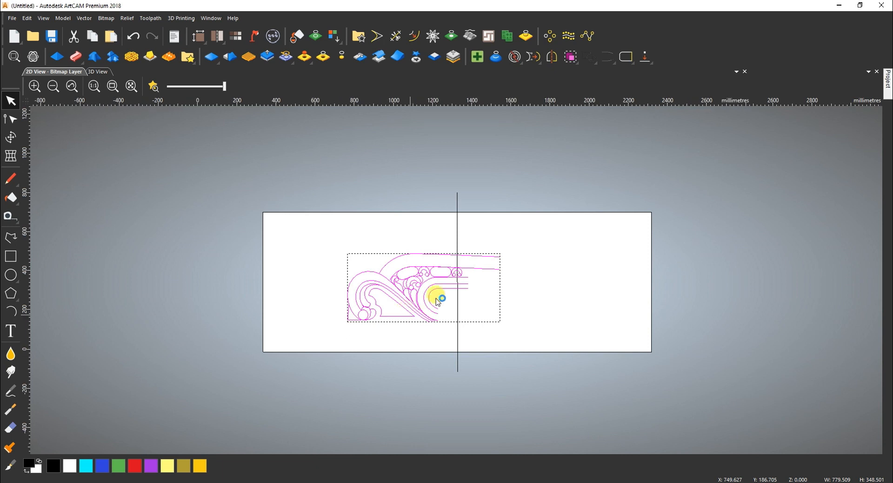
{"action": "left_click", "coordinate": [817, 294]}
{"action": "type", "text": "-.5"}
{"action": "left_click", "coordinate": [788, 307]}
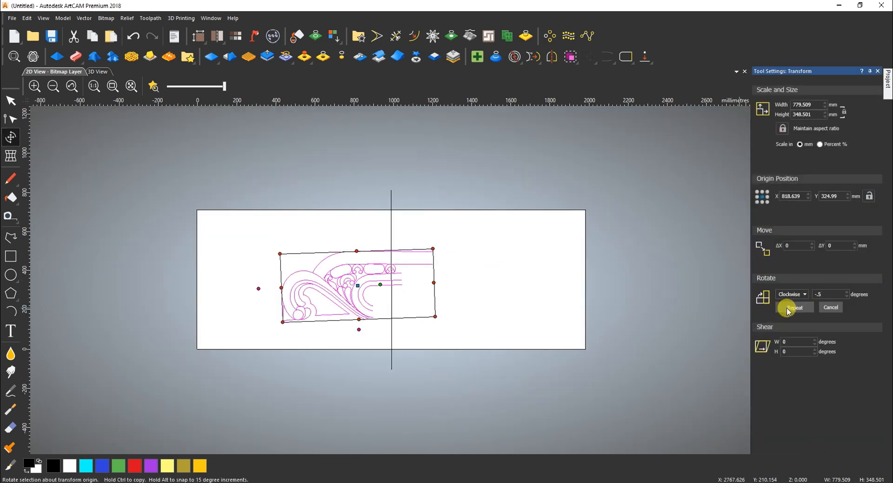
{"action": "left_click", "coordinate": [414, 331]}
Place a horizontal guideline along the top edge of the pasted vectors
{"action": "left_click_drag", "start_coordinate": [304, 214], "coordinate": [526, 351]}
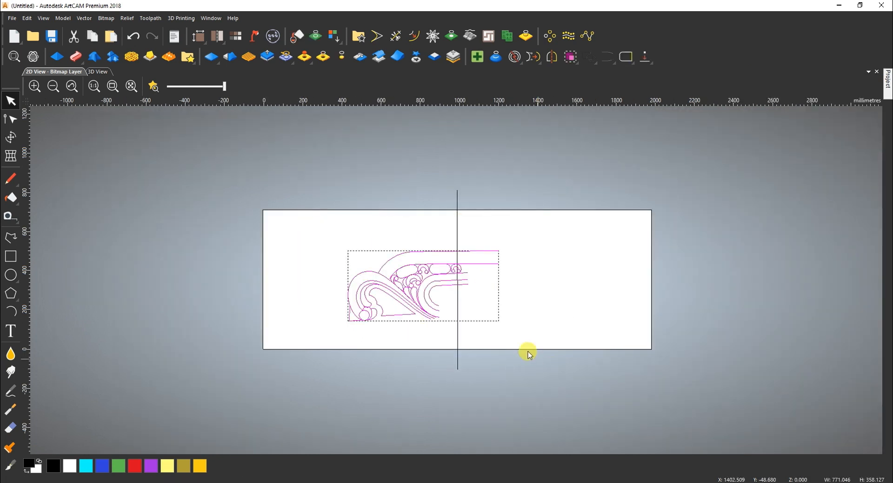
{"action": "scroll", "coordinate": [491, 274], "scroll_direction": "up", "scroll_amount": 4}
{"action": "left_click", "coordinate": [405, 155]}
{"action": "left_click_drag", "start_coordinate": [393, 103], "coordinate": [357, 183]}
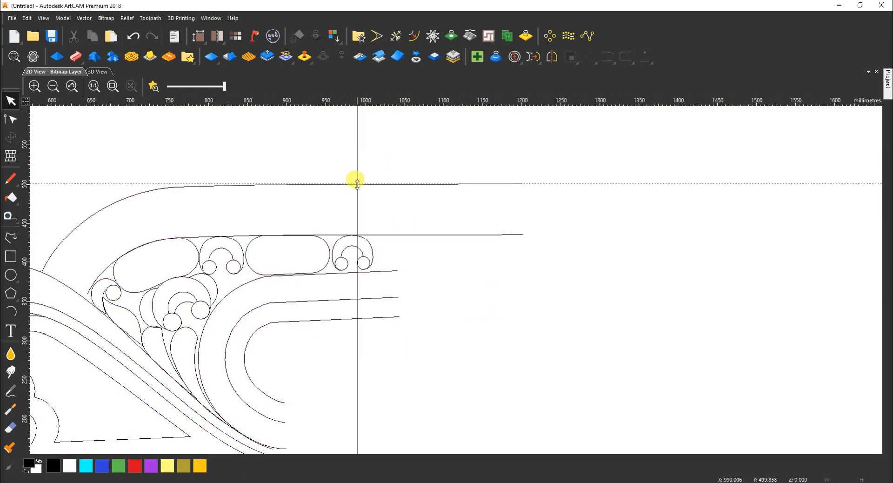
{"action": "key", "text": "F3"}
Rotate all the pasted vectors a further 0.1 degrees so they sit level
{"action": "left_click_drag", "start_coordinate": [285, 230], "coordinate": [502, 351]}
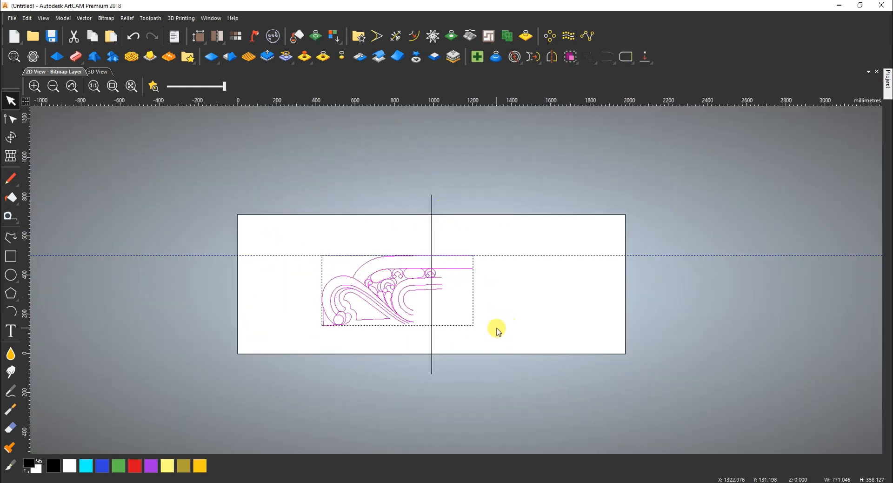
{"action": "key", "text": "ctrl+t"}
{"action": "type", "text": ".1"}
{"action": "left_click", "coordinate": [794, 307]}
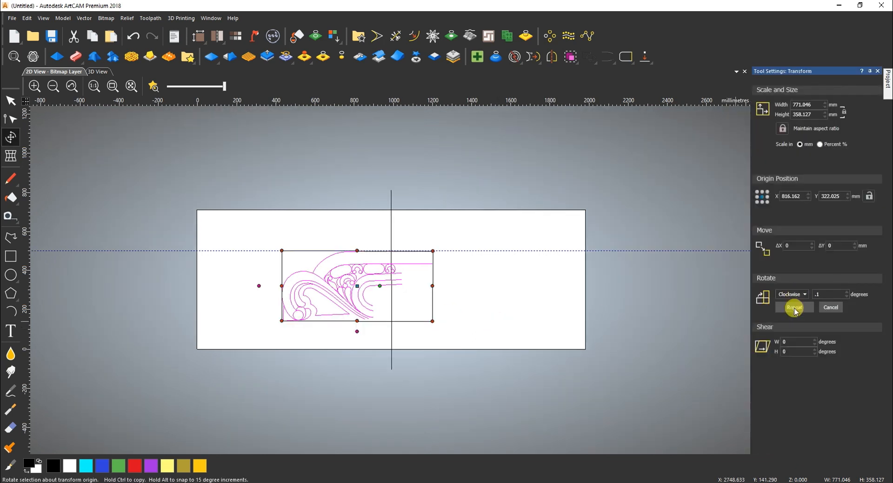
Raise the right end node of the top outer arc so its top runs level
{"action": "scroll", "coordinate": [392, 257], "scroll_direction": "up", "scroll_amount": 5}
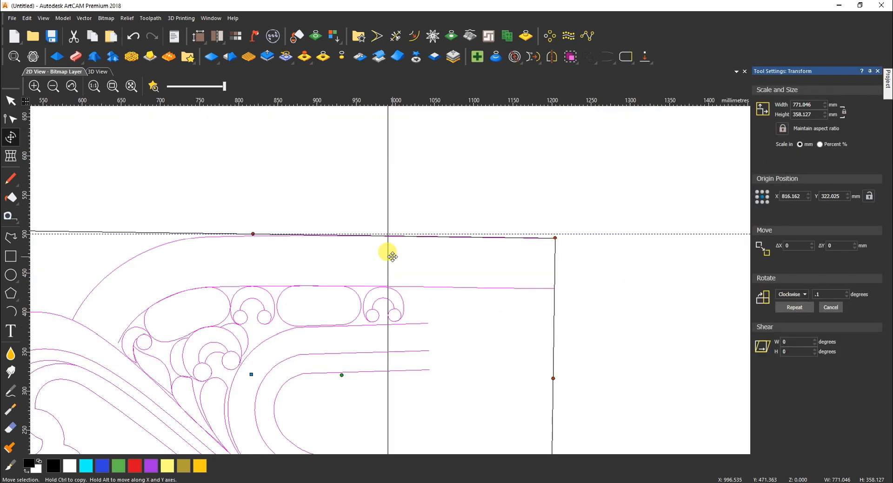
{"action": "left_click", "coordinate": [484, 273]}
{"action": "scroll", "coordinate": [255, 216], "scroll_direction": "down", "scroll_amount": 3}
{"action": "scroll", "coordinate": [189, 227], "scroll_direction": "up", "scroll_amount": 3}
{"action": "left_click", "coordinate": [297, 237]}
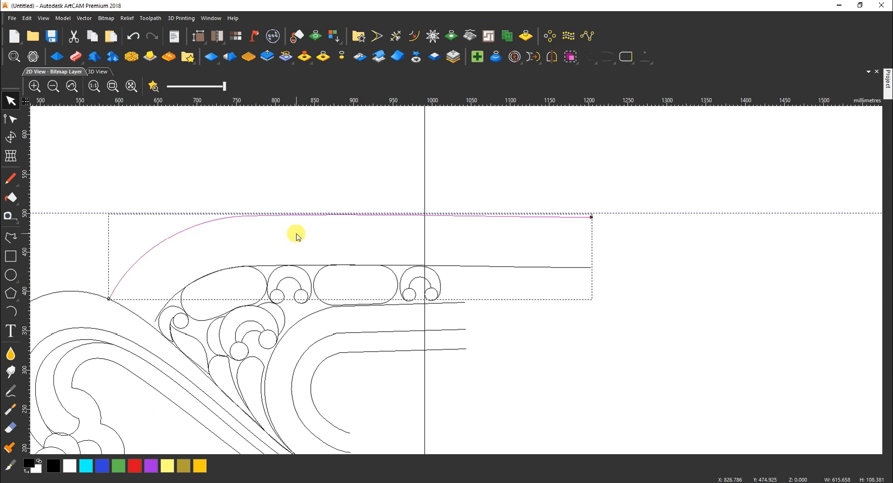
{"action": "key", "text": "n"}
{"action": "left_click", "coordinate": [246, 213]}
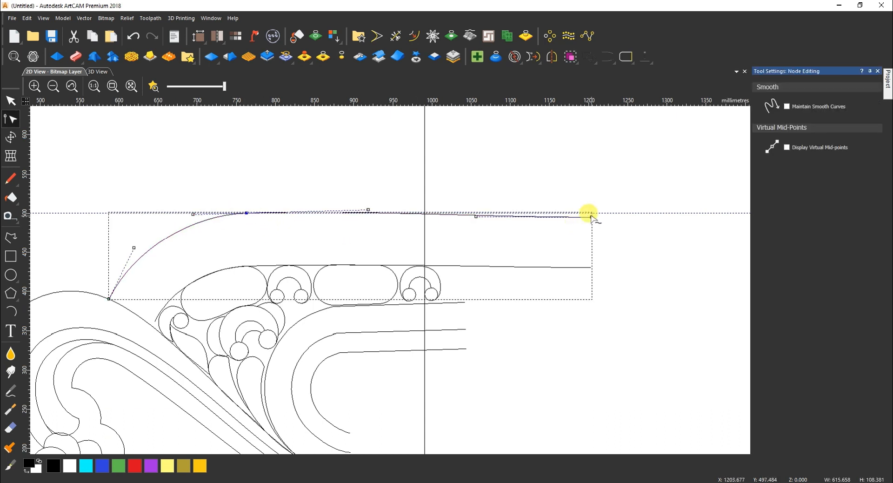
{"action": "left_click_drag", "start_coordinate": [591, 217], "coordinate": [591, 215]}
Align the end node's handle level with the node, then finish node editing
{"action": "left_click", "coordinate": [456, 217]}
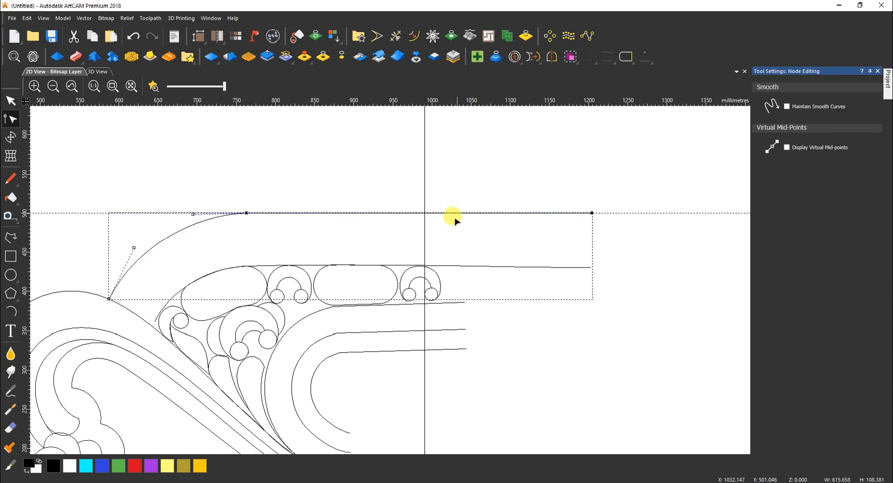
{"action": "scroll", "coordinate": [192, 219], "scroll_direction": "up", "scroll_amount": 3}
{"action": "right_click", "coordinate": [410, 203]}
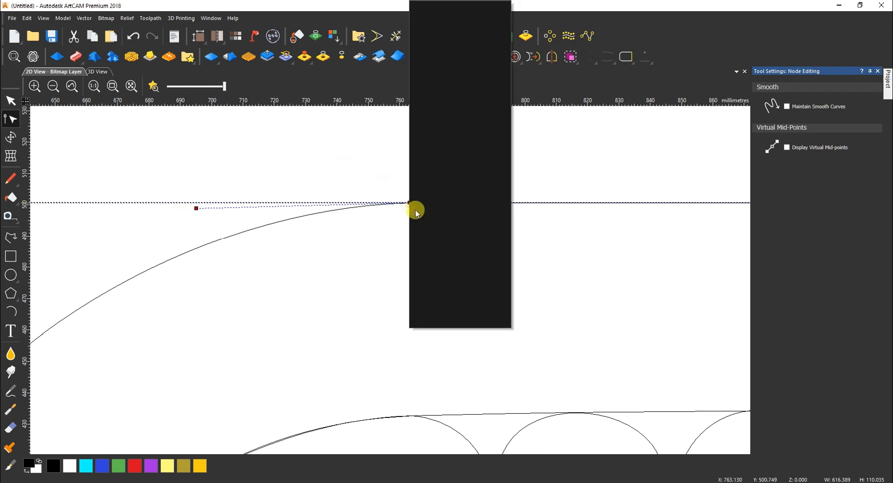
{"action": "mouse_move", "coordinate": [476, 105]}
{"action": "left_click", "coordinate": [527, 120]}
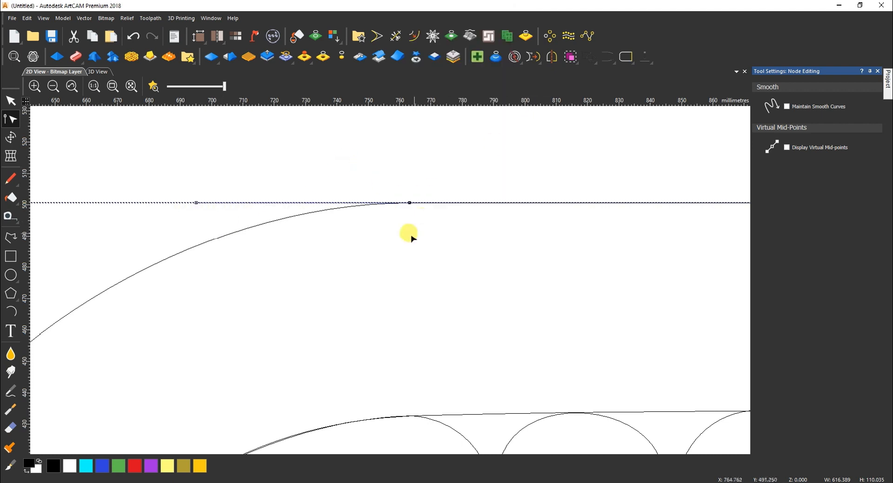
{"action": "scroll", "coordinate": [316, 322], "scroll_direction": "down", "scroll_amount": 2}
{"action": "key", "text": "n"}
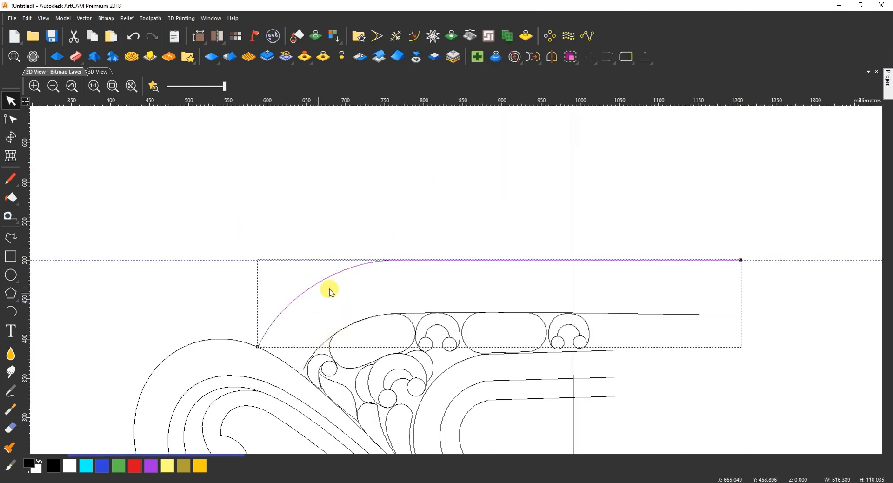
Create an outward offset copy of the top outer arc
{"action": "key", "text": "o"}
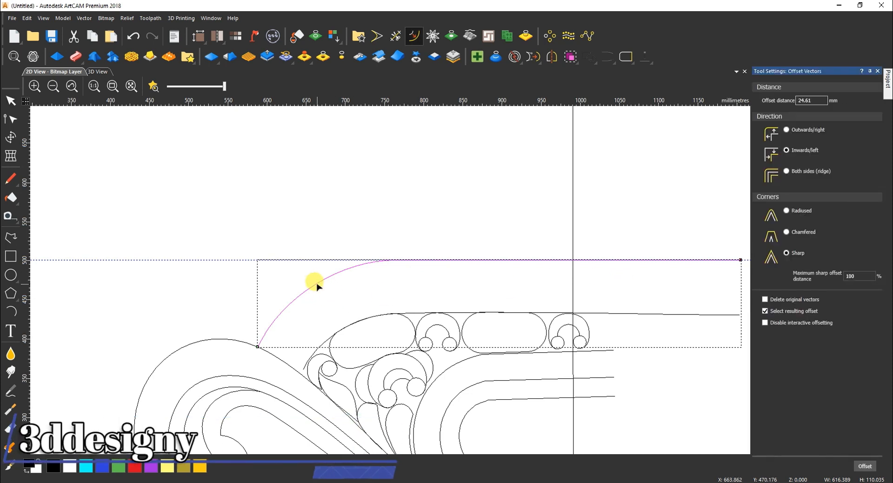
{"action": "left_click", "coordinate": [302, 369]}
{"action": "scroll", "coordinate": [392, 313], "scroll_direction": "up", "scroll_amount": 2}
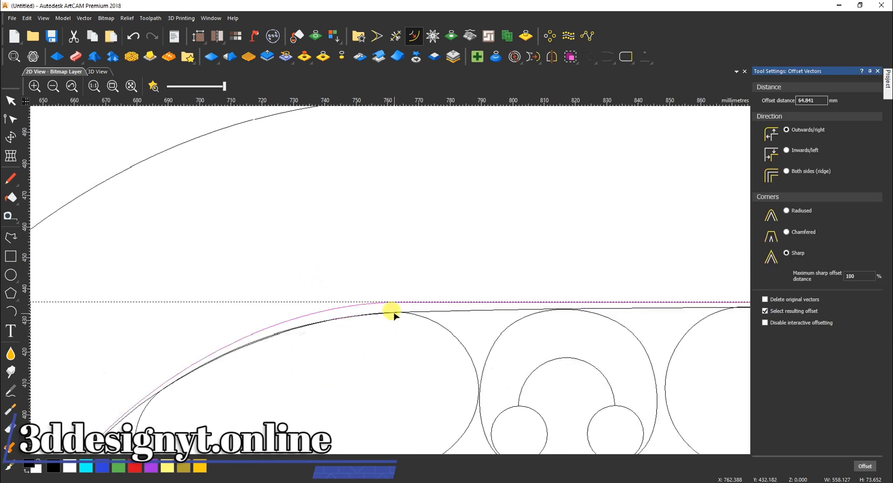
{"action": "key", "text": "Escape"}
{"action": "left_click", "coordinate": [434, 312]}
{"action": "scroll", "coordinate": [433, 306], "scroll_direction": "down", "scroll_amount": 2}
{"action": "left_click", "coordinate": [469, 302]}
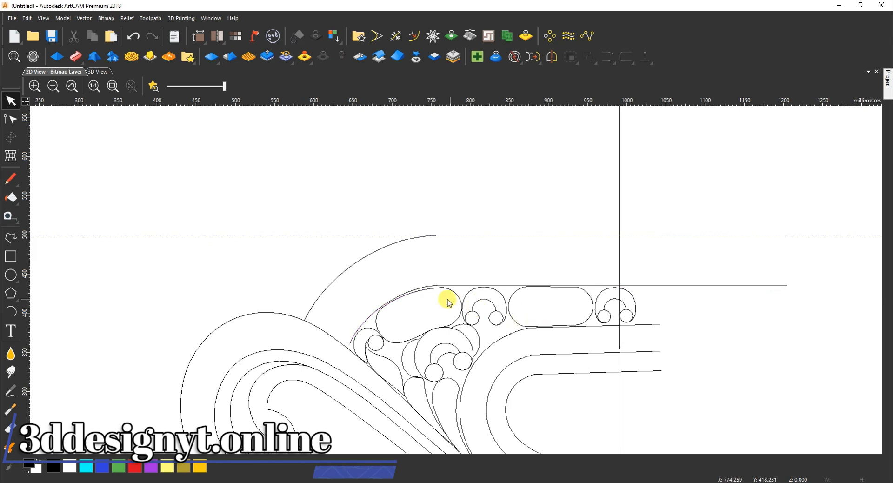
{"action": "scroll", "coordinate": [345, 338], "scroll_direction": "up", "scroll_amount": 2}
Extend the new curve's left end across the lower curve and trim off the overhang
{"action": "left_click", "coordinate": [385, 305]}
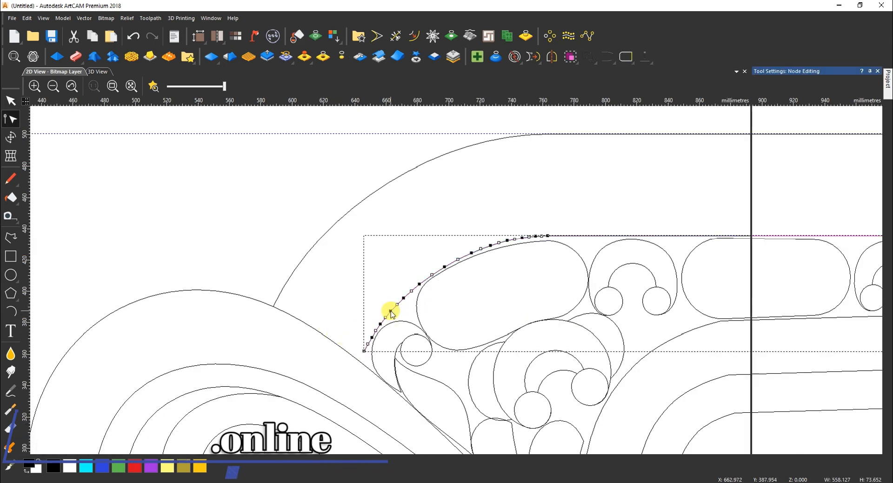
{"action": "key", "text": "n"}
{"action": "scroll", "coordinate": [361, 348], "scroll_direction": "up", "scroll_amount": 2}
{"action": "middle_click_drag", "start_coordinate": [360, 427], "coordinate": [375, 355]}
{"action": "left_click_drag", "start_coordinate": [393, 292], "coordinate": [363, 340]}
{"action": "left_click", "coordinate": [396, 38]}
{"action": "left_click", "coordinate": [364, 336]}
{"action": "scroll", "coordinate": [365, 335], "scroll_direction": "down", "scroll_amount": 2}
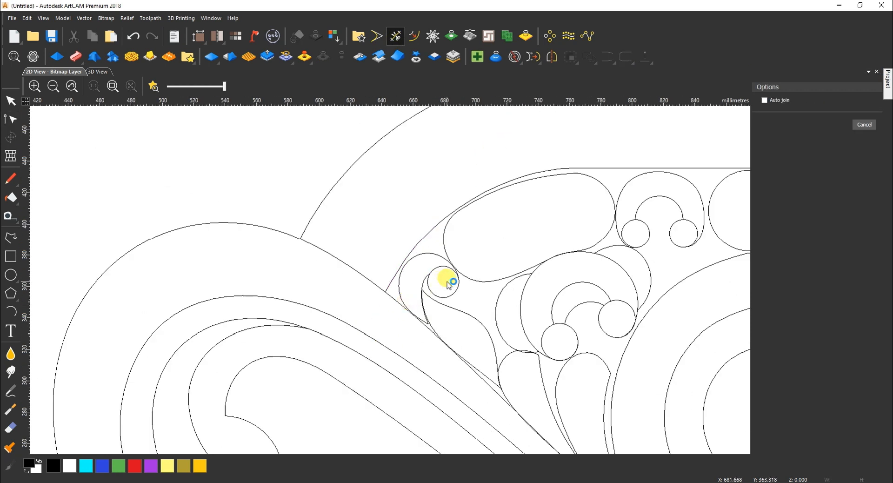
Make an offset copy of the outer border curve
{"action": "key", "text": "Escape"}
{"action": "left_click", "coordinate": [492, 194]}
{"action": "key", "text": "Escape"}
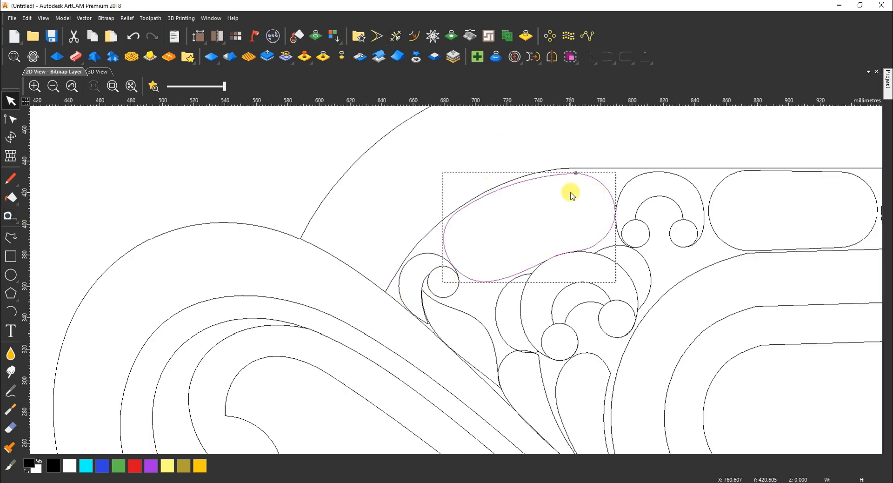
{"action": "scroll", "coordinate": [524, 178], "scroll_direction": "up", "scroll_amount": 1}
{"action": "key", "text": "n"}
{"action": "key", "text": "n"}
{"action": "left_click", "coordinate": [526, 172]}
{"action": "key", "text": "o"}
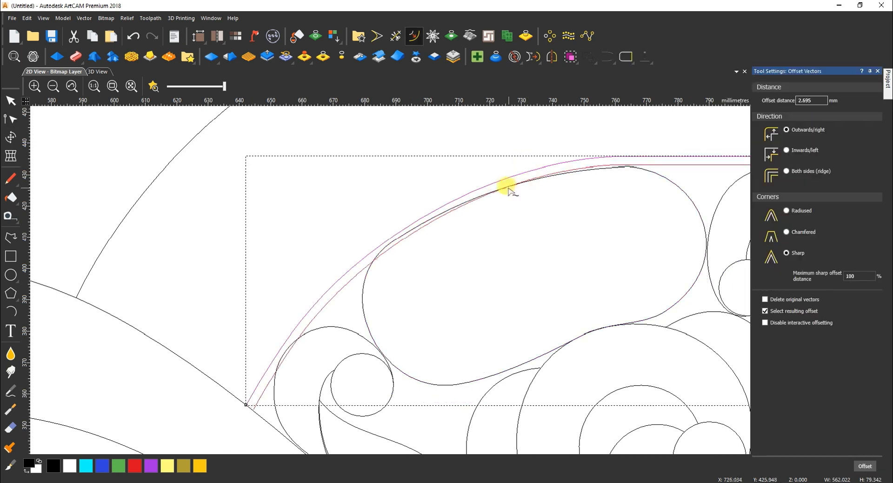
{"action": "left_click", "coordinate": [484, 199]}
Reshape the oval's curve by moving its end node and node handles
{"action": "left_click", "coordinate": [367, 267]}
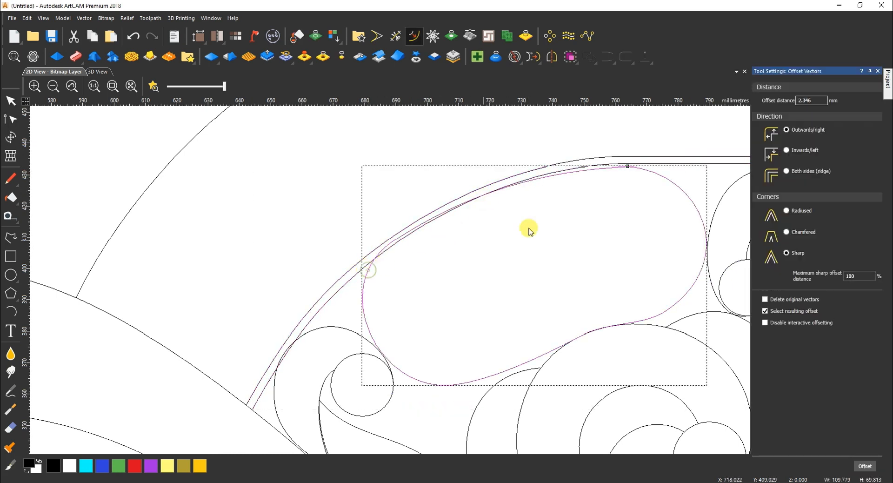
{"action": "scroll", "coordinate": [617, 165], "scroll_direction": "up", "scroll_amount": 1}
{"action": "key", "text": "n"}
{"action": "left_click_drag", "start_coordinate": [635, 169], "coordinate": [636, 163]}
{"action": "left_click_drag", "start_coordinate": [468, 176], "coordinate": [471, 164]}
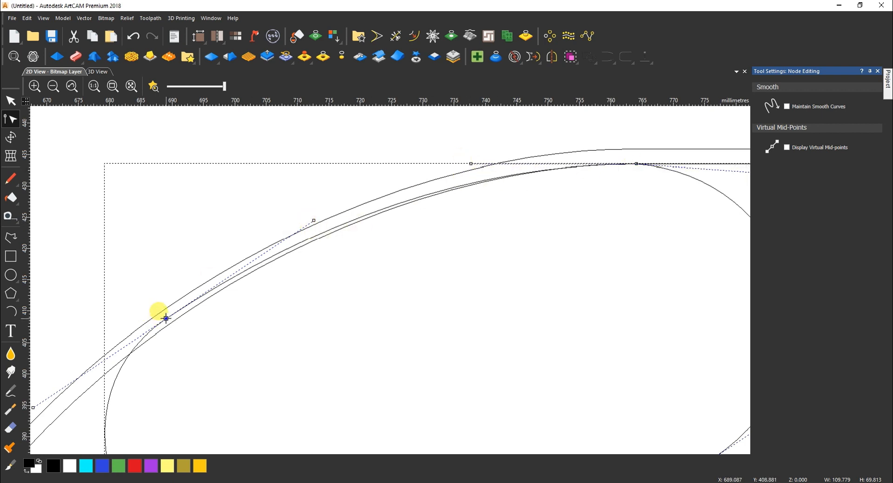
{"action": "left_click_drag", "start_coordinate": [166, 318], "coordinate": [166, 326]}
{"action": "left_click", "coordinate": [376, 221]}
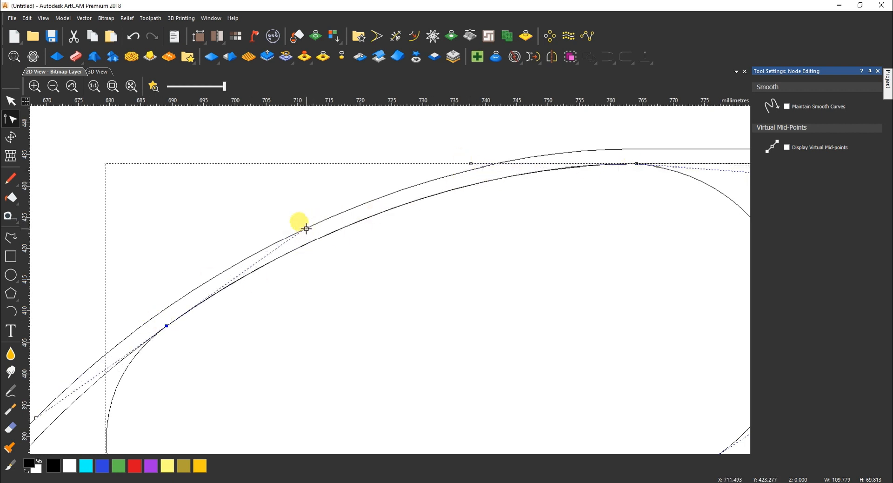
{"action": "scroll", "coordinate": [429, 331], "scroll_direction": "down", "scroll_amount": 1}
{"action": "key", "text": "n"}
Offset the outer border curve inward by about 54 mm
{"action": "left_click", "coordinate": [238, 338]}
{"action": "key", "text": "o"}
{"action": "left_click_drag", "start_coordinate": [360, 259], "coordinate": [439, 409]}
{"action": "scroll", "coordinate": [455, 385], "scroll_direction": "down", "scroll_amount": 1}
{"action": "left_click", "coordinate": [374, 354]}
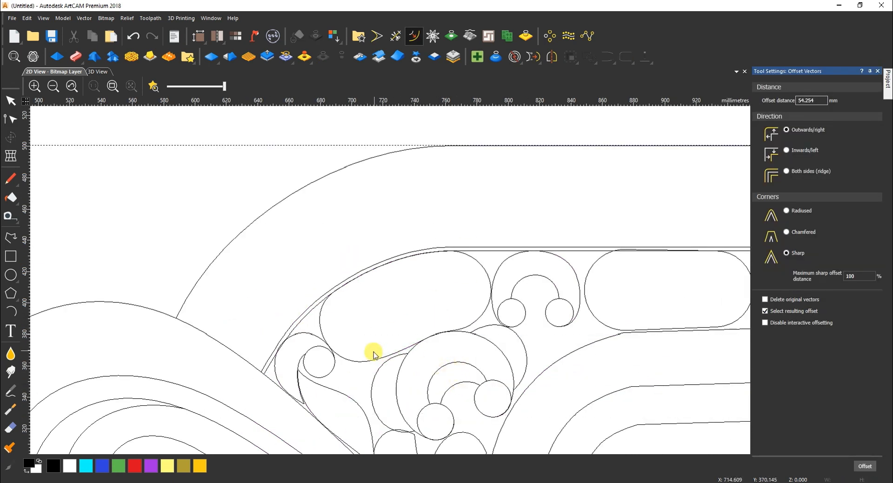
Straighten the oval's lower spans, deleting an extra node and converting a span to a line
{"action": "left_click", "coordinate": [321, 305]}
{"action": "key", "text": "n"}
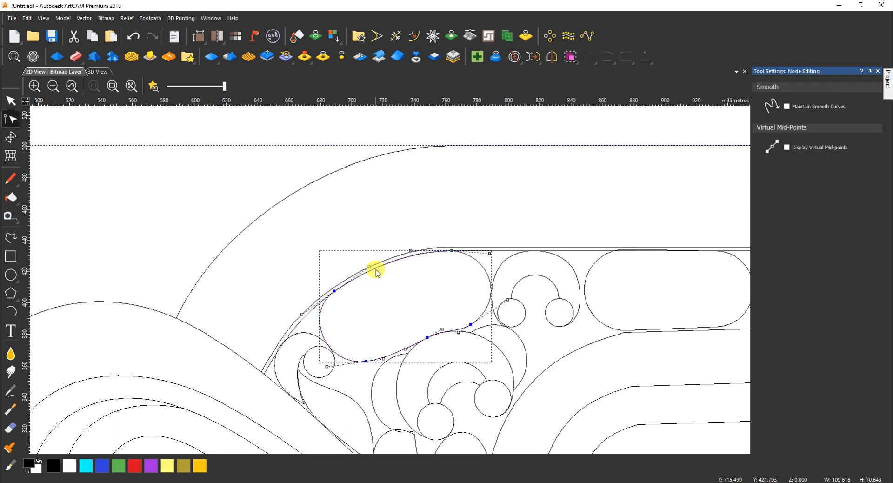
{"action": "key", "text": "n"}
{"action": "key", "text": "n"}
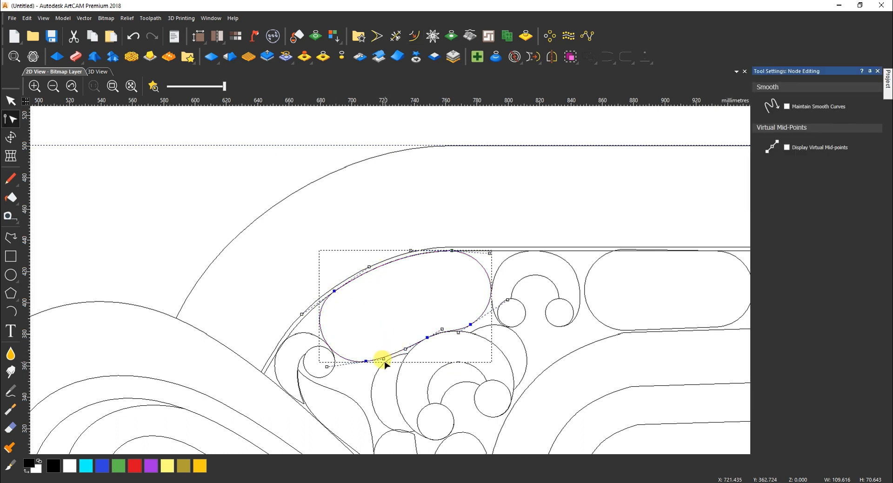
{"action": "scroll", "coordinate": [382, 361], "scroll_direction": "up", "scroll_amount": 2}
{"action": "left_click_drag", "start_coordinate": [348, 361], "coordinate": [437, 339]}
{"action": "key", "text": "d"}
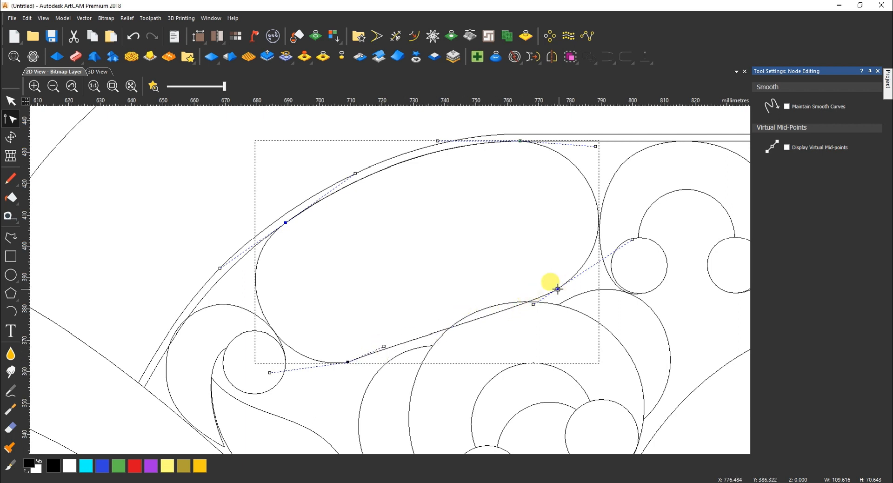
{"action": "left_click_drag", "start_coordinate": [533, 304], "coordinate": [505, 295]}
{"action": "key", "text": "l"}
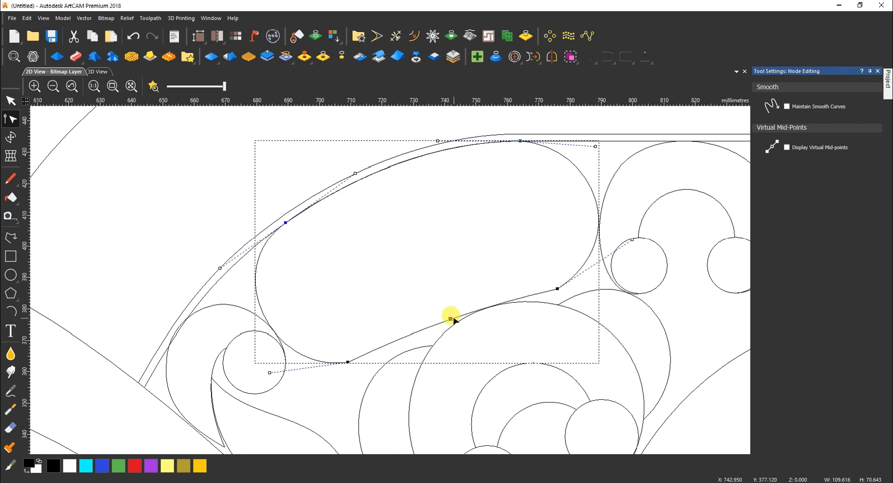
{"action": "scroll", "coordinate": [365, 364], "scroll_direction": "up", "scroll_amount": 5}
Cut the curve beneath the oval, close its ends smoothly and delete the leftover piece
{"action": "key", "text": "c"}
{"action": "key", "text": "c"}
{"action": "left_click", "coordinate": [532, 269]}
{"action": "left_click", "coordinate": [517, 308]}
{"action": "left_click_drag", "start_coordinate": [626, 58], "coordinate": [628, 93]}
{"action": "left_click", "coordinate": [629, 93]}
{"action": "left_click", "coordinate": [428, 344]}
{"action": "key", "text": "Delete"}
{"action": "scroll", "coordinate": [451, 341], "scroll_direction": "down", "scroll_amount": 2}
{"action": "scroll", "coordinate": [667, 218], "scroll_direction": "up", "scroll_amount": 7}
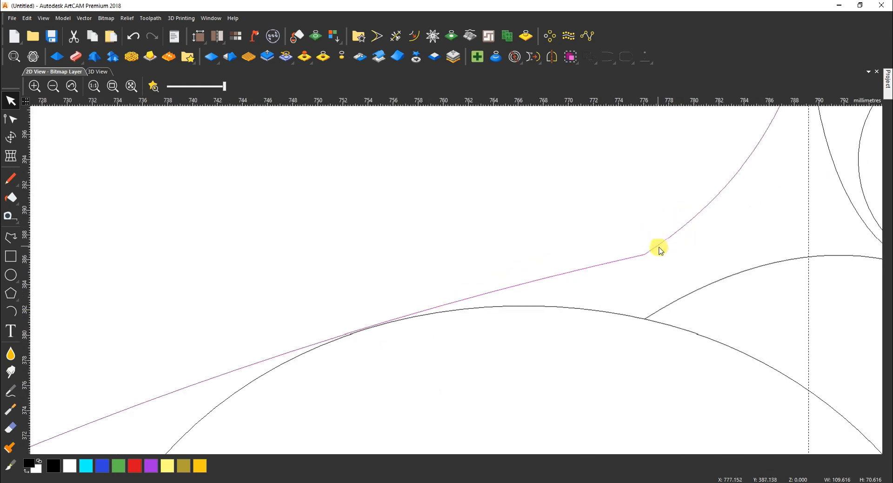
Cut the curve at a second point and join its open ends smoothly
{"action": "double_click", "coordinate": [625, 261]}
{"action": "key", "text": "c"}
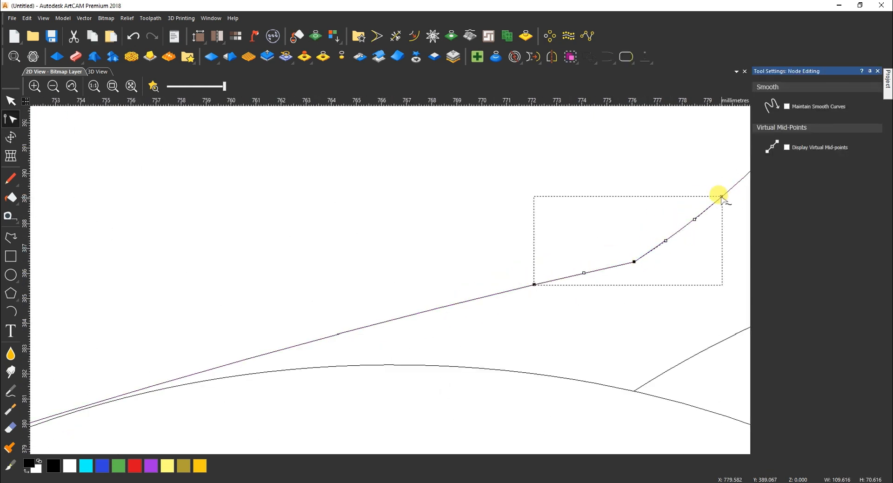
{"action": "left_click", "coordinate": [736, 175]}
{"action": "left_click", "coordinate": [734, 185]}
{"action": "left_click", "coordinate": [629, 58]}
{"action": "left_click", "coordinate": [643, 258]}
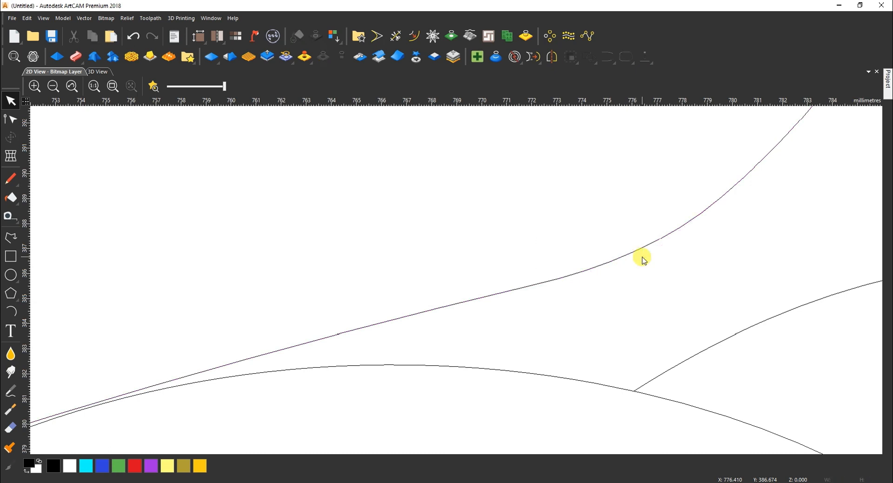
{"action": "scroll", "coordinate": [487, 292], "scroll_direction": "down", "scroll_amount": 5}
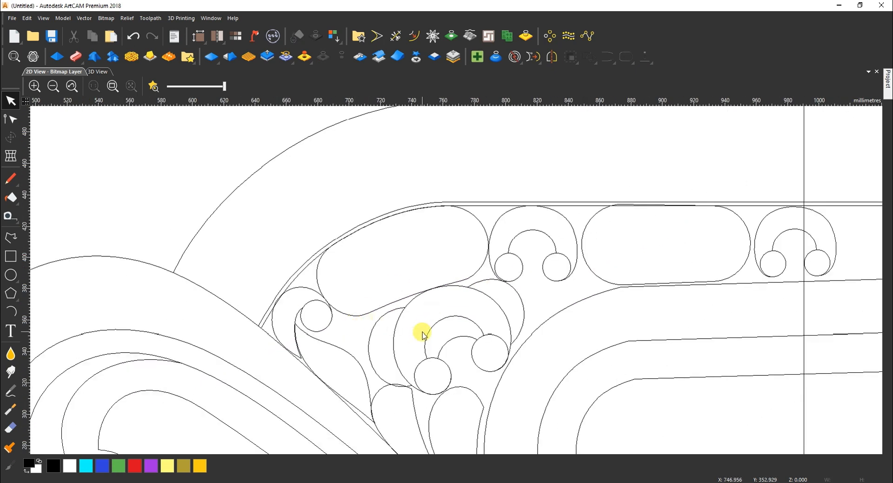
Pull the rounded slot's top-left node onto the line using Node Editing
{"action": "scroll", "coordinate": [598, 213], "scroll_direction": "up", "scroll_amount": 2}
{"action": "left_click", "coordinate": [593, 208]}
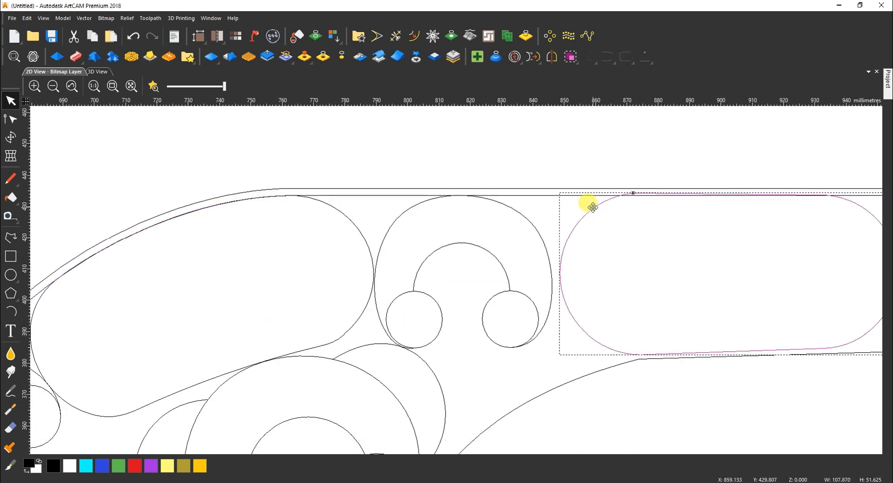
{"action": "scroll", "coordinate": [633, 207], "scroll_direction": "up", "scroll_amount": 1}
{"action": "key", "text": "n"}
{"action": "left_click_drag", "start_coordinate": [633, 179], "coordinate": [632, 183]}
{"action": "scroll", "coordinate": [621, 200], "scroll_direction": "down", "scroll_amount": 2}
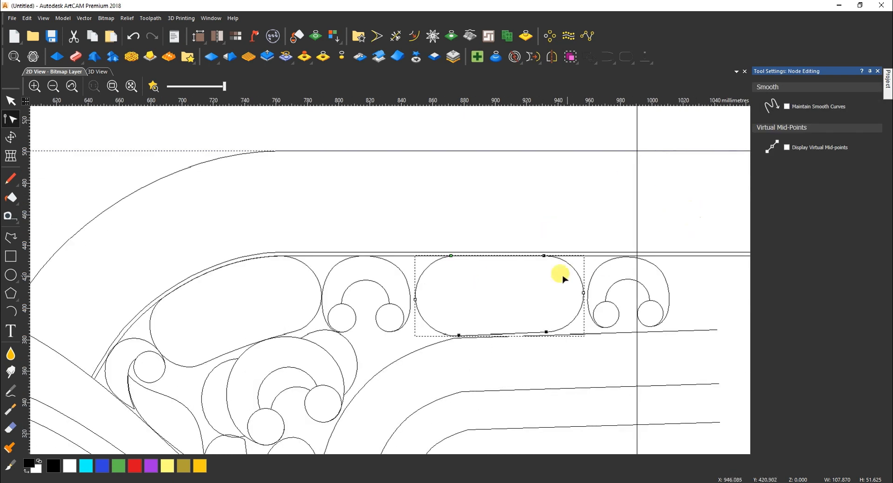
{"action": "scroll", "coordinate": [547, 258], "scroll_direction": "up", "scroll_amount": 3}
{"action": "scroll", "coordinate": [551, 237], "scroll_direction": "down", "scroll_amount": 4}
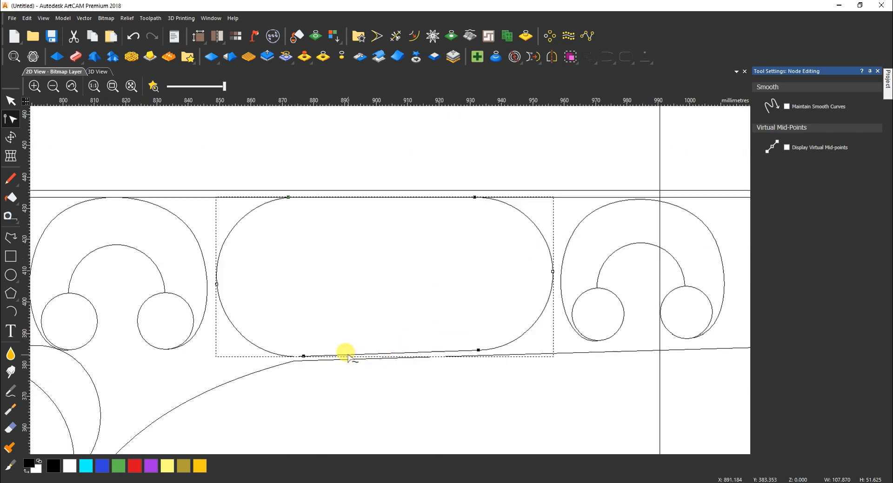
Level the slot's bottom nodes with Align Nodes
{"action": "left_click", "coordinate": [479, 350]}
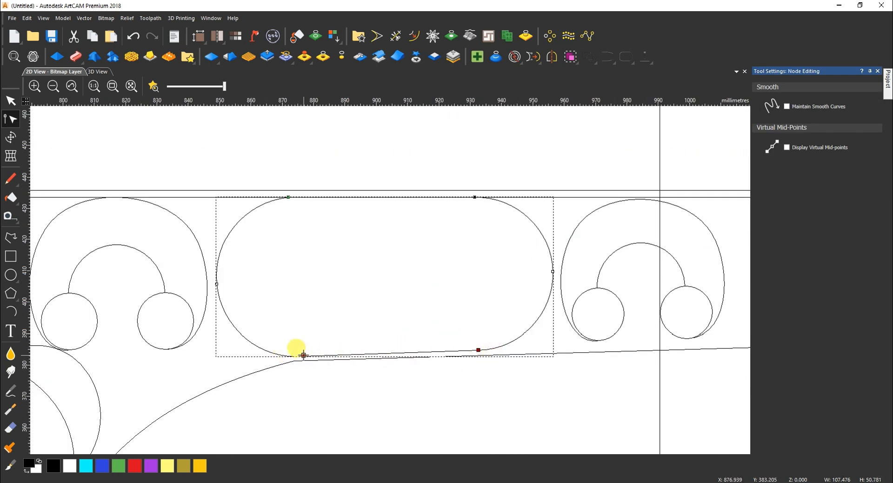
{"action": "right_click", "coordinate": [303, 355]}
{"action": "left_click", "coordinate": [433, 160]}
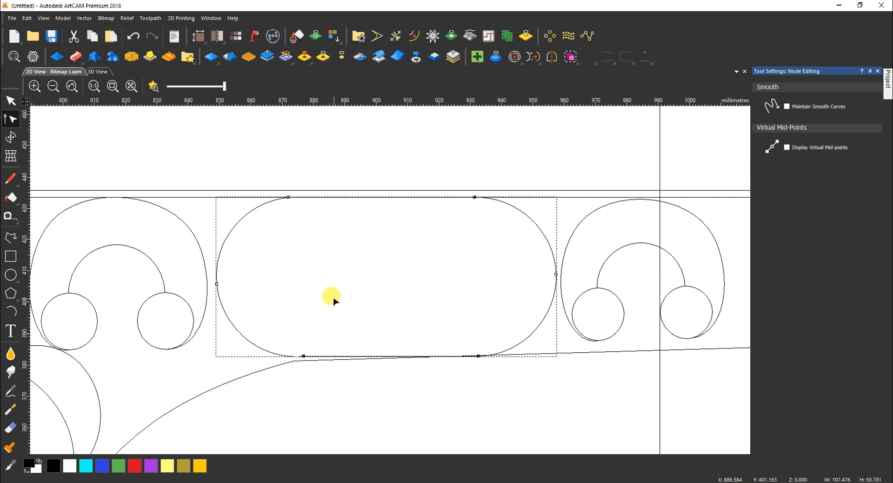
{"action": "left_click", "coordinate": [303, 356], "text": "shift"}
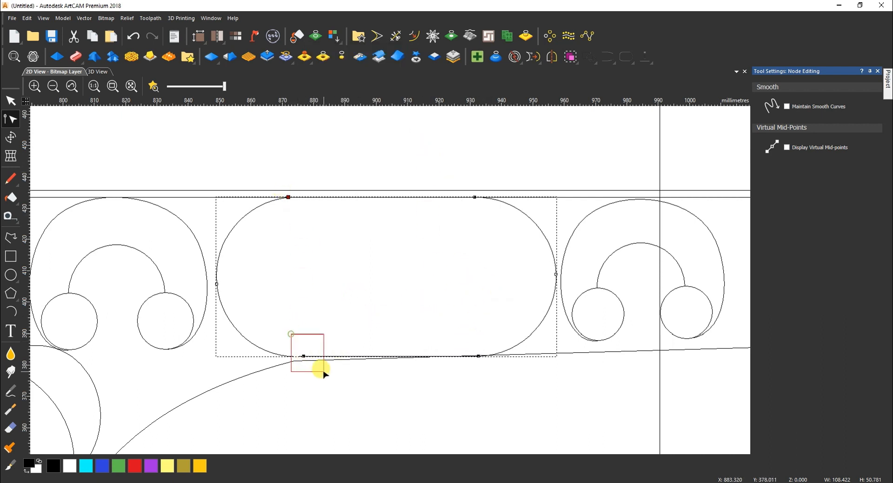
{"action": "right_click", "coordinate": [289, 199]}
{"action": "mouse_move", "coordinate": [354, 107]}
{"action": "left_click", "coordinate": [423, 121]}
Align the slot's top node vertically with the others
{"action": "left_click_drag", "start_coordinate": [268, 185], "coordinate": [313, 228]}
{"action": "right_click", "coordinate": [289, 196]}
{"action": "mouse_move", "coordinate": [326, 96]}
{"action": "left_click", "coordinate": [424, 110]}
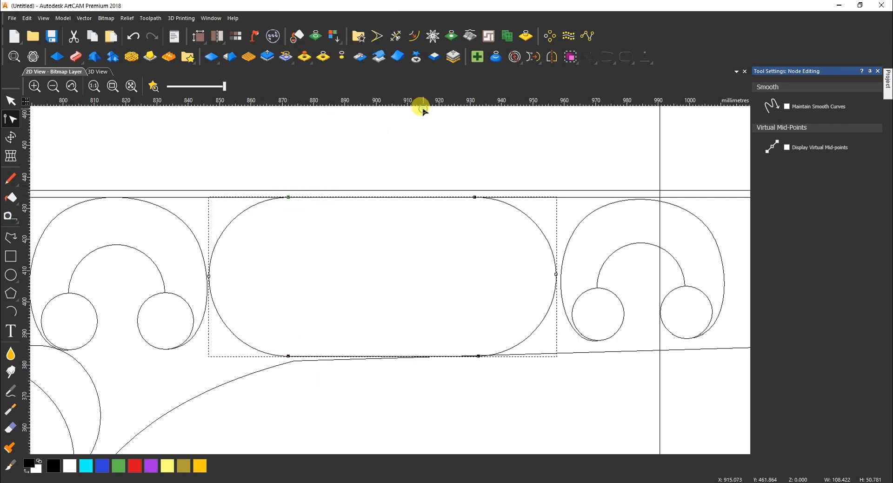
Line up the slot's right-side nodes with Align Nodes
{"action": "left_click", "coordinate": [479, 356]}
{"action": "right_click", "coordinate": [475, 196]}
{"action": "left_click", "coordinate": [522, 93]}
{"action": "left_click", "coordinate": [747, 112]}
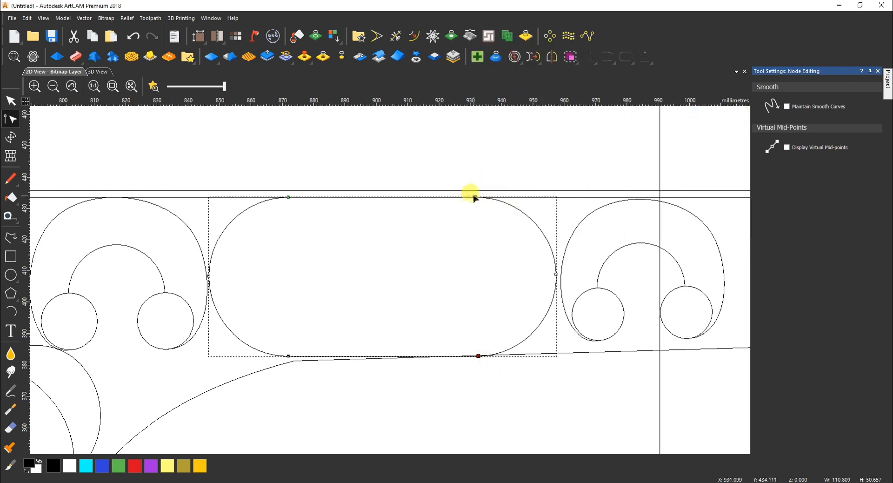
{"action": "right_click", "coordinate": [475, 196]}
{"action": "mouse_move", "coordinate": [530, 110]}
{"action": "left_click", "coordinate": [600, 109]}
Align the corner node where the long line under the slots meets the curve
{"action": "key", "text": "n"}
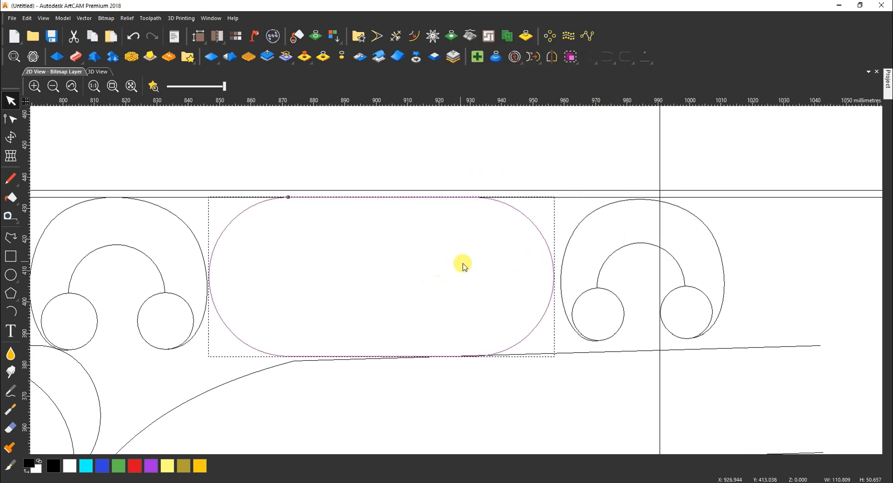
{"action": "scroll", "coordinate": [398, 315], "scroll_direction": "down", "scroll_amount": 2}
{"action": "scroll", "coordinate": [369, 319], "scroll_direction": "up", "scroll_amount": 2}
{"action": "left_click", "coordinate": [372, 318]}
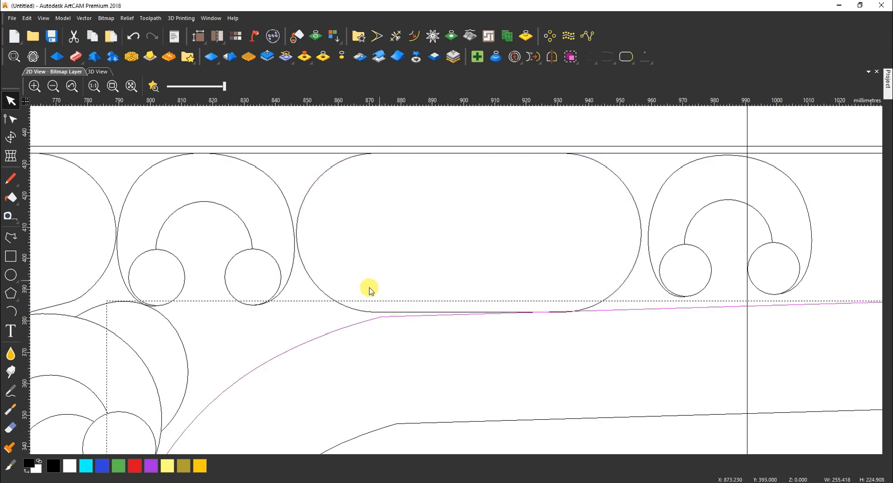
{"action": "scroll", "coordinate": [407, 264], "scroll_direction": "down", "scroll_amount": 1}
{"action": "key", "text": "n"}
{"action": "scroll", "coordinate": [421, 291], "scroll_direction": "up", "scroll_amount": 1}
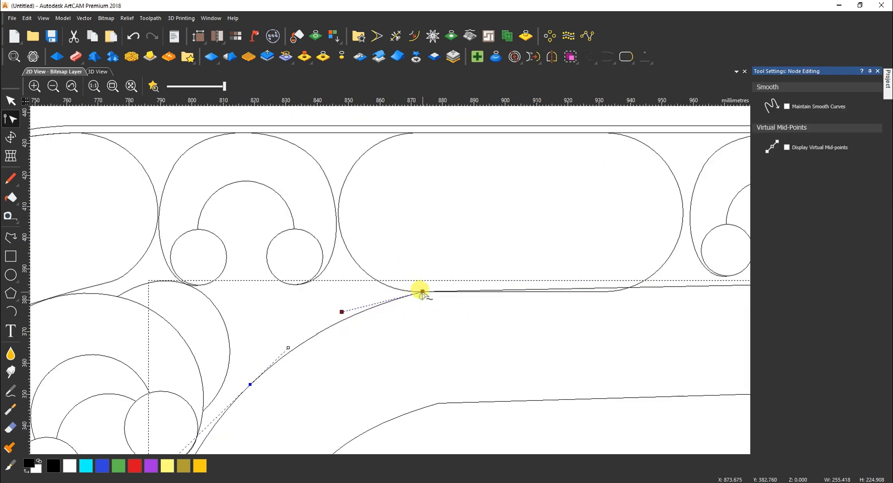
{"action": "scroll", "coordinate": [488, 302], "scroll_direction": "down", "scroll_amount": 1}
{"action": "left_click", "coordinate": [407, 285]}
{"action": "right_click", "coordinate": [407, 285]}
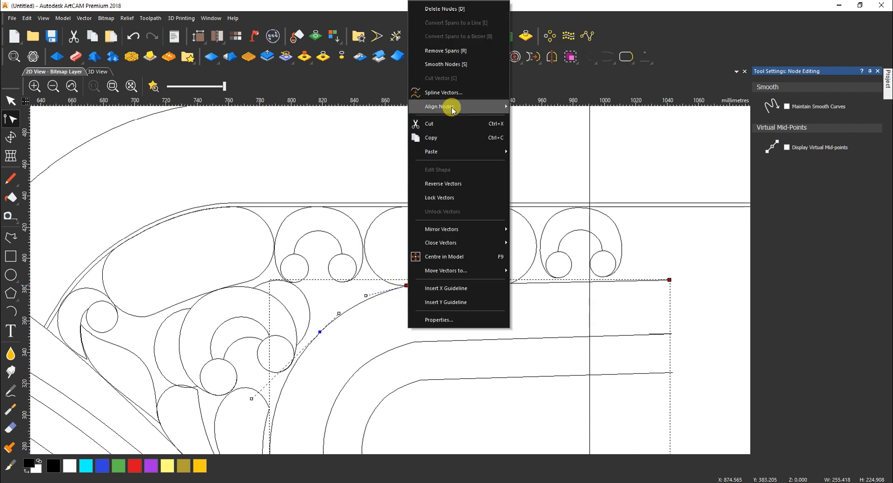
{"action": "mouse_move", "coordinate": [493, 107]}
{"action": "left_click", "coordinate": [533, 108]}
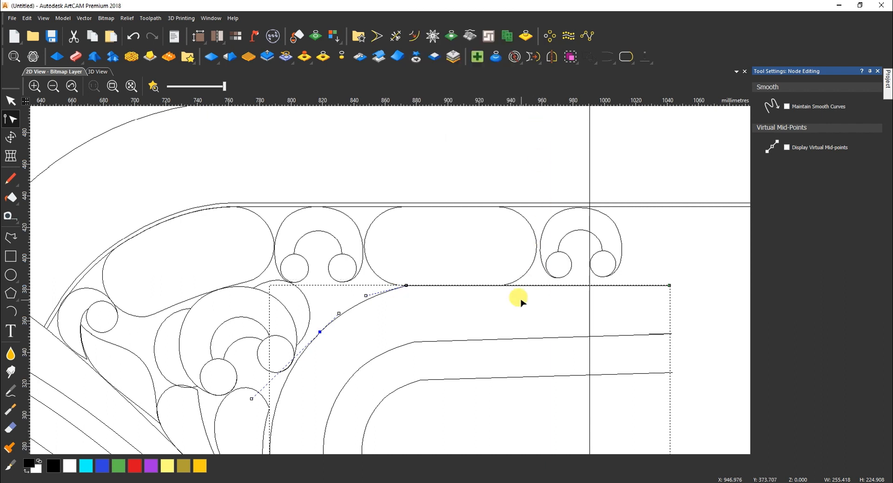
{"action": "key", "text": "Escape"}
Cut the curve near the line's corner and smooth-join the right-hand line to it
{"action": "scroll", "coordinate": [521, 298], "scroll_direction": "down", "scroll_amount": 1}
{"action": "left_click", "coordinate": [421, 290]}
{"action": "scroll", "coordinate": [427, 289], "scroll_direction": "up", "scroll_amount": 2}
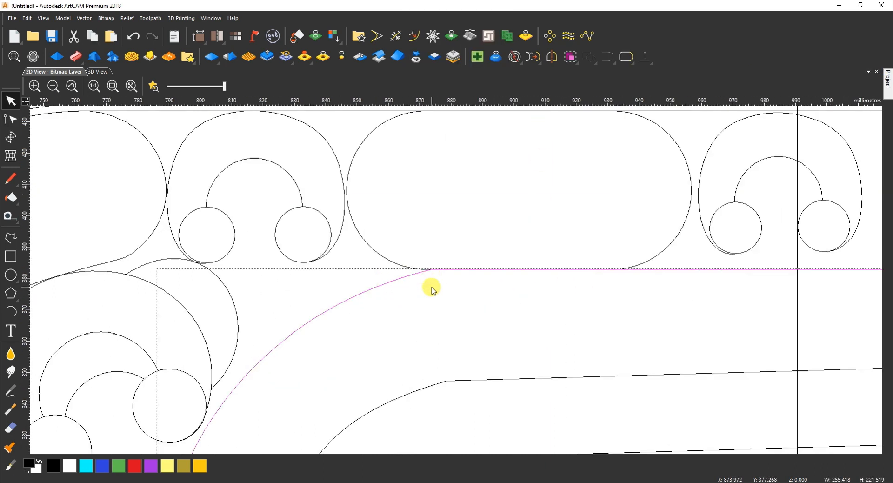
{"action": "key", "text": "n"}
{"action": "left_click", "coordinate": [471, 269]}
{"action": "key", "text": "c"}
{"action": "key", "text": "Escape"}
{"action": "left_click", "coordinate": [694, 269]}
{"action": "left_click", "coordinate": [282, 343], "text": "shift"}
{"action": "left_click_drag", "start_coordinate": [607, 58], "coordinate": [606, 95]}
Delete the old corner segment and the duplicate lower horizontal line
{"action": "scroll", "coordinate": [429, 269], "scroll_direction": "up", "scroll_amount": 2}
{"action": "left_click", "coordinate": [424, 276]}
{"action": "key", "text": "Delete"}
{"action": "scroll", "coordinate": [427, 280], "scroll_direction": "down", "scroll_amount": 2}
{"action": "scroll", "coordinate": [428, 282], "scroll_direction": "down", "scroll_amount": 5}
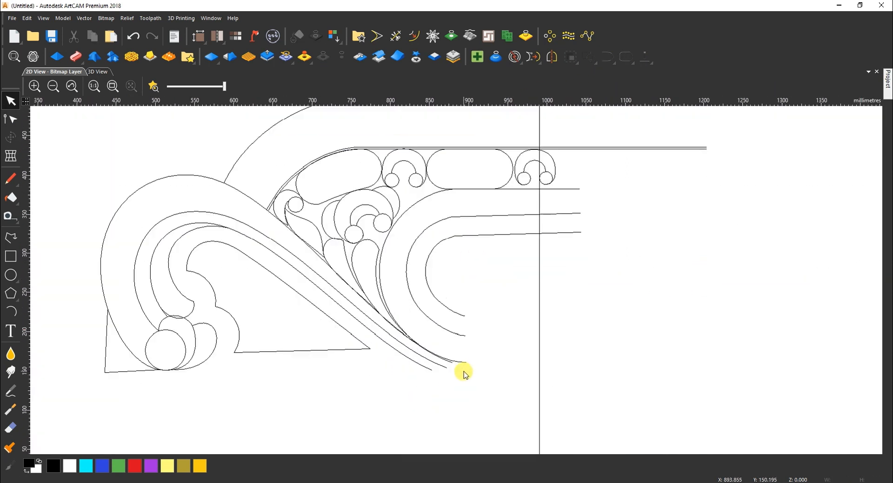
{"action": "scroll", "coordinate": [508, 214], "scroll_direction": "up", "scroll_amount": 3}
{"action": "left_click", "coordinate": [507, 222]}
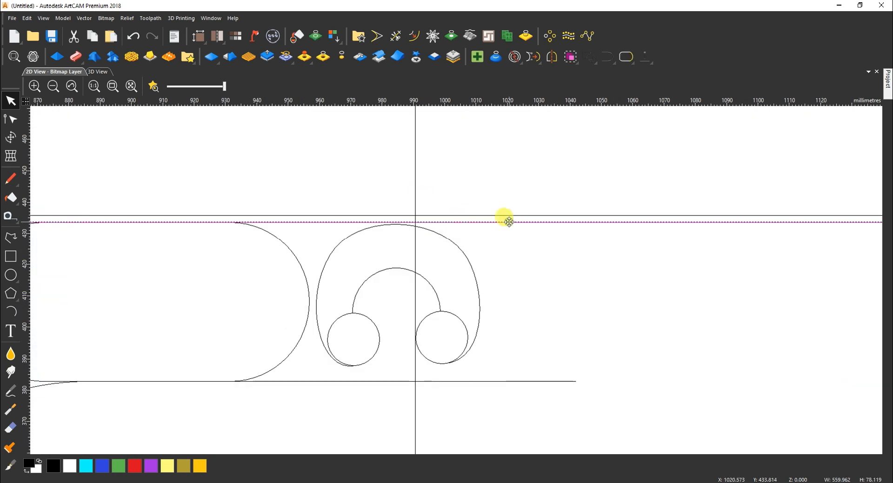
{"action": "key", "text": "Delete"}
Check the rounded slot, the leaf shape and the large arc-and-line shape's nodes
{"action": "scroll", "coordinate": [506, 221], "scroll_direction": "down", "scroll_amount": 2}
{"action": "left_click", "coordinate": [338, 304]}
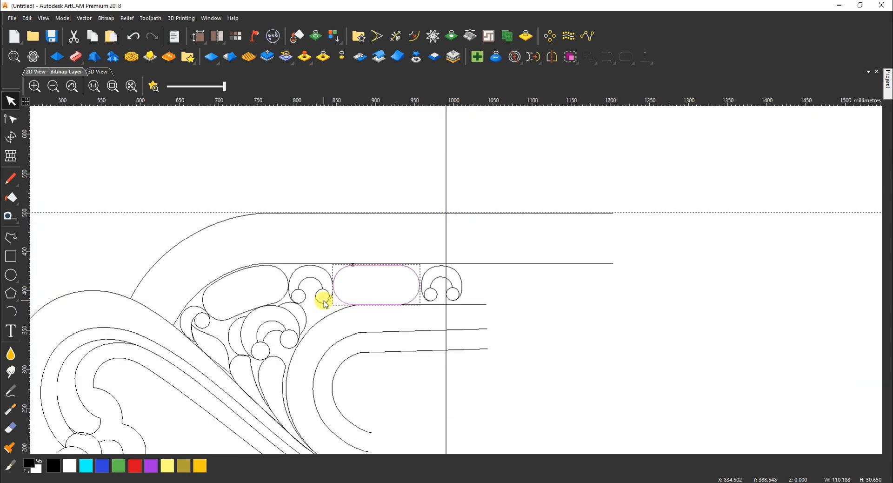
{"action": "scroll", "coordinate": [297, 325], "scroll_direction": "up", "scroll_amount": 1}
{"action": "scroll", "coordinate": [254, 338], "scroll_direction": "down", "scroll_amount": 1}
{"action": "scroll", "coordinate": [328, 331], "scroll_direction": "up", "scroll_amount": 2}
{"action": "left_click", "coordinate": [331, 326]}
{"action": "scroll", "coordinate": [293, 334], "scroll_direction": "down", "scroll_amount": 1}
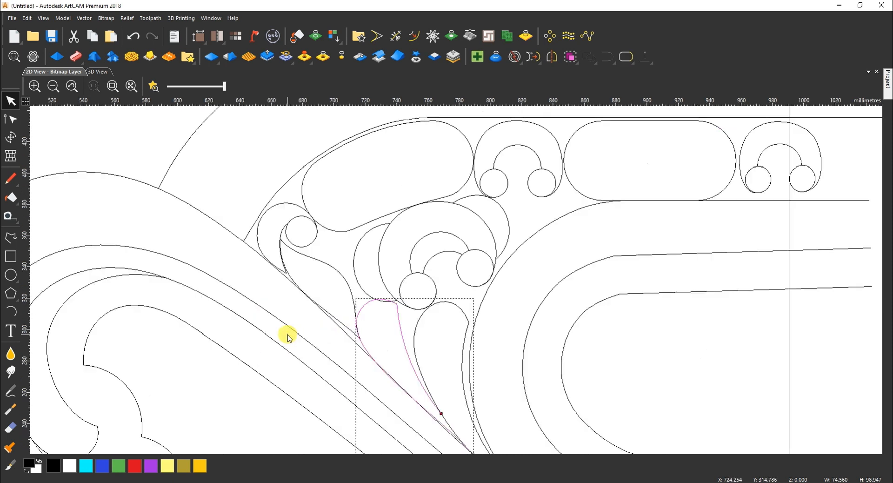
{"action": "scroll", "coordinate": [456, 282], "scroll_direction": "down", "scroll_amount": 2}
{"action": "left_click", "coordinate": [510, 250]}
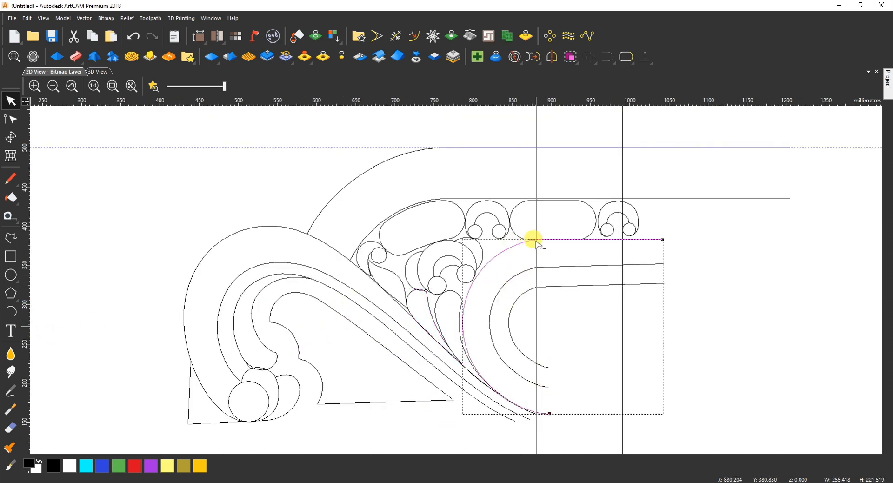
{"action": "scroll", "coordinate": [535, 240], "scroll_direction": "up", "scroll_amount": 5}
{"action": "key", "text": "n"}
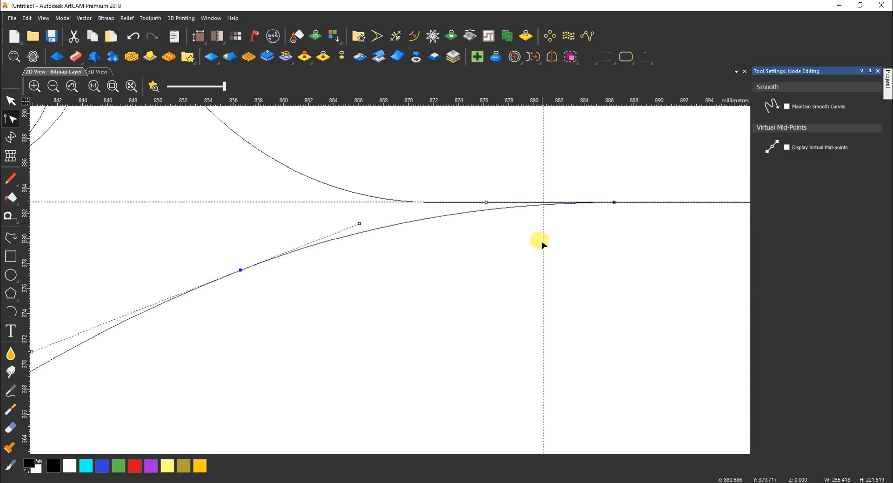
{"action": "key", "text": "n"}
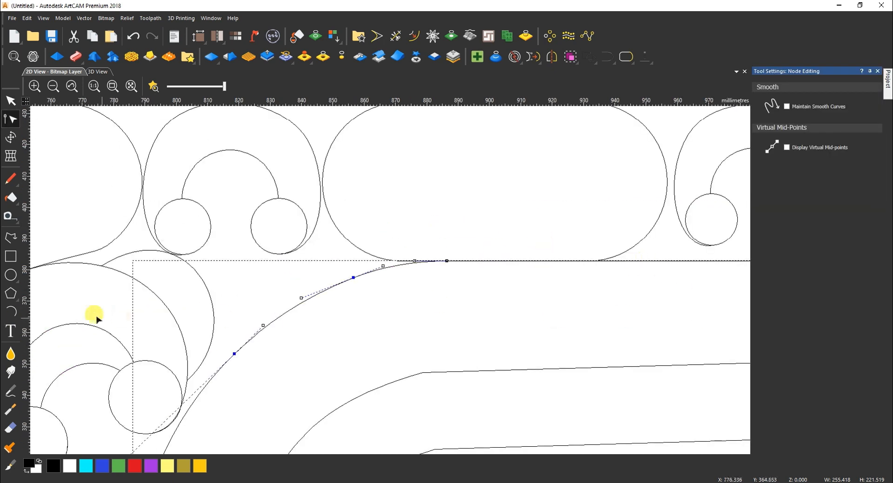
Drag a vertical guideline from the ruler to the end of the arc
{"action": "left_click_drag", "start_coordinate": [26, 326], "coordinate": [447, 259]}
{"action": "scroll", "coordinate": [417, 391], "scroll_direction": "down", "scroll_amount": 4}
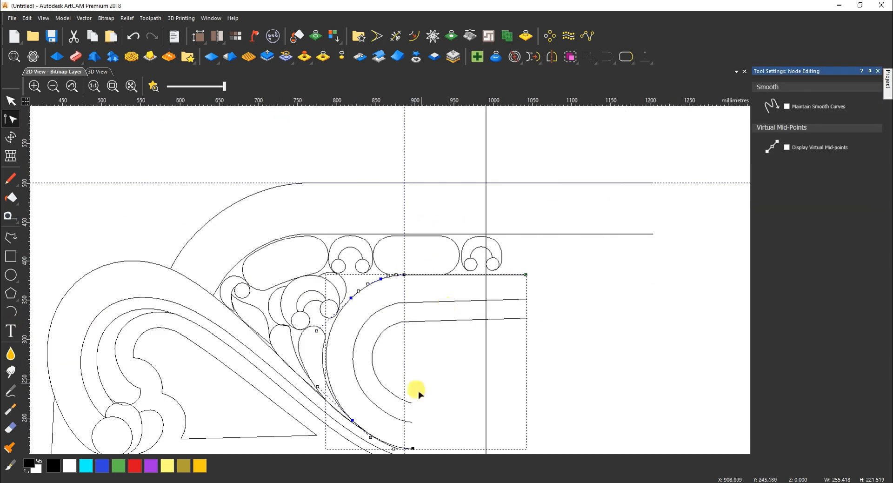
{"action": "scroll", "coordinate": [400, 385], "scroll_direction": "up", "scroll_amount": 4}
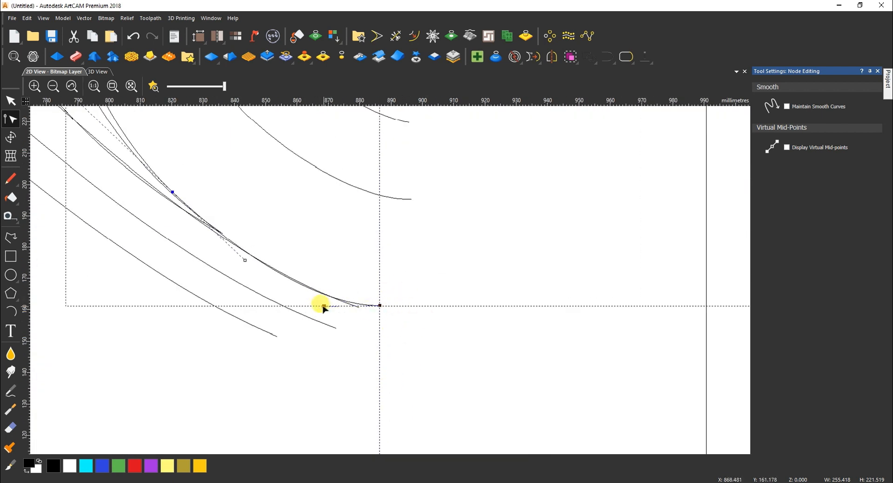
{"action": "scroll", "coordinate": [321, 280], "scroll_direction": "down", "scroll_amount": 3}
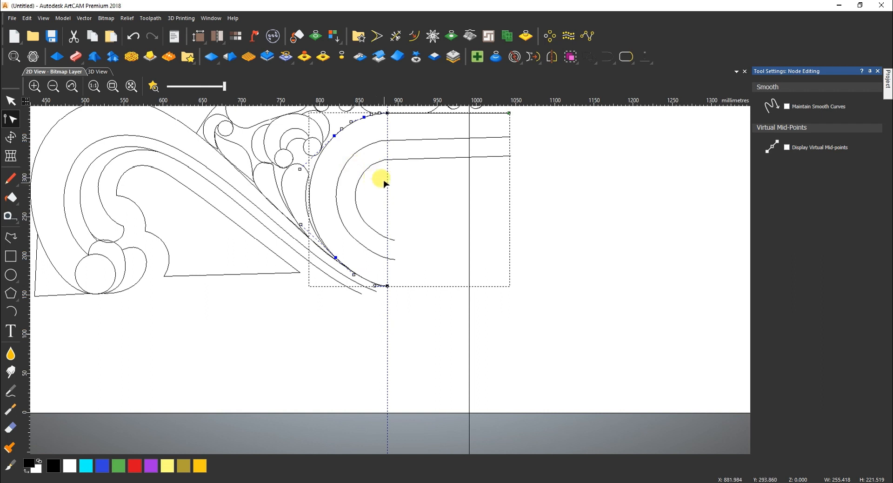
{"action": "scroll", "coordinate": [489, 129], "scroll_direction": "down", "scroll_amount": 2}
{"action": "scroll", "coordinate": [491, 117], "scroll_direction": "up", "scroll_amount": 3}
Trim the line past the guide, then draw a horizontal line from the curve's end and join them
{"action": "left_click", "coordinate": [397, 37]}
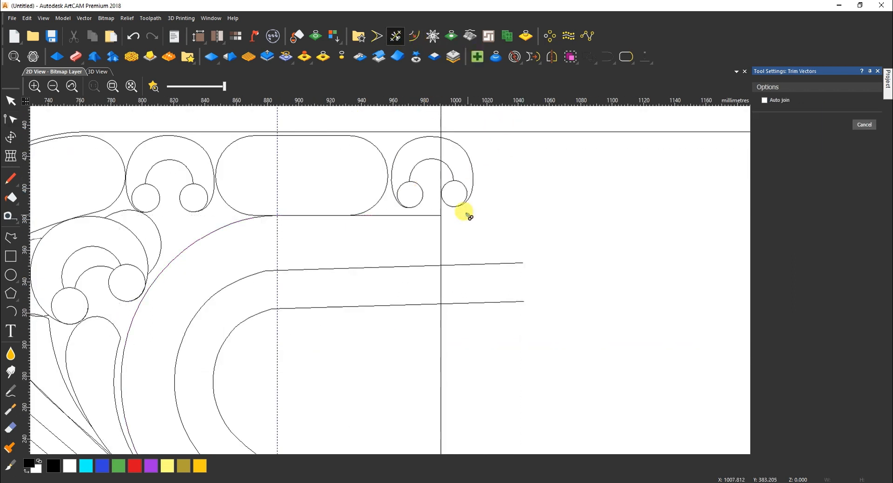
{"action": "left_click", "coordinate": [470, 216]}
{"action": "left_click", "coordinate": [217, 226]}
{"action": "scroll", "coordinate": [406, 349], "scroll_direction": "down", "scroll_amount": 2}
{"action": "scroll", "coordinate": [400, 350], "scroll_direction": "up", "scroll_amount": 2}
{"action": "left_click", "coordinate": [10, 238]}
{"action": "left_click", "coordinate": [343, 356]}
{"action": "left_click", "coordinate": [535, 356]}
{"action": "key", "text": "Escape"}
{"action": "left_click", "coordinate": [335, 355], "text": "shift"}
{"action": "left_click", "coordinate": [606, 59]}
Trim the excess line at the guide and mirror the arc to complete the capsule
{"action": "left_click", "coordinate": [396, 36]}
{"action": "left_click", "coordinate": [526, 356]}
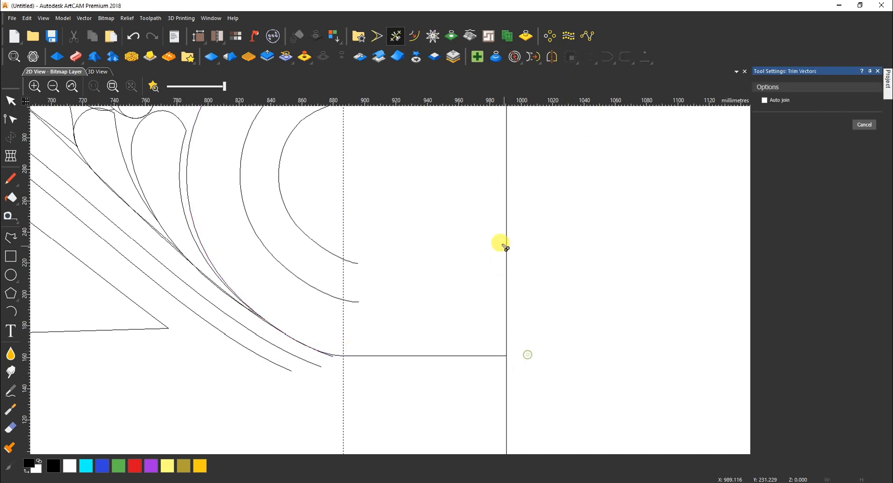
{"action": "scroll", "coordinate": [465, 215], "scroll_direction": "down", "scroll_amount": 2}
{"action": "key", "text": "Escape"}
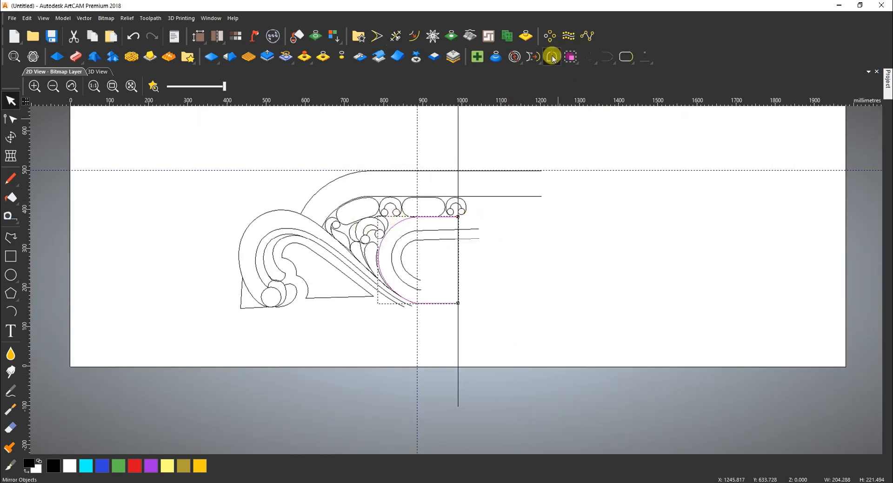
{"action": "left_click", "coordinate": [553, 59]}
{"action": "left_click", "coordinate": [791, 215]}
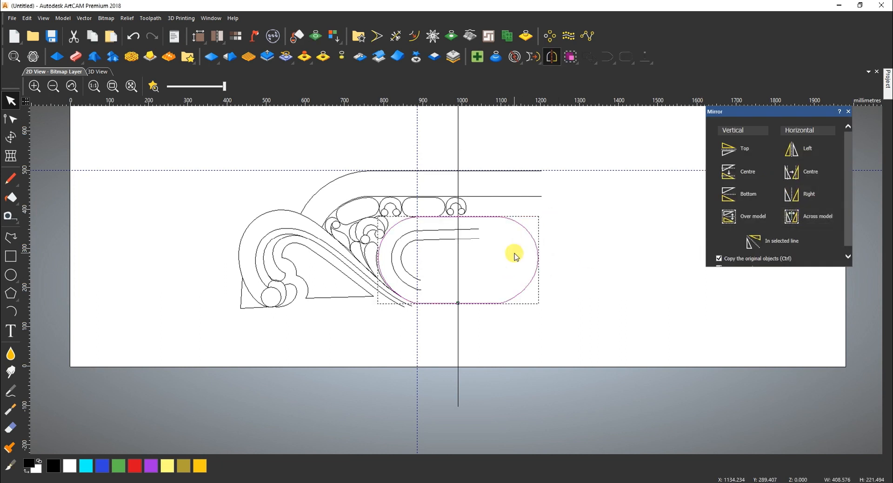
{"action": "left_click", "coordinate": [849, 111]}
Create an initial inward offset of the capsule outline
{"action": "scroll", "coordinate": [417, 231], "scroll_direction": "up", "scroll_amount": 2}
{"action": "left_click", "coordinate": [414, 36]}
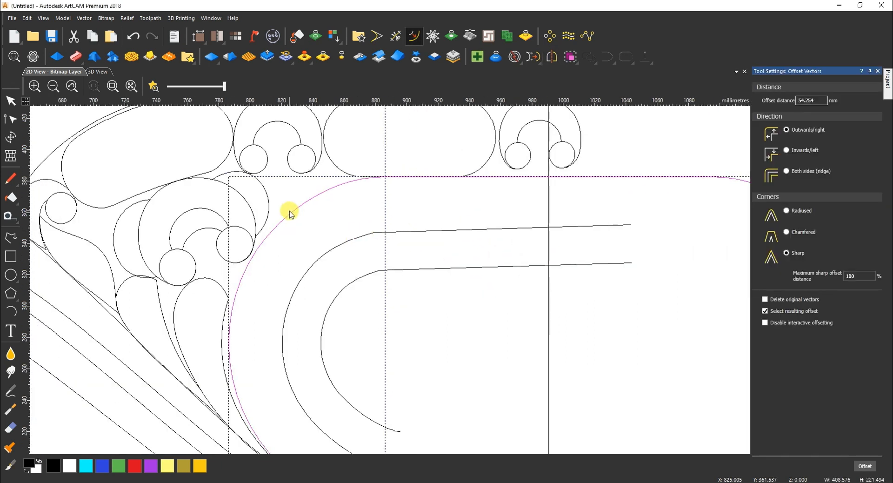
{"action": "left_click_drag", "start_coordinate": [248, 319], "coordinate": [283, 338]}
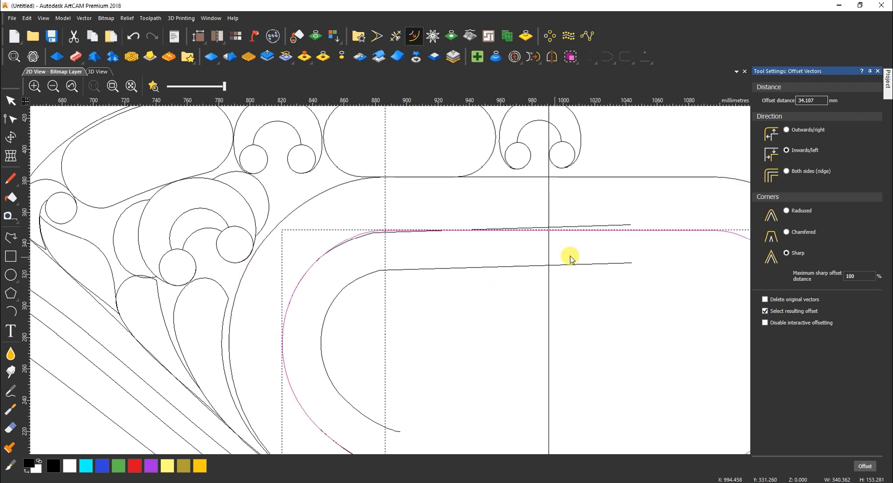
{"action": "key", "text": "Escape"}
{"action": "scroll", "coordinate": [604, 221], "scroll_direction": "up", "scroll_amount": 1}
{"action": "left_click", "coordinate": [626, 231]}
{"action": "scroll", "coordinate": [626, 233], "scroll_direction": "down", "scroll_amount": 1}
{"action": "left_click", "coordinate": [626, 234]}
{"action": "scroll", "coordinate": [626, 234], "scroll_direction": "down", "scroll_amount": 1}
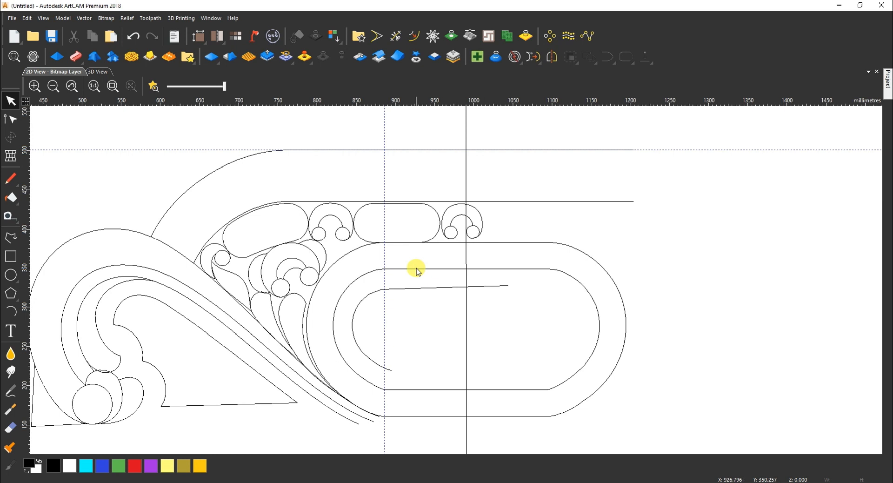
Offset the outer capsule ring inward by 35 mm, then add a 30 mm inner ring
{"action": "left_click", "coordinate": [411, 268]}
{"action": "left_click", "coordinate": [414, 35]}
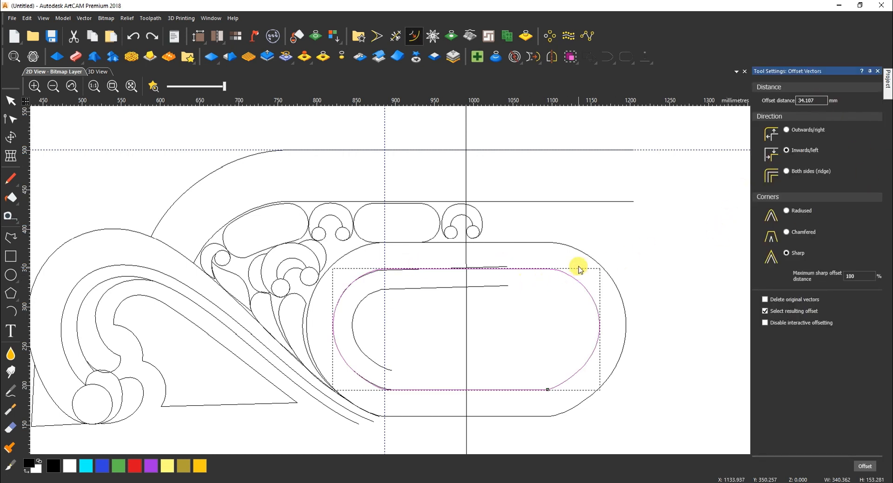
{"action": "left_click", "coordinate": [552, 291]}
{"action": "left_click_drag", "start_coordinate": [822, 100], "coordinate": [782, 99]}
{"action": "type", "text": "35"}
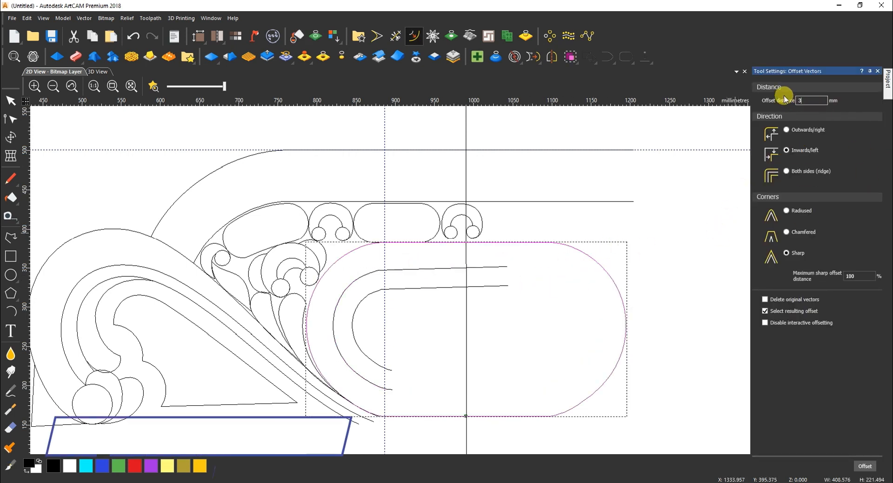
{"action": "left_click", "coordinate": [860, 461]}
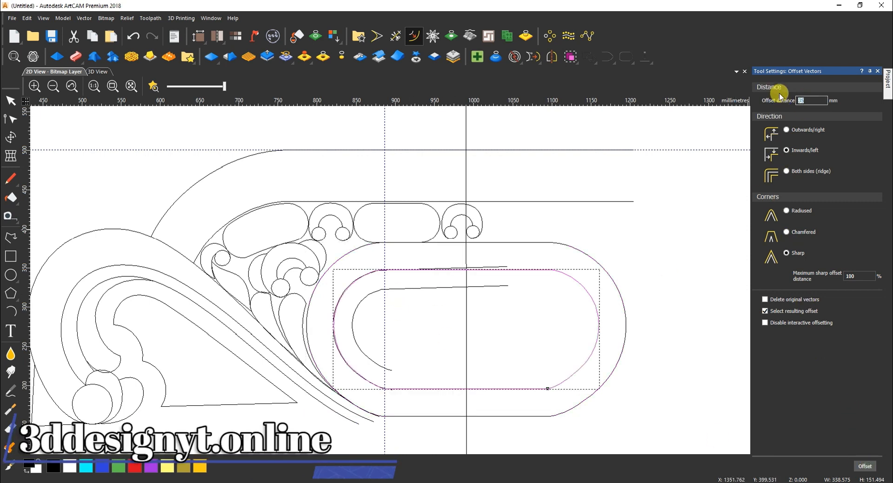
{"action": "left_click", "coordinate": [871, 467]}
{"action": "scroll", "coordinate": [466, 280], "scroll_direction": "up", "scroll_amount": 1}
{"action": "key", "text": "Escape"}
Delete the hand-drawn inner line
{"action": "left_click", "coordinate": [521, 293]}
{"action": "key", "text": "Delete"}
{"action": "scroll", "coordinate": [545, 297], "scroll_direction": "down", "scroll_amount": 1}
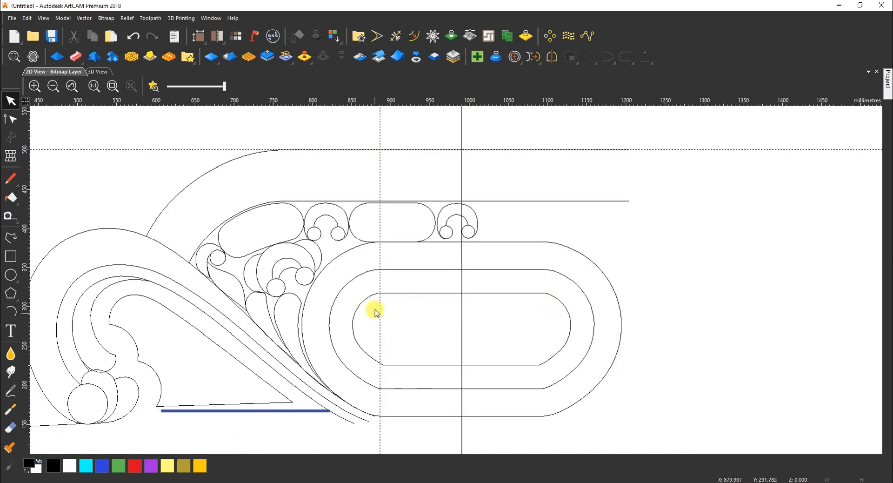
Cut the short overlapping span off the middle oval and close it with a smooth curve
{"action": "left_click", "coordinate": [543, 387]}
{"action": "scroll", "coordinate": [526, 374], "scroll_direction": "up", "scroll_amount": 6}
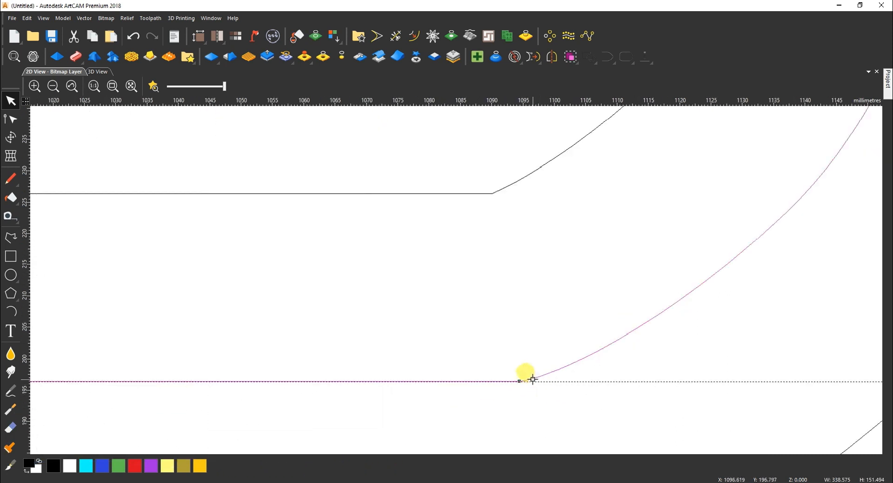
{"action": "key", "text": "n"}
{"action": "scroll", "coordinate": [501, 406], "scroll_direction": "down", "scroll_amount": 6}
{"action": "scroll", "coordinate": [196, 283], "scroll_direction": "up", "scroll_amount": 4}
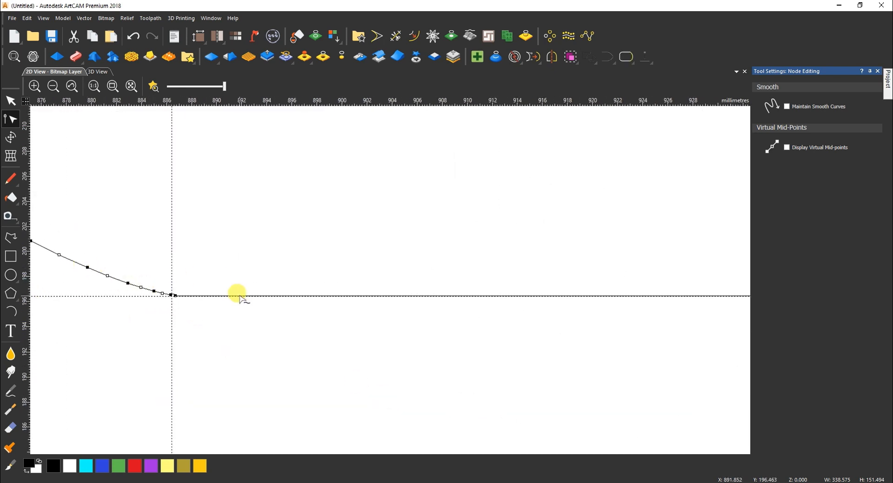
{"action": "key", "text": "n"}
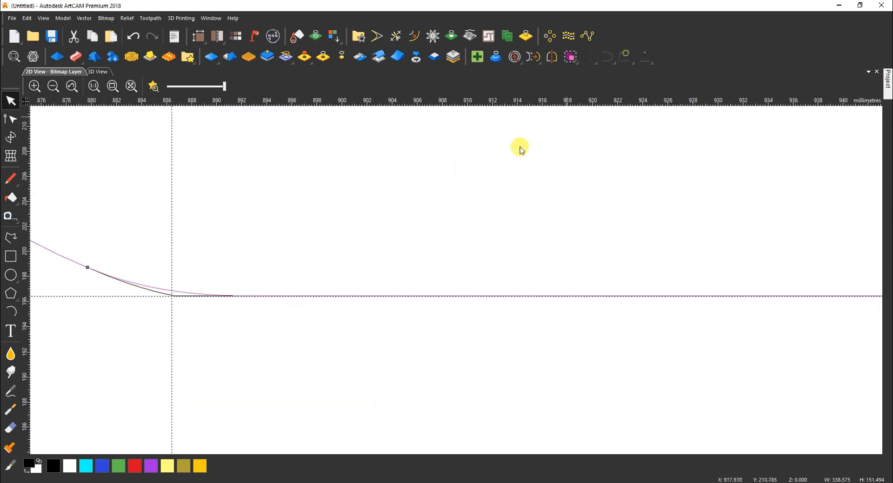
{"action": "scroll", "coordinate": [390, 217], "scroll_direction": "down", "scroll_amount": 3}
{"action": "scroll", "coordinate": [449, 273], "scroll_direction": "up", "scroll_amount": 2}
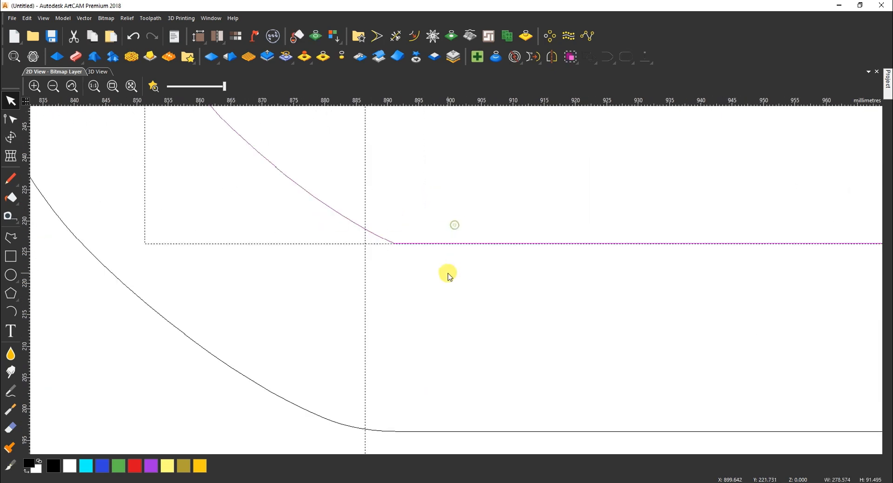
{"action": "key", "text": "n"}
{"action": "key", "text": "c"}
{"action": "key", "text": "c"}
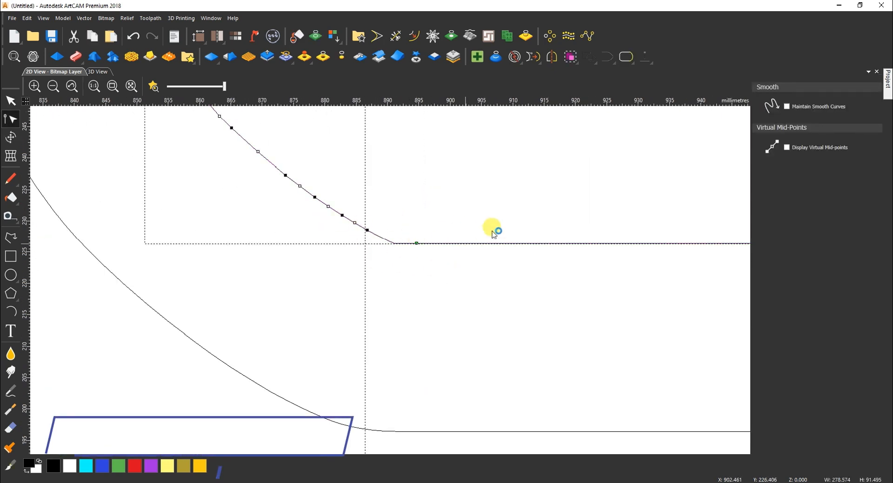
{"action": "key", "text": "n"}
{"action": "left_click", "coordinate": [627, 57]}
Check the nodes of the upper corner curve
{"action": "left_click", "coordinate": [399, 238]}
{"action": "scroll", "coordinate": [439, 199], "scroll_direction": "down", "scroll_amount": 3}
{"action": "scroll", "coordinate": [439, 216], "scroll_direction": "up", "scroll_amount": 4}
{"action": "left_click", "coordinate": [460, 198]}
{"action": "key", "text": "n"}
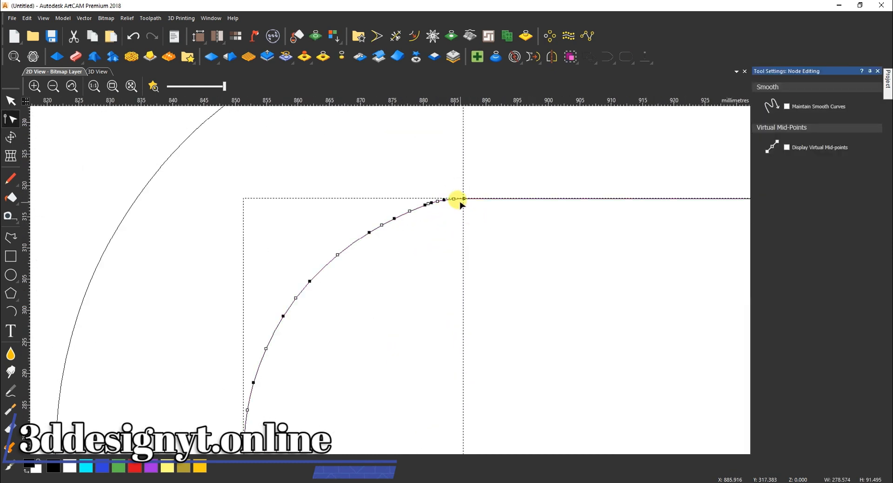
{"action": "key", "text": "n"}
{"action": "scroll", "coordinate": [472, 225], "scroll_direction": "down", "scroll_amount": 3}
Reshape the first teardrop curve by moving its node and adjusting its left and right bends
{"action": "scroll", "coordinate": [486, 329], "scroll_direction": "down", "scroll_amount": 3}
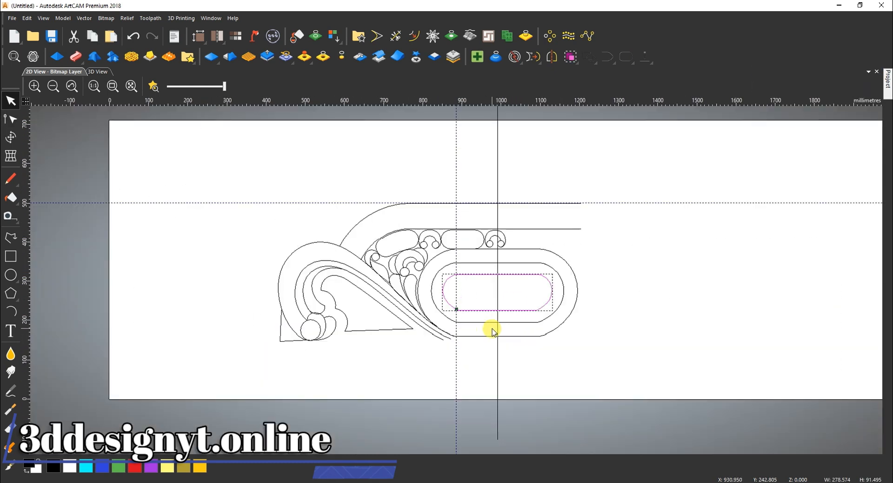
{"action": "scroll", "coordinate": [535, 282], "scroll_direction": "up", "scroll_amount": 2}
{"action": "left_click", "coordinate": [289, 270]}
{"action": "scroll", "coordinate": [290, 272], "scroll_direction": "up", "scroll_amount": 3}
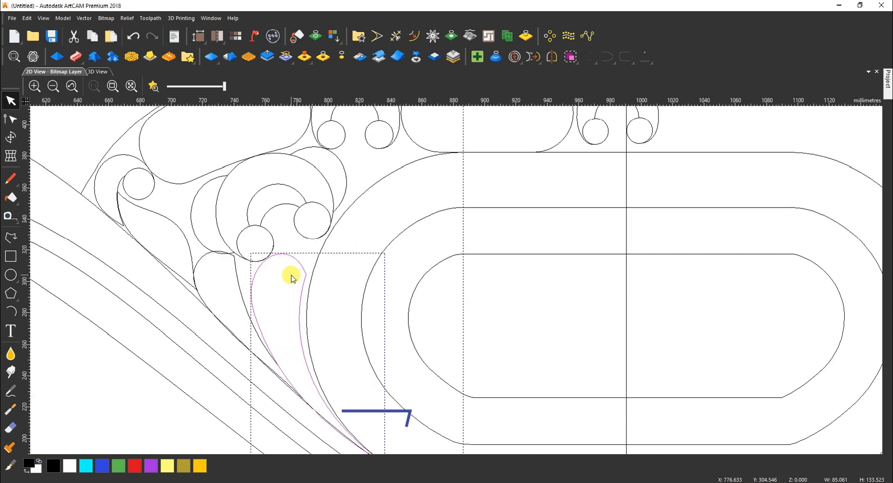
{"action": "key", "text": "n"}
{"action": "left_click_drag", "start_coordinate": [306, 274], "coordinate": [311, 274]}
{"action": "left_click_drag", "start_coordinate": [291, 333], "coordinate": [298, 327]}
{"action": "left_click_drag", "start_coordinate": [237, 262], "coordinate": [239, 251]}
{"action": "scroll", "coordinate": [310, 400], "scroll_direction": "up", "scroll_amount": 2}
{"action": "left_click_drag", "start_coordinate": [323, 428], "coordinate": [326, 425]}
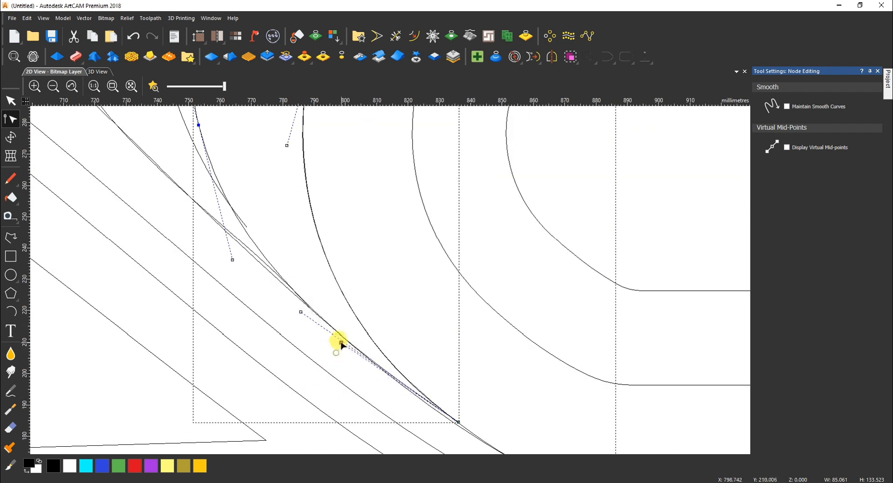
{"action": "scroll", "coordinate": [461, 409], "scroll_direction": "up", "scroll_amount": 4}
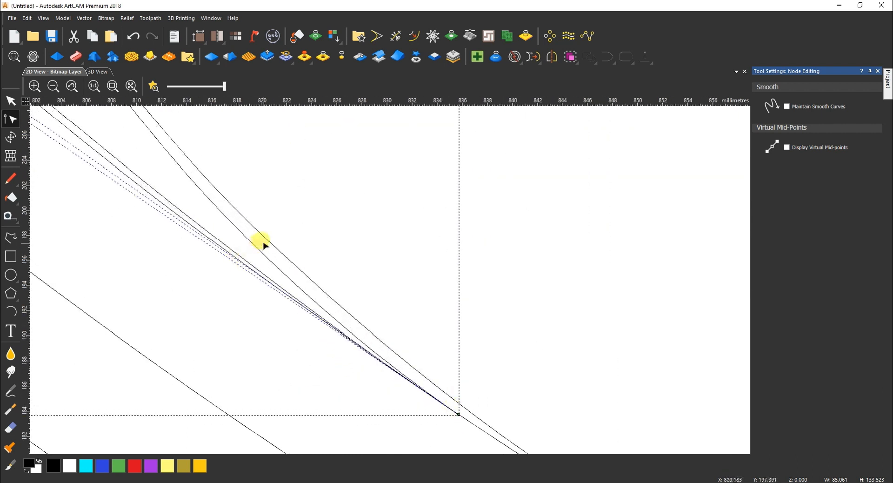
{"action": "key", "text": "n"}
Bend the next teardrop curve toward the lower right and up toward the small circle
{"action": "scroll", "coordinate": [282, 268], "scroll_direction": "down", "scroll_amount": 7}
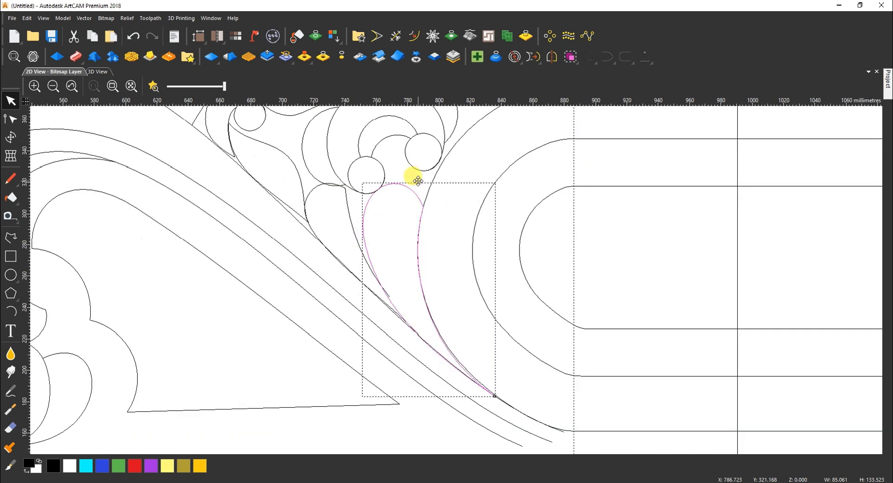
{"action": "scroll", "coordinate": [400, 325], "scroll_direction": "up", "scroll_amount": 4}
{"action": "key", "text": "n"}
{"action": "left_click_drag", "start_coordinate": [321, 201], "coordinate": [367, 268]}
{"action": "scroll", "coordinate": [372, 271], "scroll_direction": "down", "scroll_amount": 2}
{"action": "scroll", "coordinate": [291, 182], "scroll_direction": "down", "scroll_amount": 3}
{"action": "scroll", "coordinate": [256, 148], "scroll_direction": "up", "scroll_amount": 5}
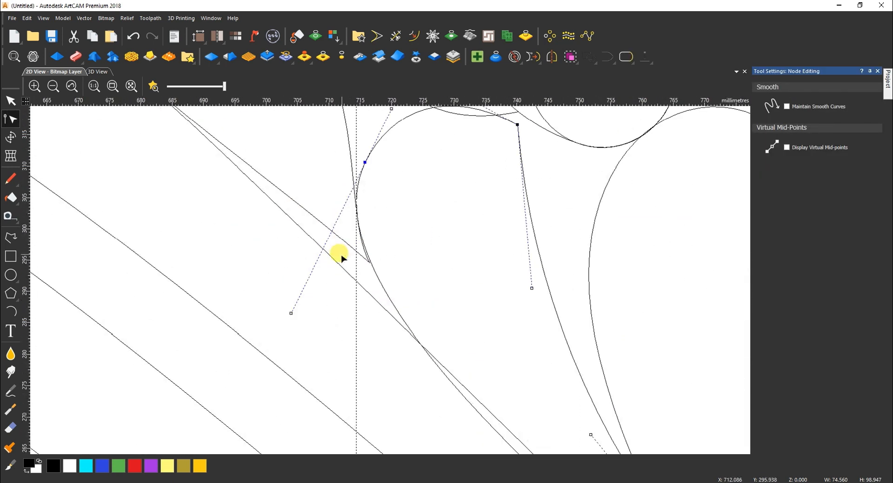
{"action": "scroll", "coordinate": [341, 257], "scroll_direction": "down", "scroll_amount": 2}
{"action": "left_click_drag", "start_coordinate": [341, 296], "coordinate": [347, 285]}
Fine-tune the teardrop's top and left nodes so it rounds smoothly over its top
{"action": "left_click_drag", "start_coordinate": [454, 211], "coordinate": [459, 207]}
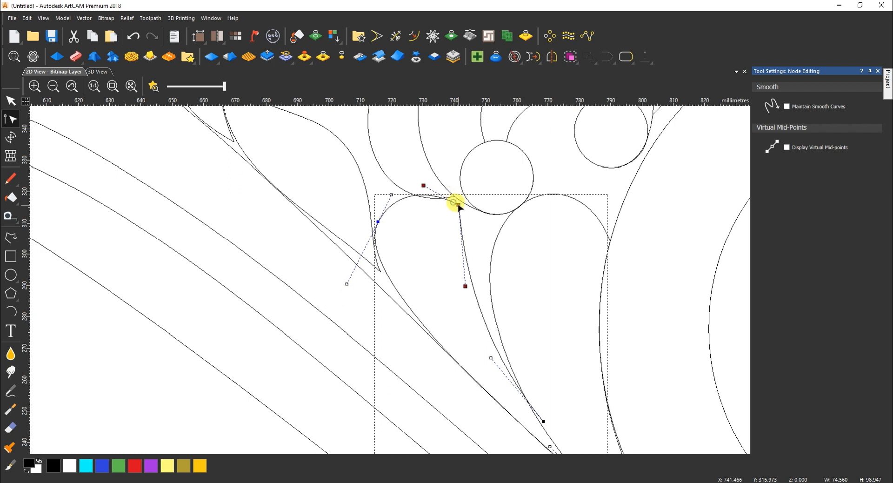
{"action": "left_click_drag", "start_coordinate": [378, 222], "coordinate": [383, 240]}
{"action": "left_click_drag", "start_coordinate": [352, 301], "coordinate": [363, 292]}
{"action": "left_click_drag", "start_coordinate": [395, 212], "coordinate": [433, 188]}
{"action": "left_click_drag", "start_coordinate": [382, 240], "coordinate": [385, 251]}
{"action": "left_click_drag", "start_coordinate": [398, 204], "coordinate": [387, 191]}
{"action": "left_click_drag", "start_coordinate": [459, 208], "coordinate": [463, 211]}
{"action": "left_click_drag", "start_coordinate": [382, 308], "coordinate": [387, 316]}
{"action": "scroll", "coordinate": [389, 298], "scroll_direction": "down", "scroll_amount": 2}
{"action": "scroll", "coordinate": [364, 233], "scroll_direction": "down", "scroll_amount": 4}
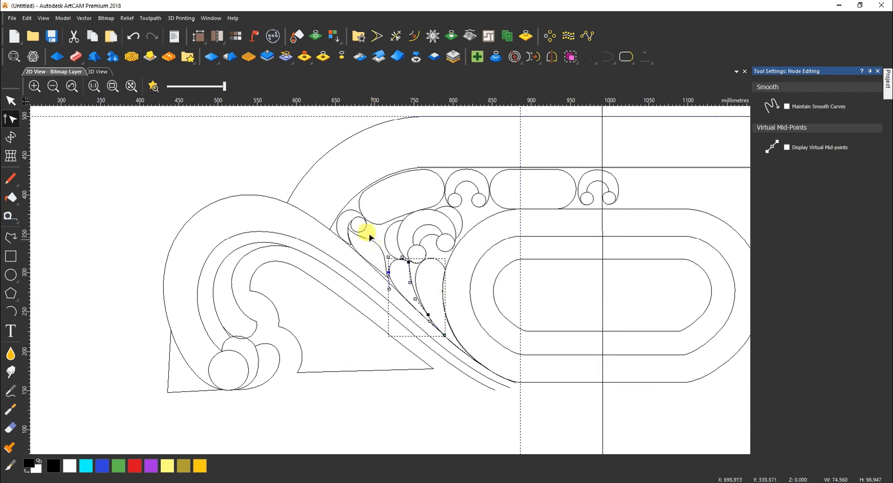
{"action": "key", "text": "Escape"}
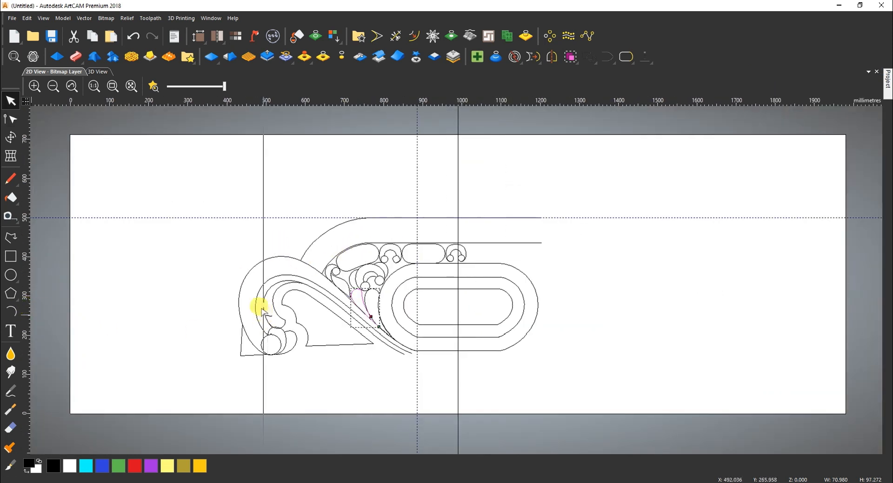
Move the horizontal guide to the base line and make the lower-left triangle's left edge vertical
{"action": "scroll", "coordinate": [235, 355], "scroll_direction": "up", "scroll_amount": 4}
{"action": "left_click_drag", "start_coordinate": [359, 332], "coordinate": [367, 351]}
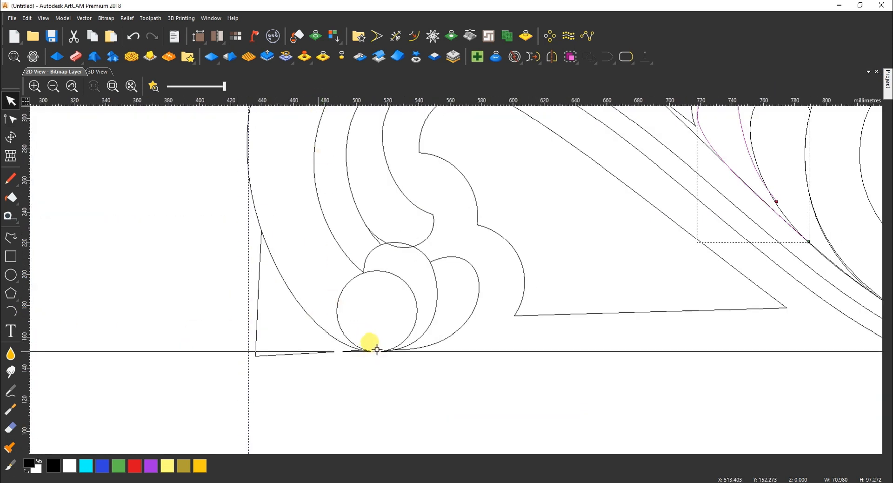
{"action": "double_click", "coordinate": [268, 356]}
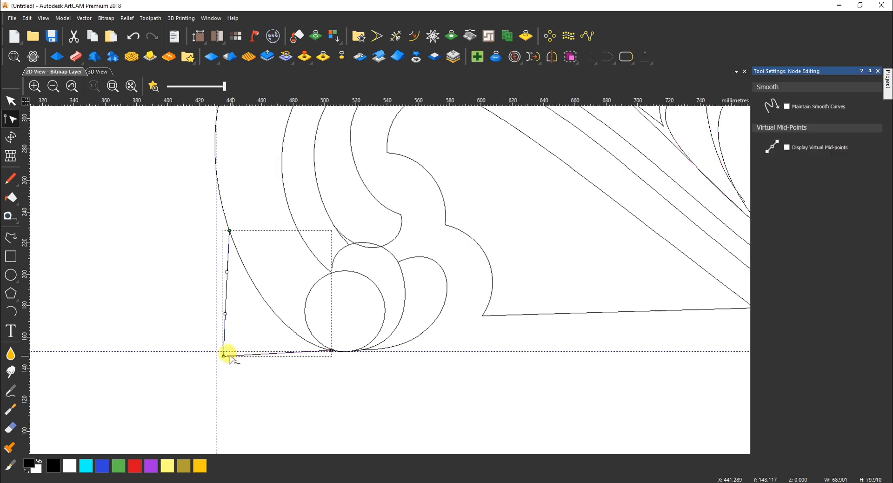
{"action": "scroll", "coordinate": [328, 346], "scroll_direction": "up", "scroll_amount": 4}
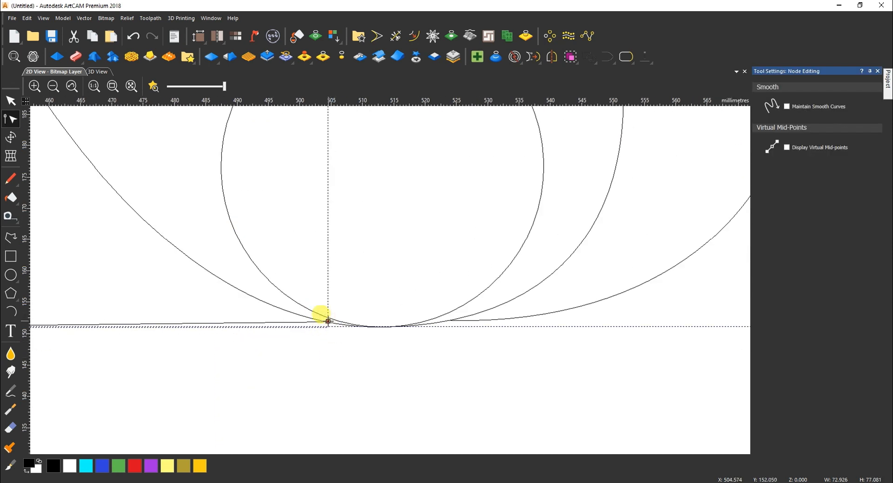
{"action": "scroll", "coordinate": [198, 235], "scroll_direction": "down", "scroll_amount": 4}
{"action": "left_click_drag", "start_coordinate": [262, 249], "coordinate": [259, 183]}
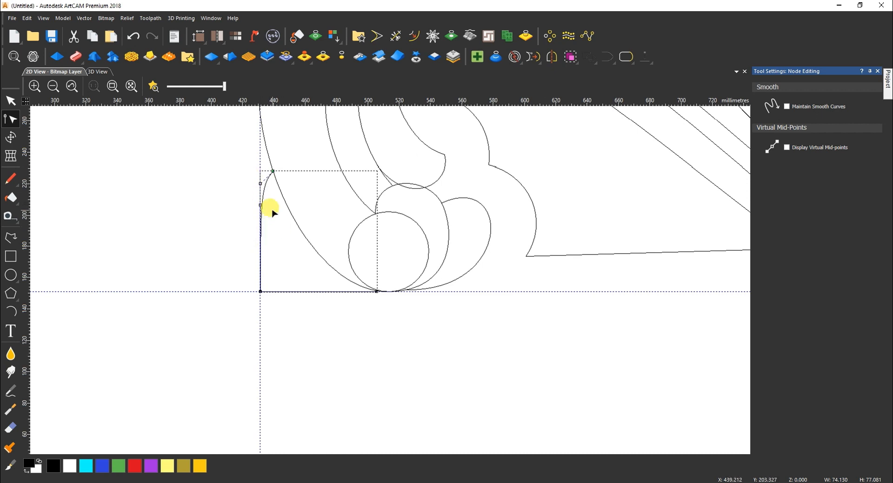
{"action": "scroll", "coordinate": [266, 207], "scroll_direction": "up", "scroll_amount": 4}
{"action": "scroll", "coordinate": [405, 313], "scroll_direction": "down", "scroll_amount": 4}
{"action": "key", "text": "n"}
Close the lower-left shape with a closing segment and bend that segment into a curve
{"action": "scroll", "coordinate": [419, 293], "scroll_direction": "down", "scroll_amount": 2}
{"action": "left_click", "coordinate": [626, 56]}
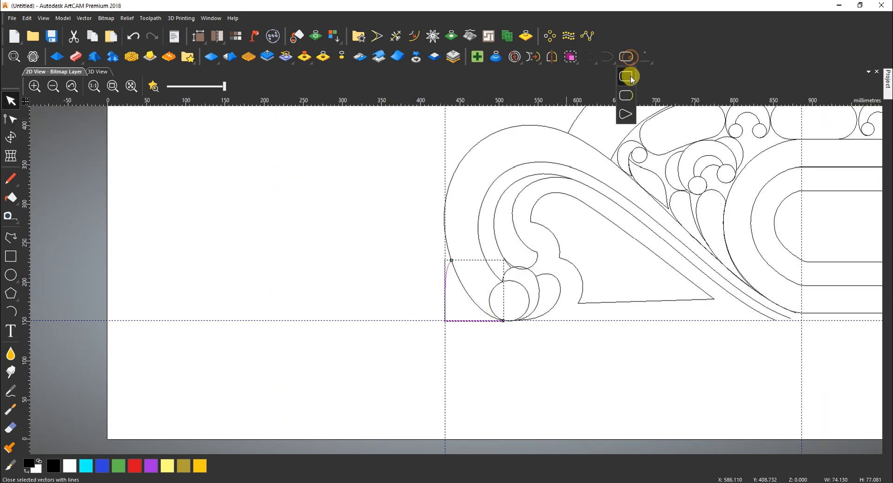
{"action": "left_click", "coordinate": [630, 75]}
{"action": "scroll", "coordinate": [486, 302], "scroll_direction": "up", "scroll_amount": 4}
{"action": "key", "text": "n"}
{"action": "key", "text": "b"}
{"action": "left_click_drag", "start_coordinate": [485, 279], "coordinate": [471, 339]}
{"action": "left_click_drag", "start_coordinate": [401, 258], "coordinate": [395, 255]}
{"action": "scroll", "coordinate": [444, 262], "scroll_direction": "down", "scroll_amount": 4}
{"action": "key", "text": "n"}
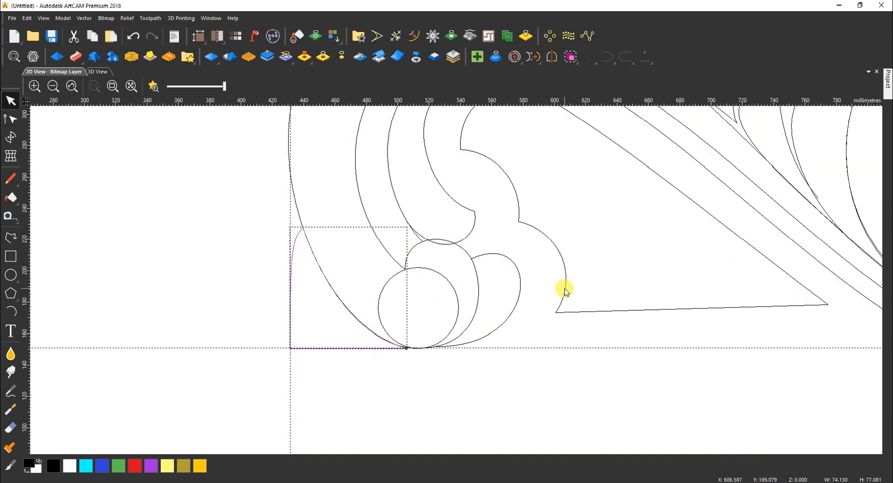
Align the inner triangle's base nodes in Y so its bottom edge is level
{"action": "left_click", "coordinate": [565, 294]}
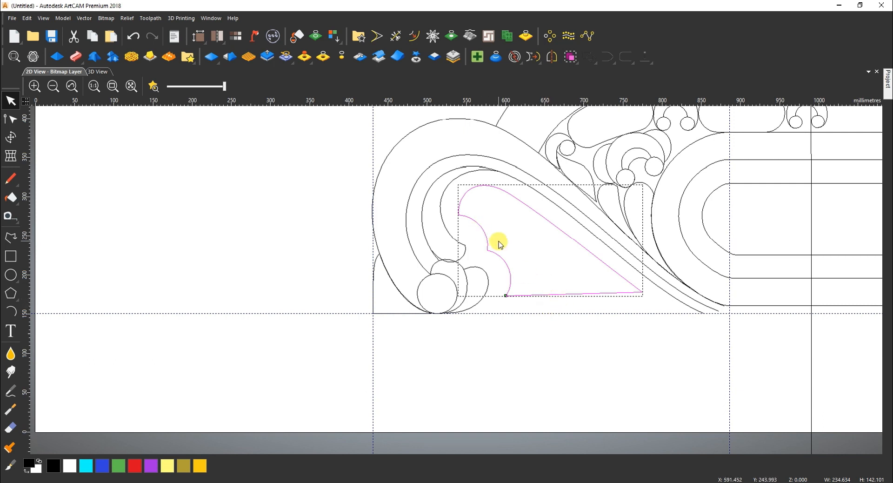
{"action": "key", "text": "n"}
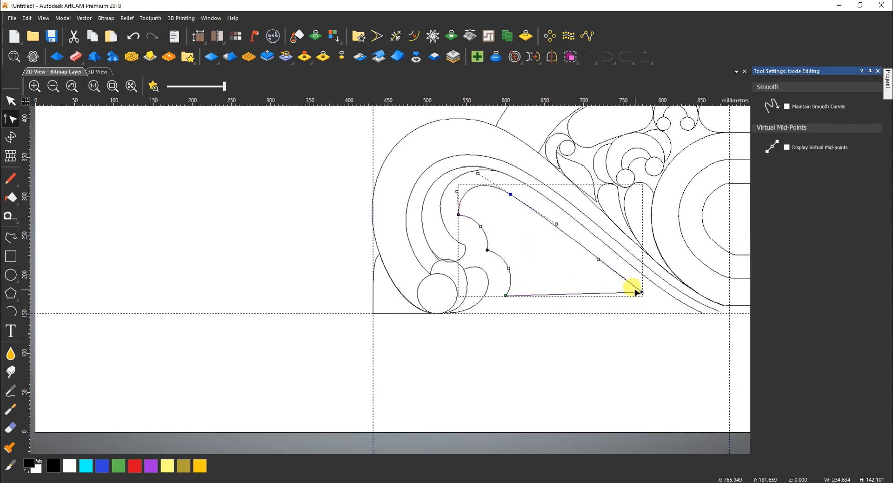
{"action": "right_click", "coordinate": [506, 296]}
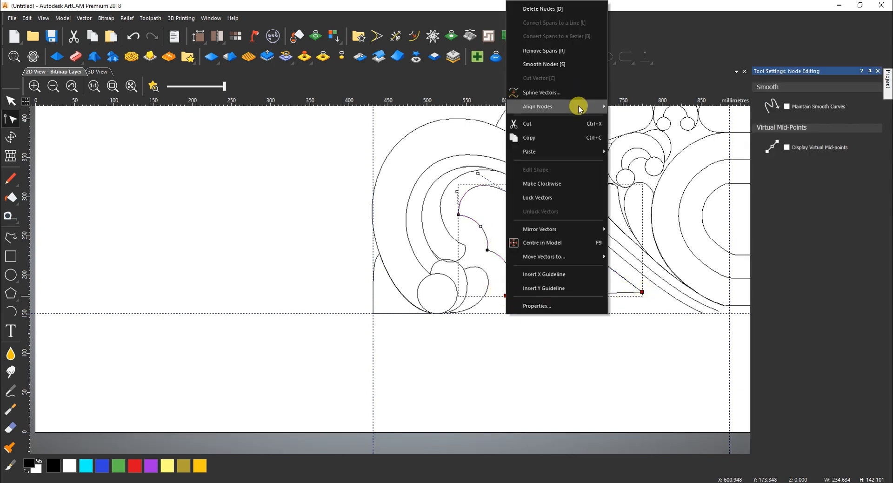
{"action": "mouse_move", "coordinate": [574, 106]}
{"action": "left_click", "coordinate": [636, 122]}
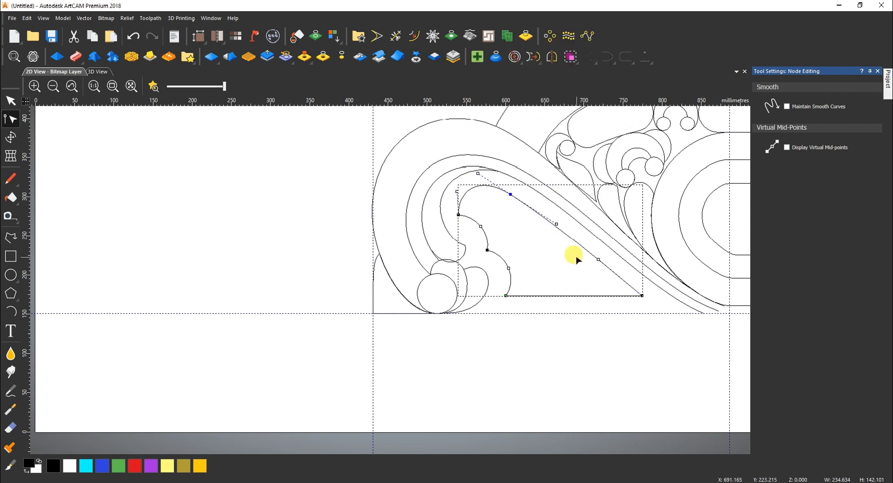
{"action": "key", "text": "n"}
{"action": "left_click", "coordinate": [523, 257]}
{"action": "scroll", "coordinate": [551, 254], "scroll_direction": "down", "scroll_amount": 3}
{"action": "scroll", "coordinate": [572, 281], "scroll_direction": "up", "scroll_amount": 3}
{"action": "scroll", "coordinate": [572, 280], "scroll_direction": "up", "scroll_amount": 3}
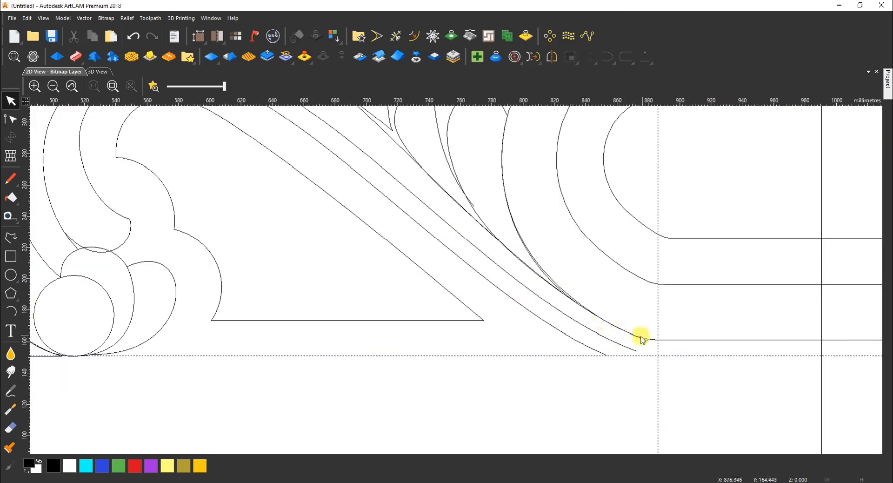
{"action": "scroll", "coordinate": [570, 332], "scroll_direction": "down", "scroll_amount": 3}
{"action": "key", "text": "ctrl+b"}
{"action": "key", "text": "ctrl+b"}
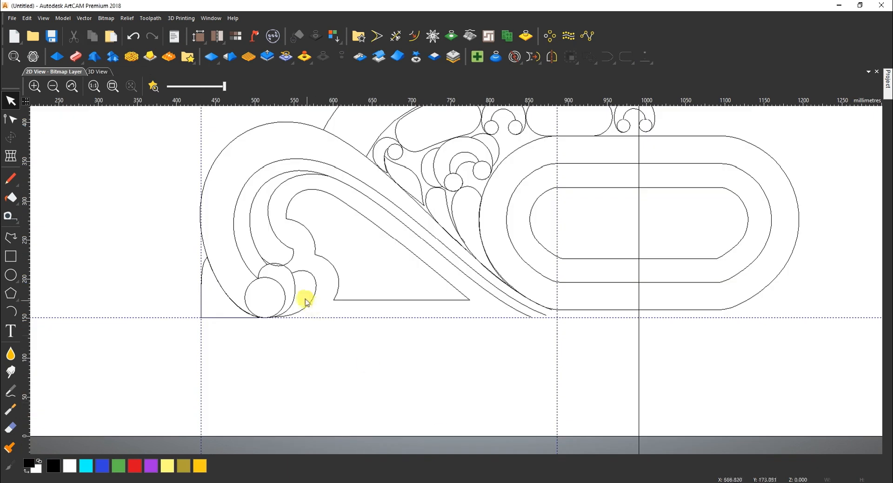
Draw a 777.72 x 30 mm base rectangle snapped to the design's lower-left corner
{"action": "left_click", "coordinate": [10, 256]}
{"action": "left_click_drag", "start_coordinate": [201, 318], "coordinate": [732, 338]}
{"action": "left_click", "coordinate": [732, 338]}
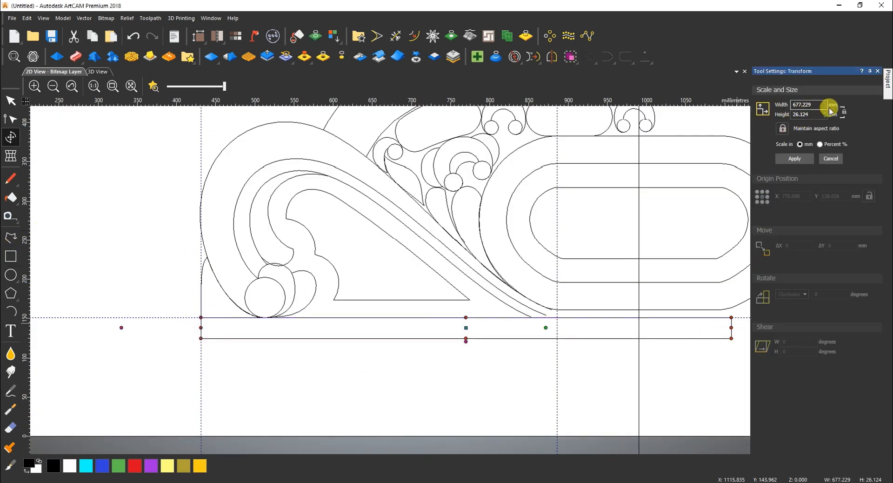
{"action": "left_click", "coordinate": [795, 158]}
{"action": "left_click_drag", "start_coordinate": [163, 317], "coordinate": [201, 318]}
{"action": "left_click", "coordinate": [542, 329]}
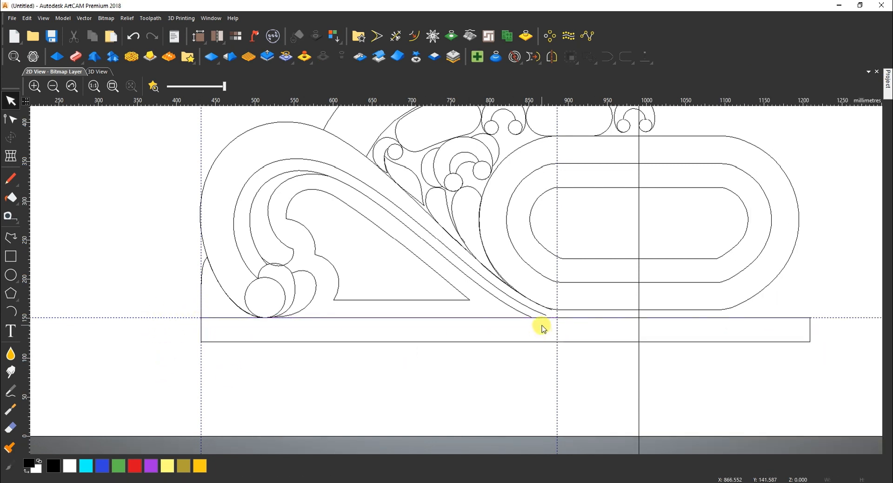
Bring the upper swoosh curve's end node down onto the baseline and smooth its bend
{"action": "left_click", "coordinate": [262, 129]}
{"action": "scroll", "coordinate": [559, 317], "scroll_direction": "up", "scroll_amount": 5}
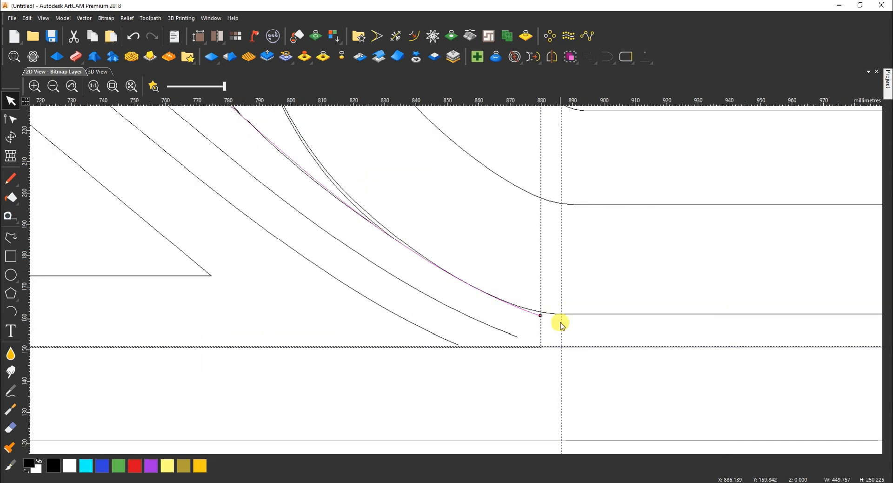
{"action": "key", "text": "n"}
{"action": "left_click_drag", "start_coordinate": [520, 307], "coordinate": [556, 305]}
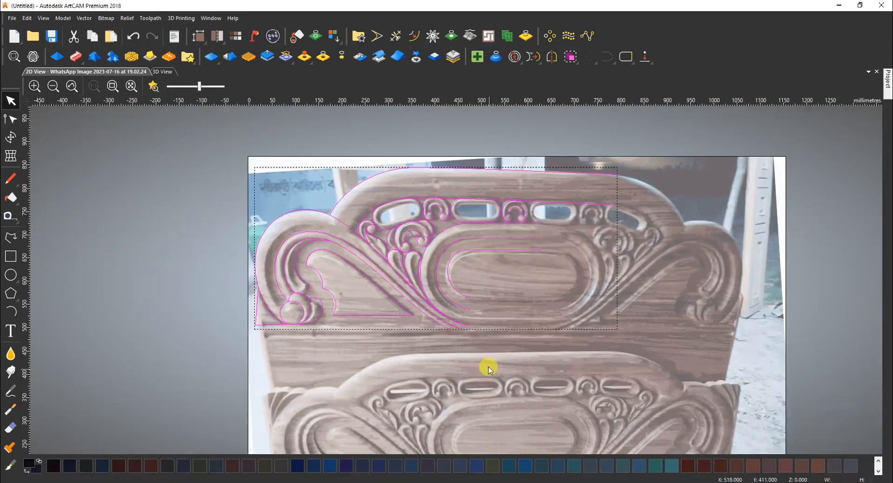
{"action": "scroll", "coordinate": [486, 365], "scroll_direction": "up", "scroll_amount": 5}
{"action": "scroll", "coordinate": [493, 325], "scroll_direction": "down", "scroll_amount": 3}
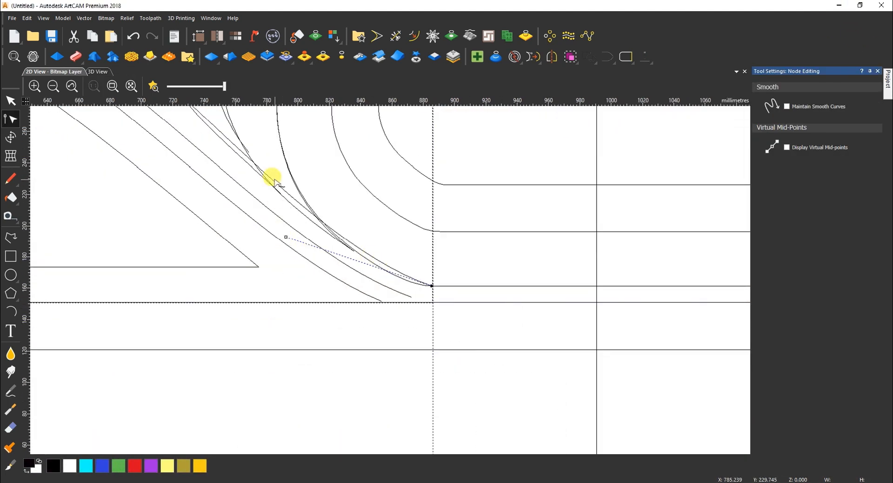
{"action": "key", "text": "i"}
{"action": "left_click_drag", "start_coordinate": [268, 175], "coordinate": [264, 179]}
{"action": "left_click_drag", "start_coordinate": [380, 267], "coordinate": [381, 280]}
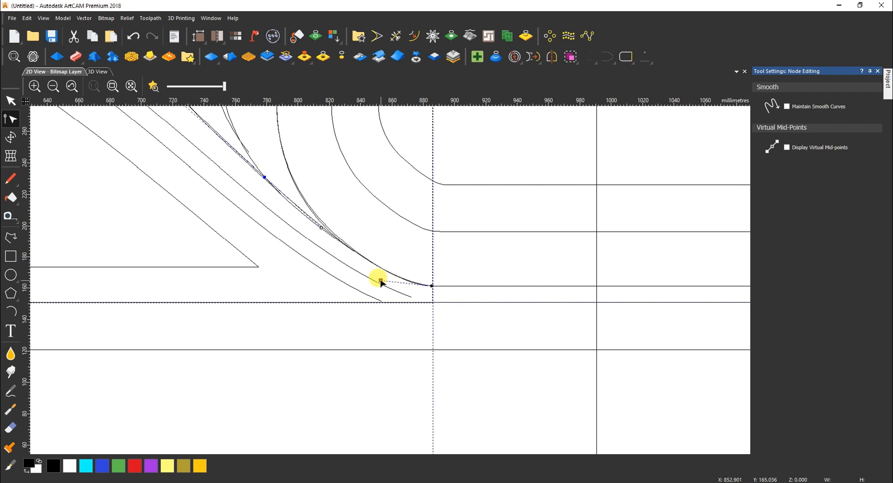
{"action": "scroll", "coordinate": [287, 200], "scroll_direction": "down", "scroll_amount": 3}
{"action": "scroll", "coordinate": [293, 193], "scroll_direction": "up", "scroll_amount": 3}
{"action": "scroll", "coordinate": [535, 370], "scroll_direction": "down", "scroll_amount": 2}
{"action": "scroll", "coordinate": [513, 370], "scroll_direction": "up", "scroll_amount": 2}
Move the lower swoosh curve's end onto the baseline and reshape it near the end
{"action": "left_click", "coordinate": [466, 372]}
{"action": "key", "text": "i"}
{"action": "left_click_drag", "start_coordinate": [476, 377], "coordinate": [497, 383]}
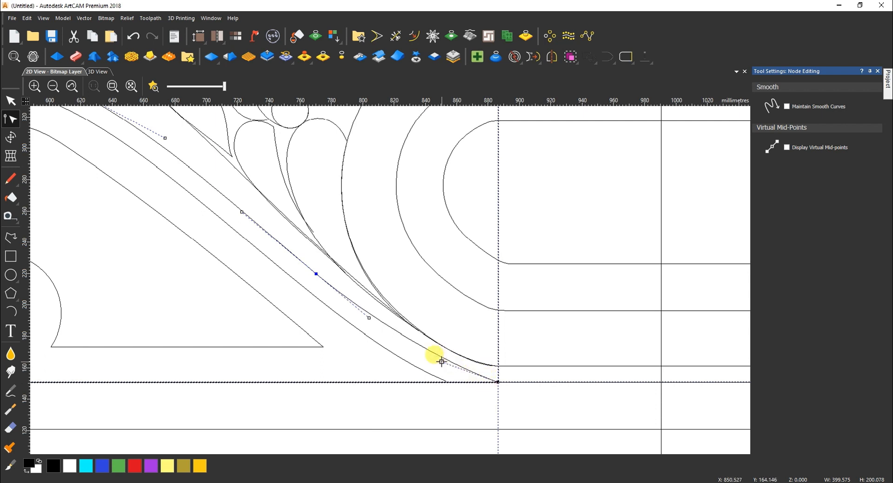
{"action": "left_click_drag", "start_coordinate": [442, 361], "coordinate": [436, 377]}
{"action": "key", "text": "n"}
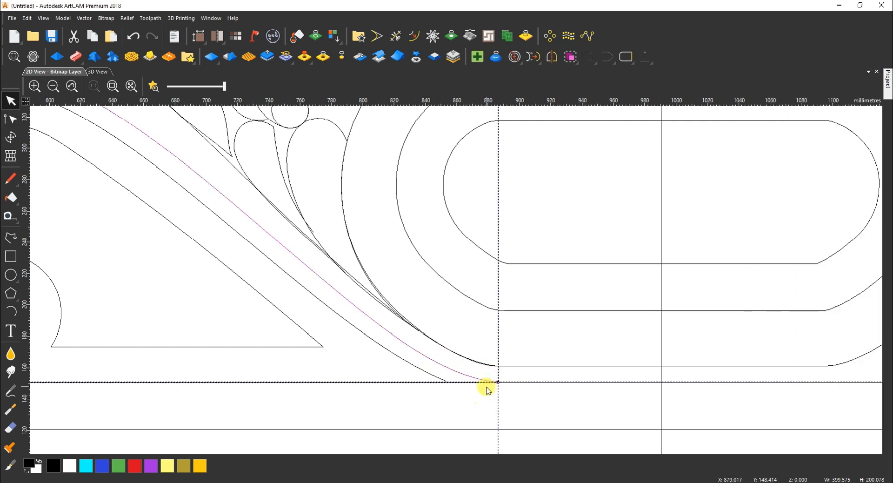
{"action": "left_click", "coordinate": [442, 379]}
{"action": "scroll", "coordinate": [421, 364], "scroll_direction": "down", "scroll_amount": 2}
{"action": "scroll", "coordinate": [331, 270], "scroll_direction": "up", "scroll_amount": 3}
{"action": "scroll", "coordinate": [327, 277], "scroll_direction": "down", "scroll_amount": 2}
{"action": "scroll", "coordinate": [528, 208], "scroll_direction": "down", "scroll_amount": 2}
Trim the rectangle's top line and its overhang past the centre line
{"action": "left_click_drag", "start_coordinate": [360, 161], "coordinate": [726, 359]}
{"action": "left_click", "coordinate": [395, 36]}
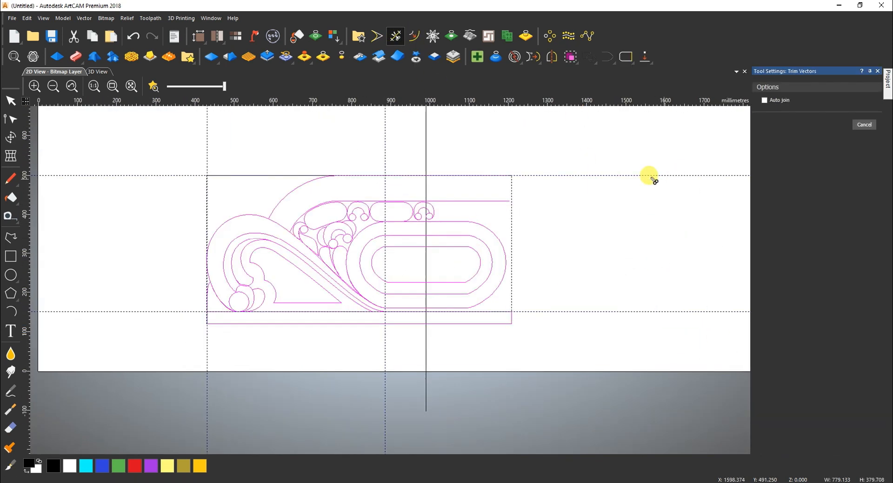
{"action": "left_click", "coordinate": [501, 176]}
{"action": "left_click", "coordinate": [488, 322]}
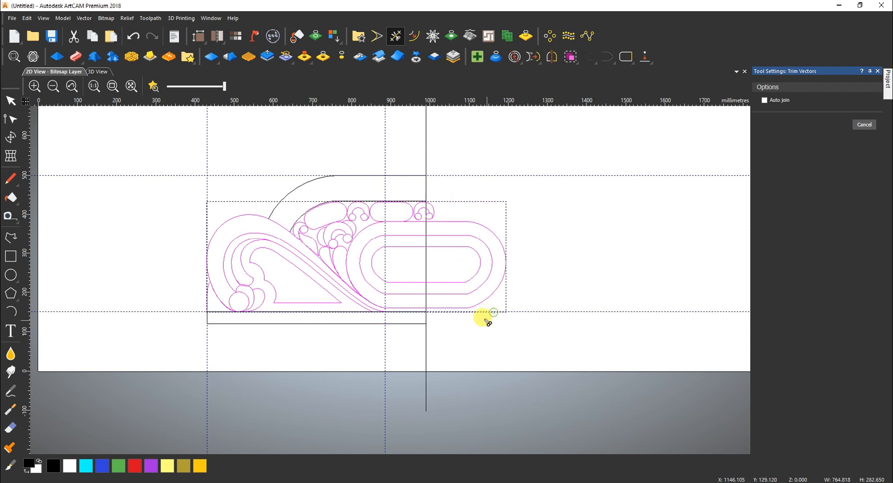
{"action": "scroll", "coordinate": [430, 219], "scroll_direction": "up", "scroll_amount": 4}
{"action": "key", "text": "Escape"}
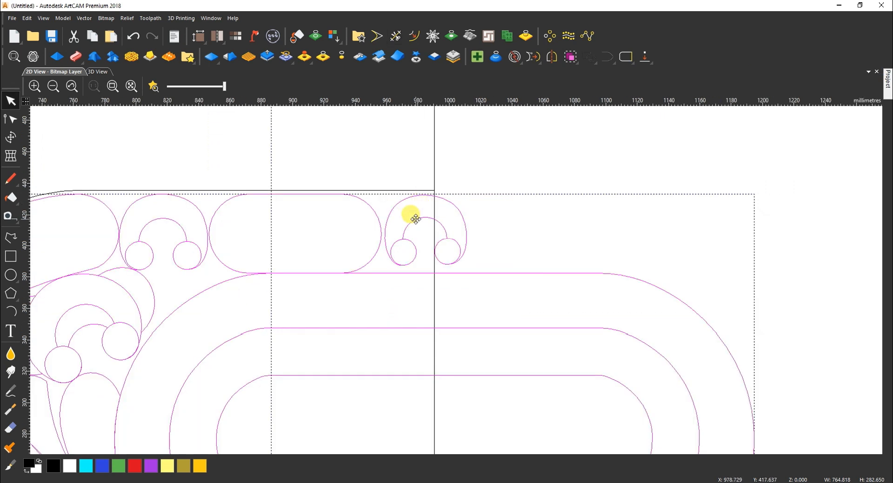
{"action": "left_click", "coordinate": [437, 197]}
{"action": "left_click", "coordinate": [511, 203]}
Enlarge the small arch to about 58 x 50 mm and nudge it onto the centre line
{"action": "left_click_drag", "start_coordinate": [513, 201], "coordinate": [439, 256]}
{"action": "left_click", "coordinate": [408, 252]}
{"action": "left_click_drag", "start_coordinate": [466, 196], "coordinate": [469, 191]}
{"action": "key", "text": "Right"}
{"action": "key", "text": "Right"}
{"action": "key", "text": "Right"}
{"action": "key", "text": "Right"}
{"action": "key", "text": "Right"}
{"action": "key", "text": "Right"}
{"action": "key", "text": "Right"}
{"action": "key", "text": "Right"}
{"action": "key", "text": "Right"}
{"action": "key", "text": "Right"}
{"action": "key", "text": "Right"}
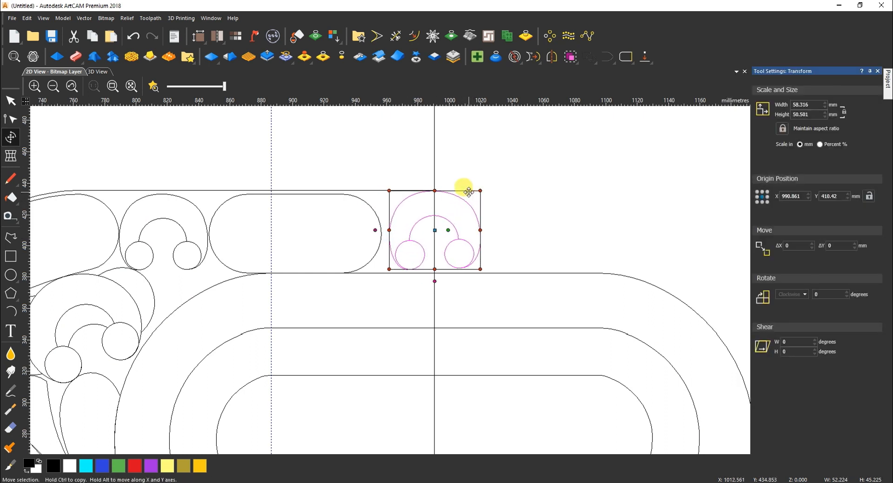
{"action": "key", "text": "Down"}
{"action": "key", "text": "Down"}
{"action": "key", "text": "Down"}
{"action": "key", "text": "Down"}
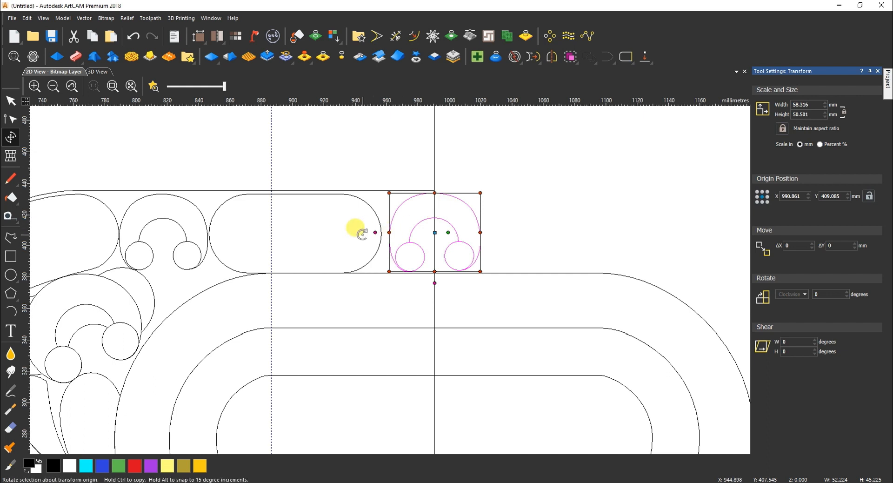
{"action": "left_click", "coordinate": [375, 212]}
Stretch the rounded pill shape rightward to meet the arch
{"action": "left_click", "coordinate": [375, 212]}
{"action": "left_click", "coordinate": [363, 224]}
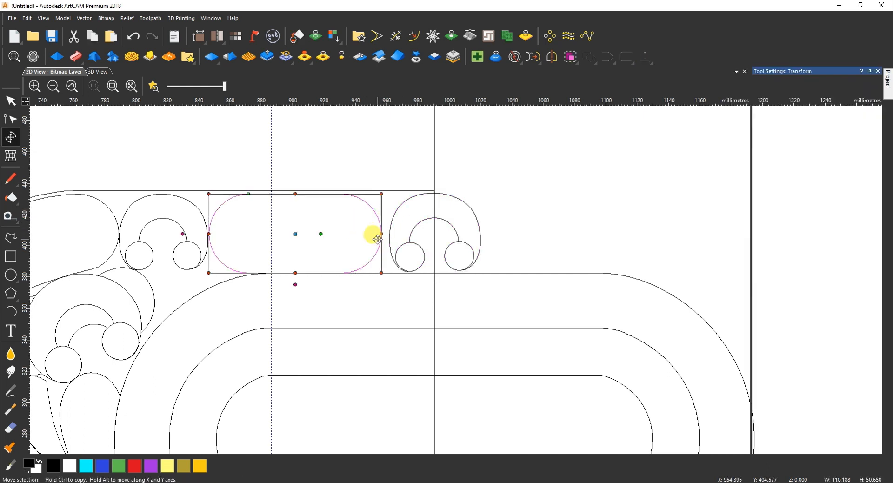
{"action": "left_click_drag", "start_coordinate": [381, 234], "coordinate": [369, 217]}
{"action": "left_click", "coordinate": [365, 241]}
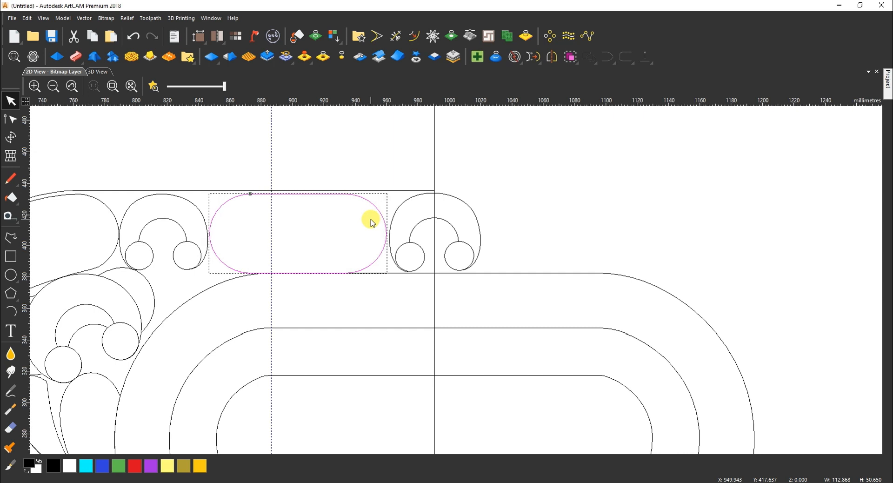
Trim the arch's part past the centre line and delete the leftover right circle
{"action": "left_click_drag", "start_coordinate": [473, 186], "coordinate": [455, 250]}
{"action": "left_click", "coordinate": [396, 36]}
{"action": "left_click", "coordinate": [455, 227]}
{"action": "key", "text": "Escape"}
{"action": "key", "text": "Delete"}
{"action": "scroll", "coordinate": [489, 203], "scroll_direction": "down", "scroll_amount": 2}
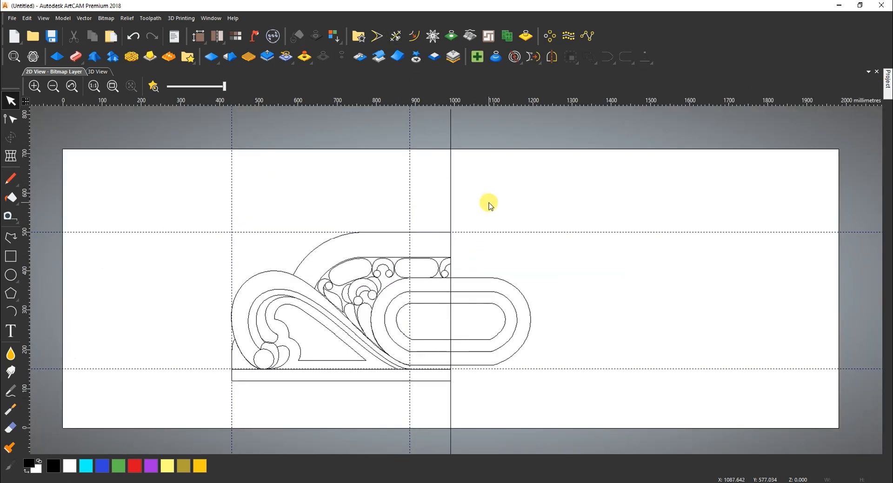
Trim the outer oval ring and both pill ends where they cross the centre line
{"action": "left_click_drag", "start_coordinate": [207, 216], "coordinate": [243, 220]}
{"action": "left_click", "coordinate": [395, 36]}
{"action": "left_click", "coordinate": [454, 281]}
{"action": "left_click", "coordinate": [459, 289]}
{"action": "left_click", "coordinate": [449, 303]}
{"action": "key", "text": "Escape"}
Delete the stray tiny vector and select the whole half design
{"action": "left_click_drag", "start_coordinate": [190, 201], "coordinate": [660, 419]}
{"action": "left_click", "coordinate": [487, 332]}
{"action": "left_click_drag", "start_coordinate": [453, 208], "coordinate": [516, 403]}
{"action": "scroll", "coordinate": [459, 267], "scroll_direction": "up", "scroll_amount": 3}
{"action": "scroll", "coordinate": [455, 226], "scroll_direction": "up", "scroll_amount": 2}
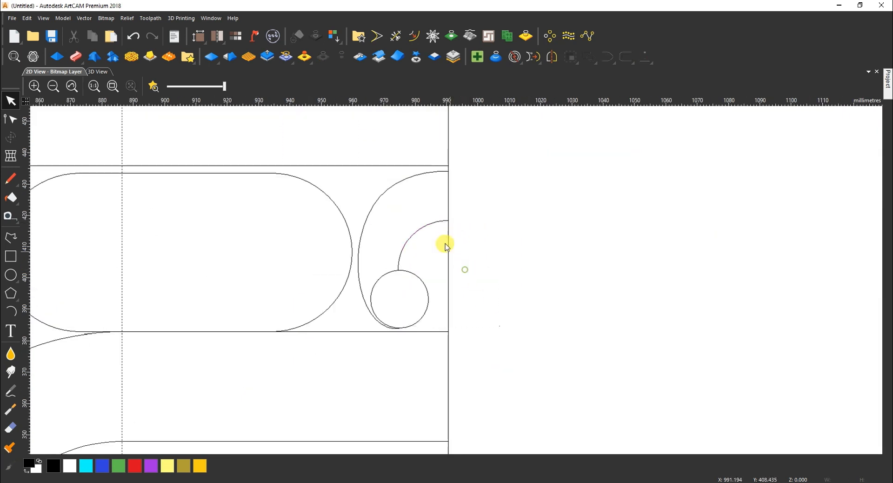
{"action": "left_click_drag", "start_coordinate": [444, 202], "coordinate": [560, 458]}
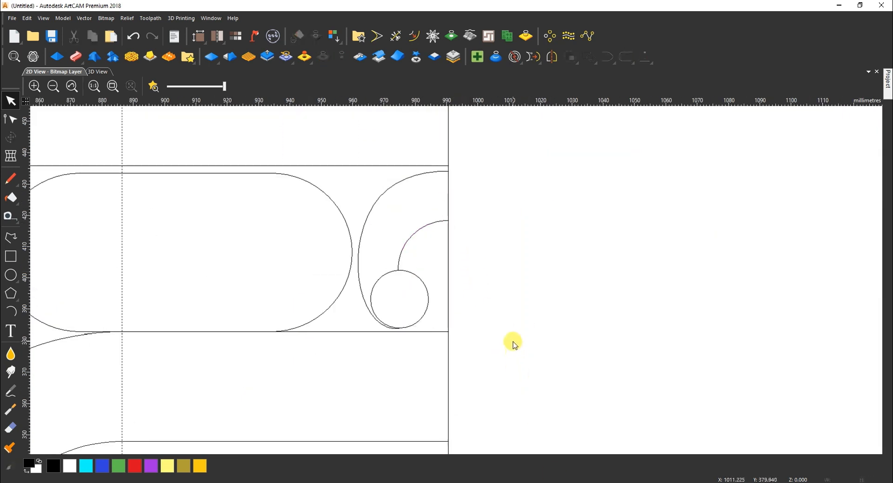
{"action": "key", "text": "Delete"}
{"action": "scroll", "coordinate": [511, 340], "scroll_direction": "down", "scroll_amount": 5}
{"action": "left_click_drag", "start_coordinate": [391, 262], "coordinate": [497, 323]}
Mirror a copy of the half design across the model centre
{"action": "scroll", "coordinate": [461, 305], "scroll_direction": "up", "scroll_amount": 2}
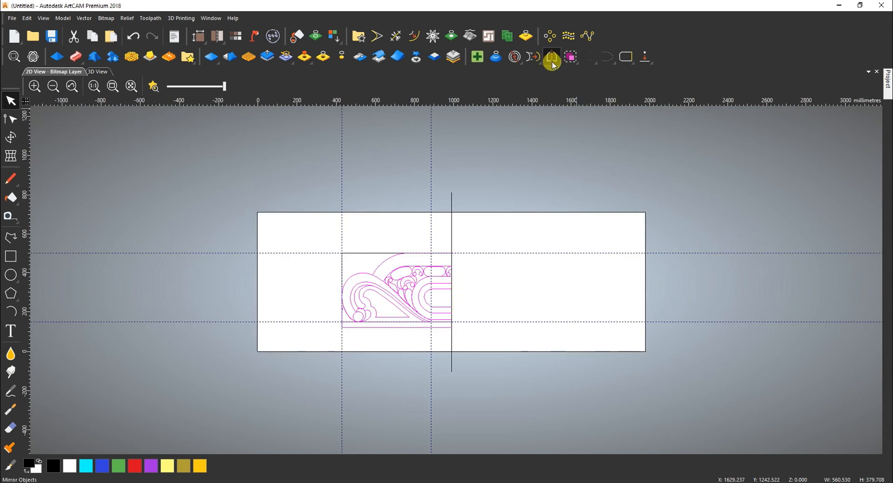
{"action": "left_click", "coordinate": [552, 56]}
{"action": "left_click", "coordinate": [805, 218]}
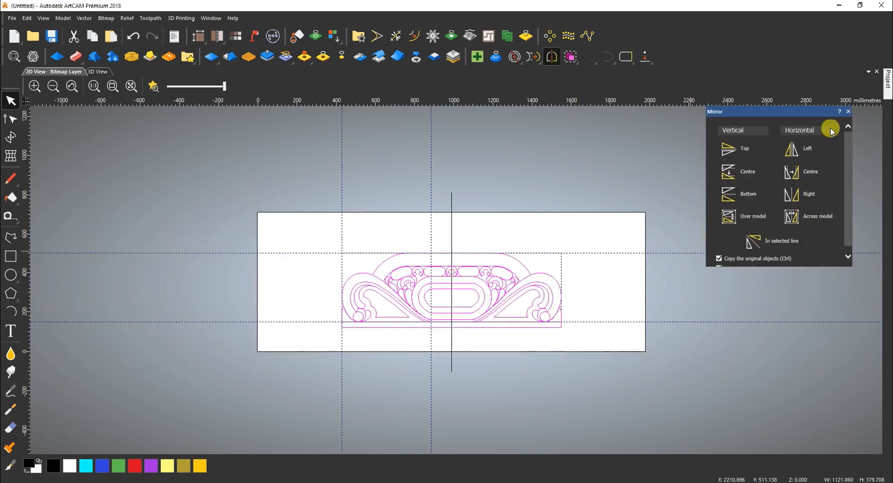
{"action": "left_click", "coordinate": [848, 112]}
Scale the full headboard design to 1828.8 mm wide
{"action": "left_click", "coordinate": [495, 253]}
{"action": "double_click", "coordinate": [804, 105]}
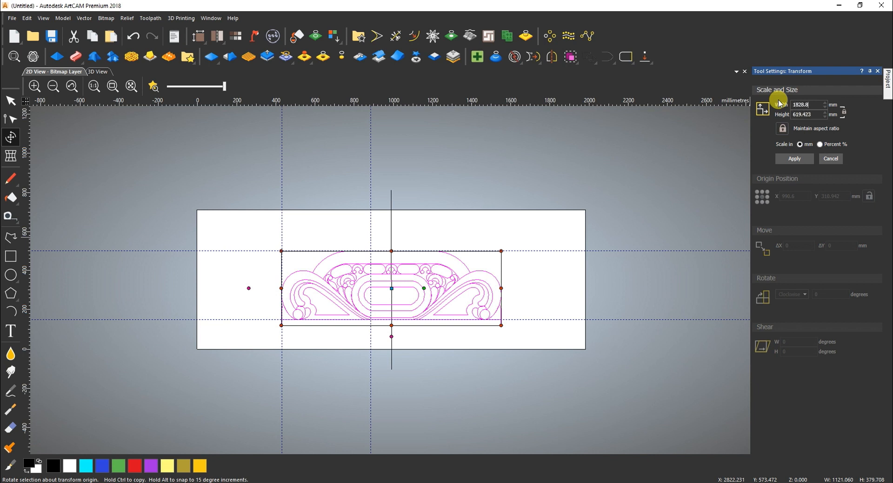
{"action": "left_click", "coordinate": [799, 158]}
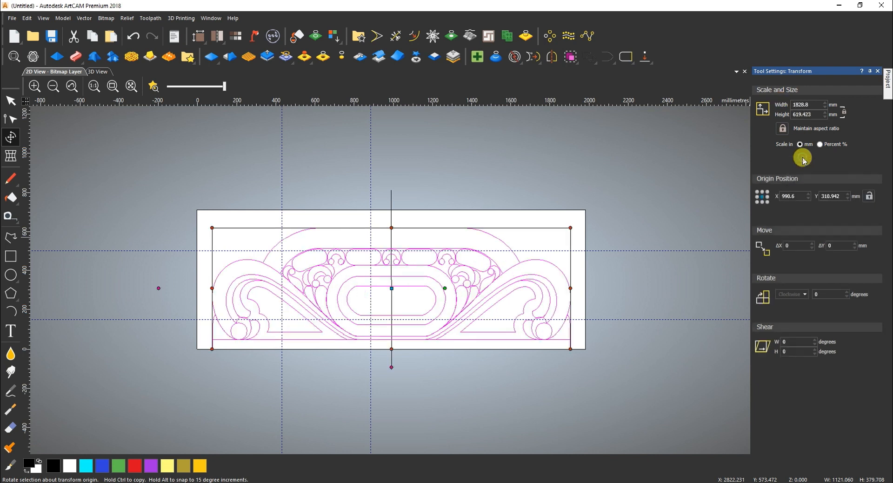
{"action": "left_click", "coordinate": [243, 244]}
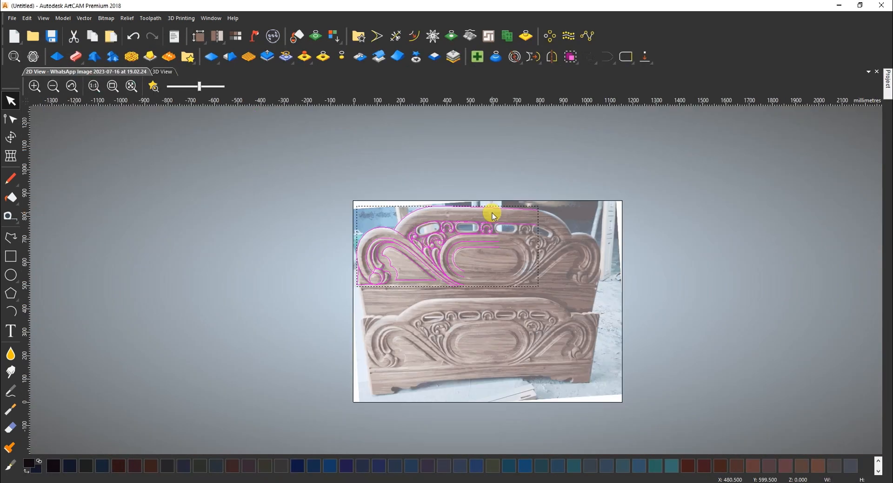
{"action": "left_click", "coordinate": [464, 255]}
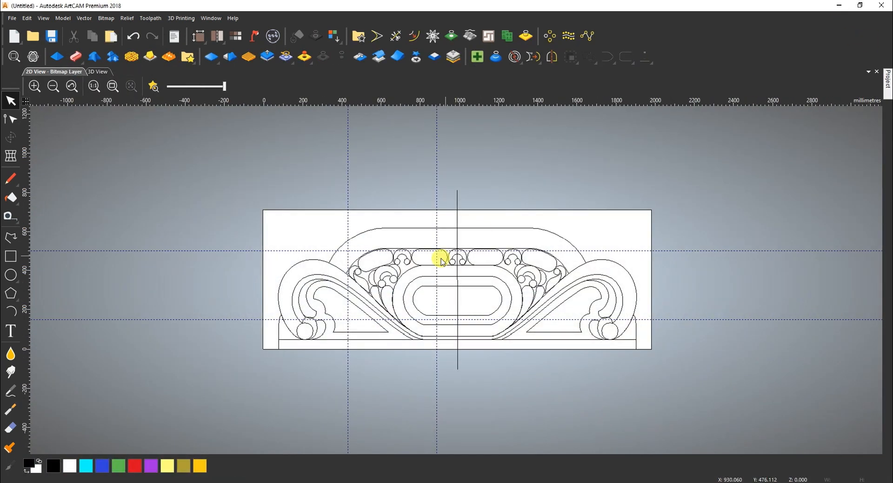
Remove the vertical guideline and both horizontal guidelines
{"action": "left_click_drag", "start_coordinate": [348, 221], "coordinate": [19, 223]}
{"action": "left_click_drag", "start_coordinate": [262, 251], "coordinate": [292, 18]}
{"action": "left_click_drag", "start_coordinate": [242, 320], "coordinate": [300, 20]}
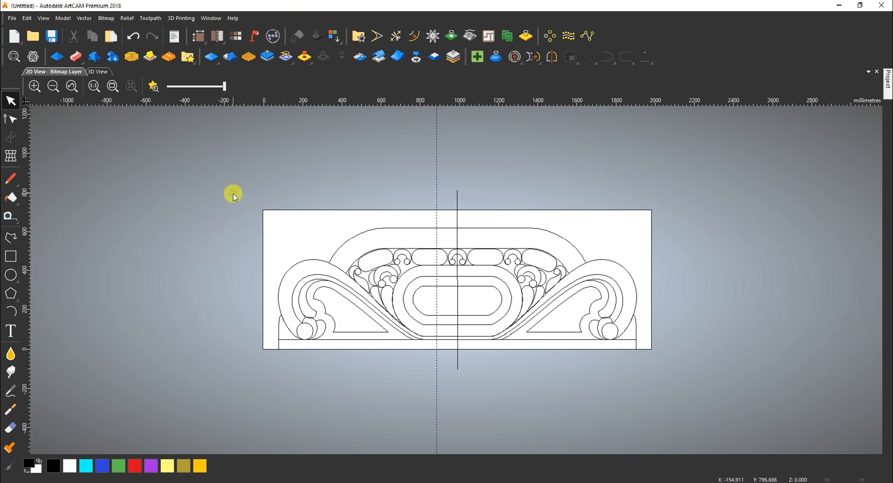